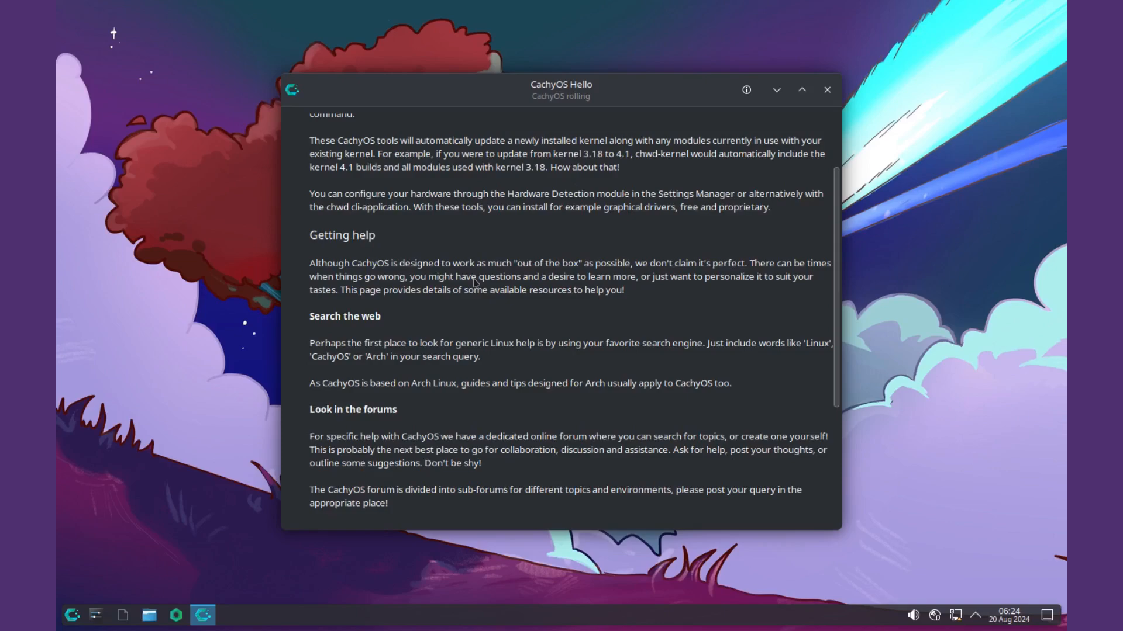
Read the rest of the CachyOS Hello read-me page and return to the welcome page.
scroll(475, 283, down, 3)
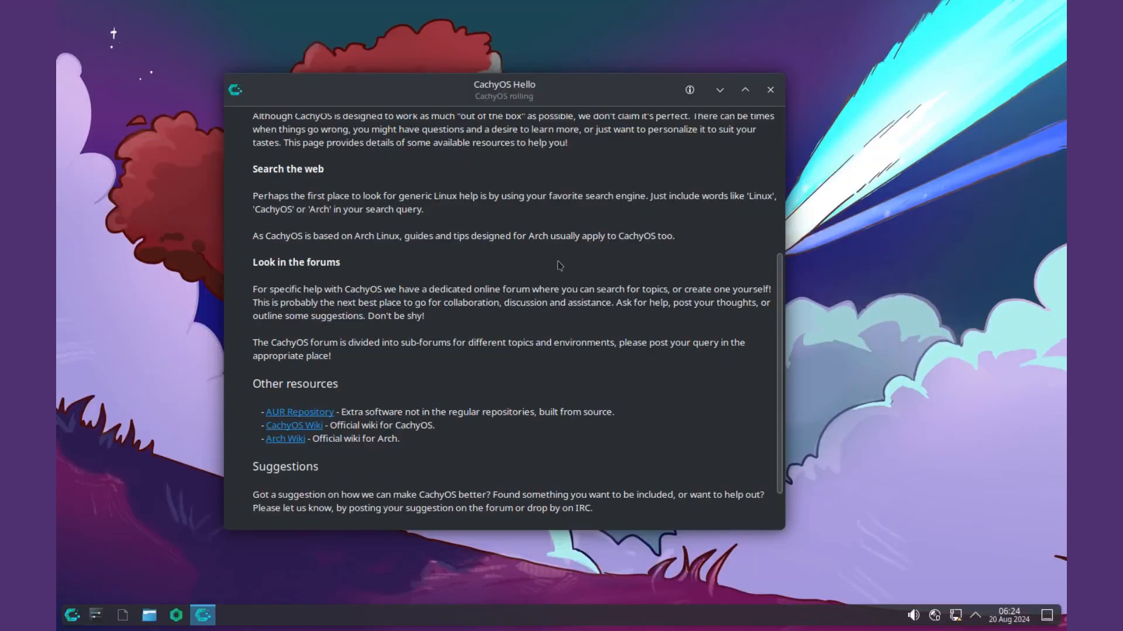
scroll(633, 249, up, 5)
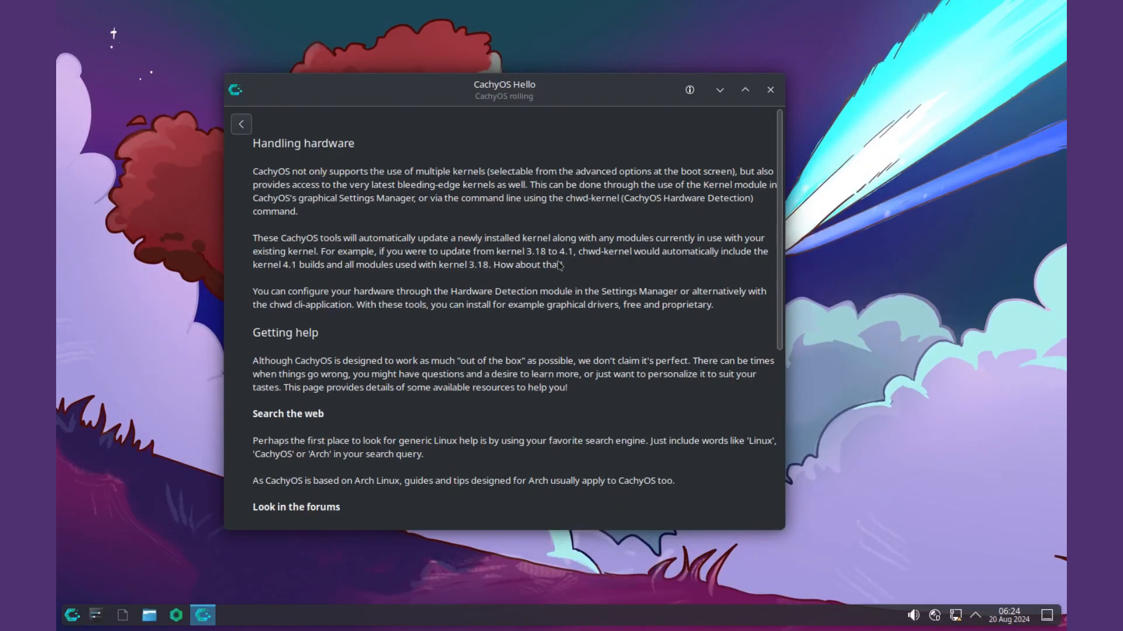
click(240, 124)
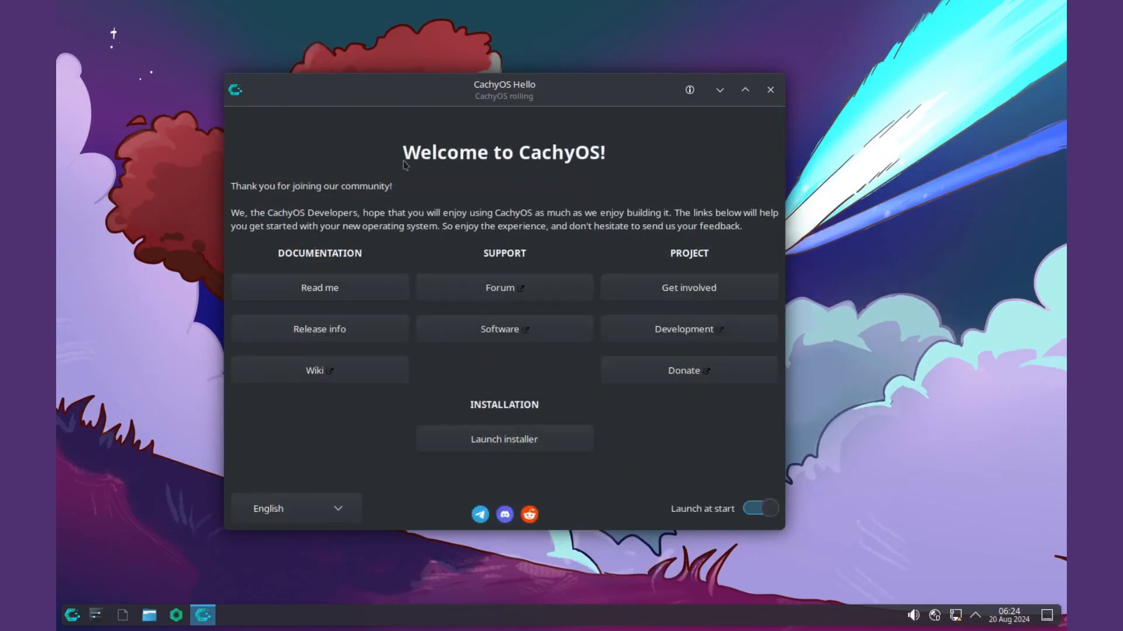
Read the CachyOS 24.07 release info from the announcement through features, bug fixes and download links, and return to the welcome page.
click(326, 335)
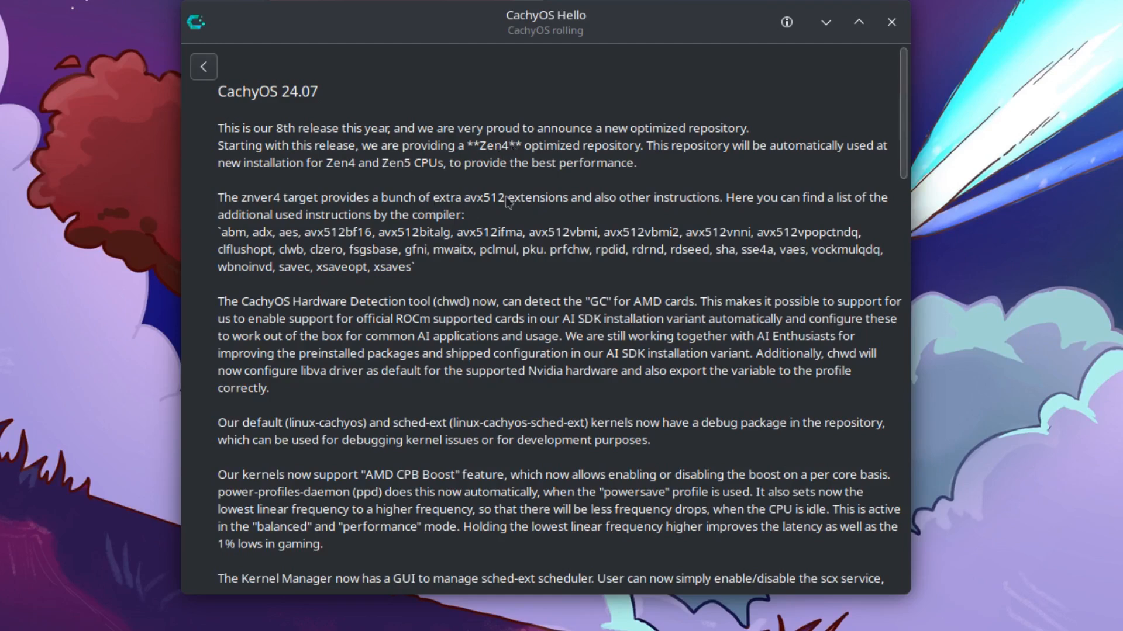
scroll(512, 294, down, 2)
scroll(512, 294, down, 4)
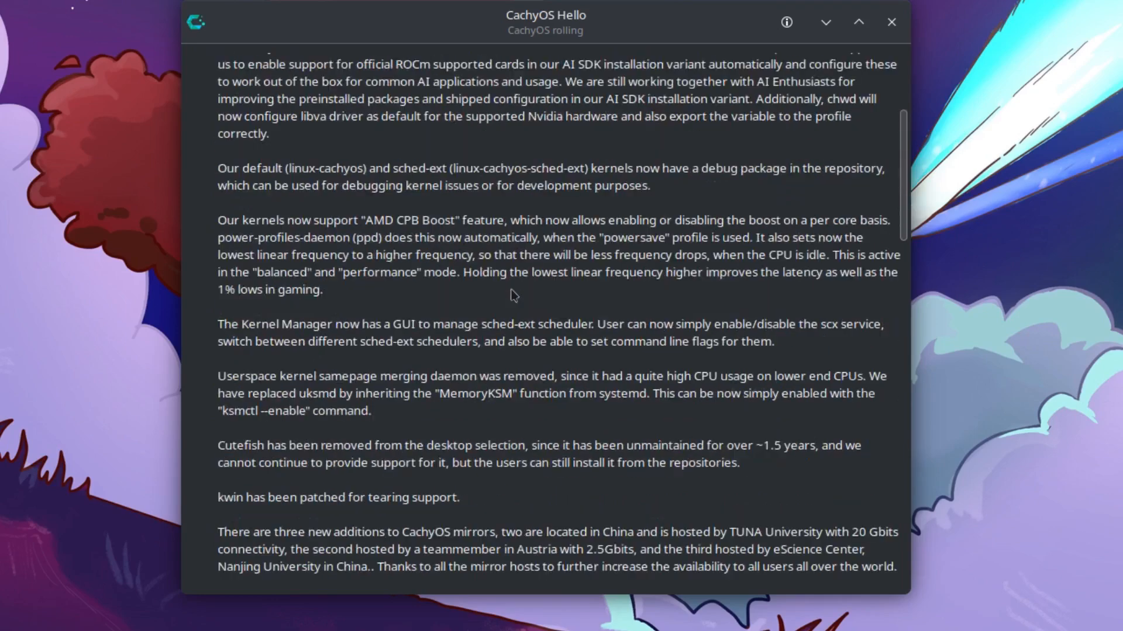
scroll(512, 294, down, 3)
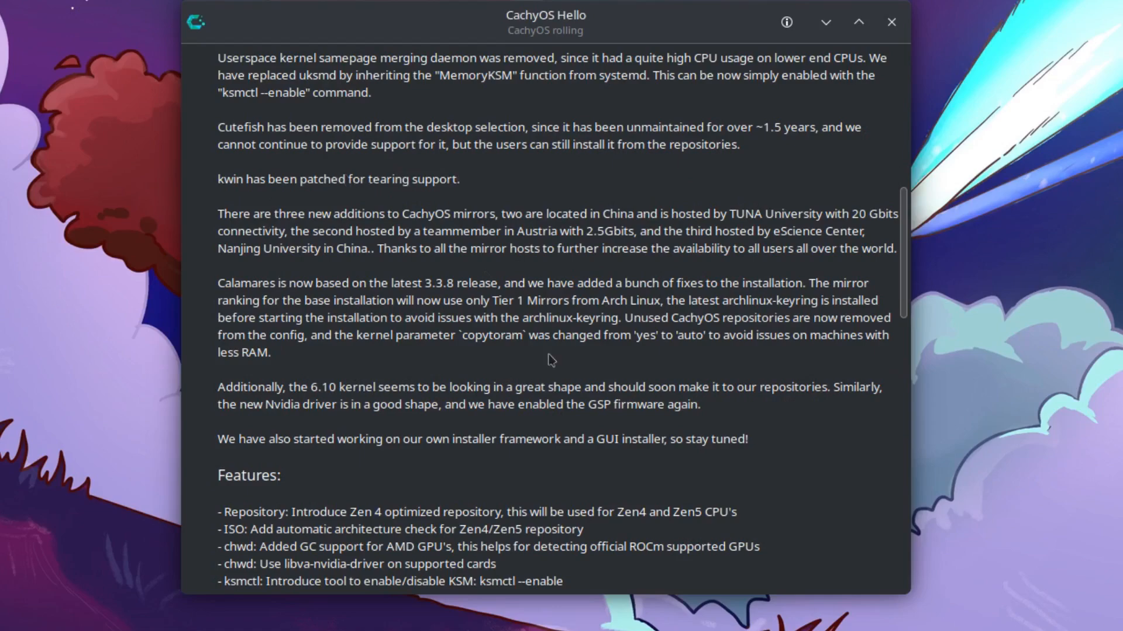
scroll(552, 360, down, 4)
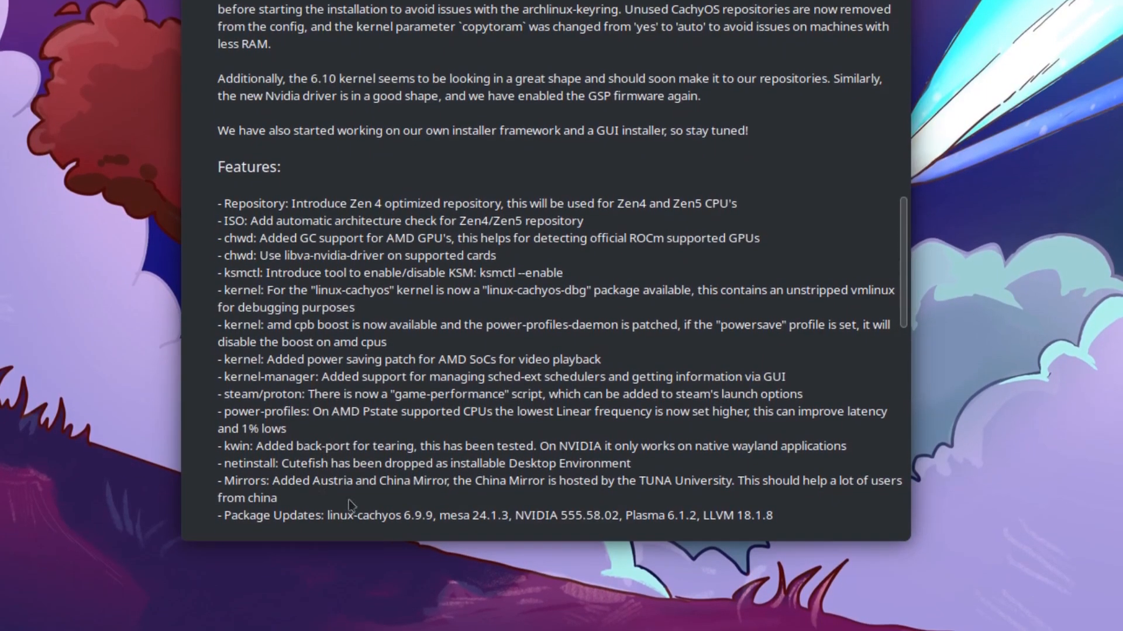
scroll(526, 421, down, 5)
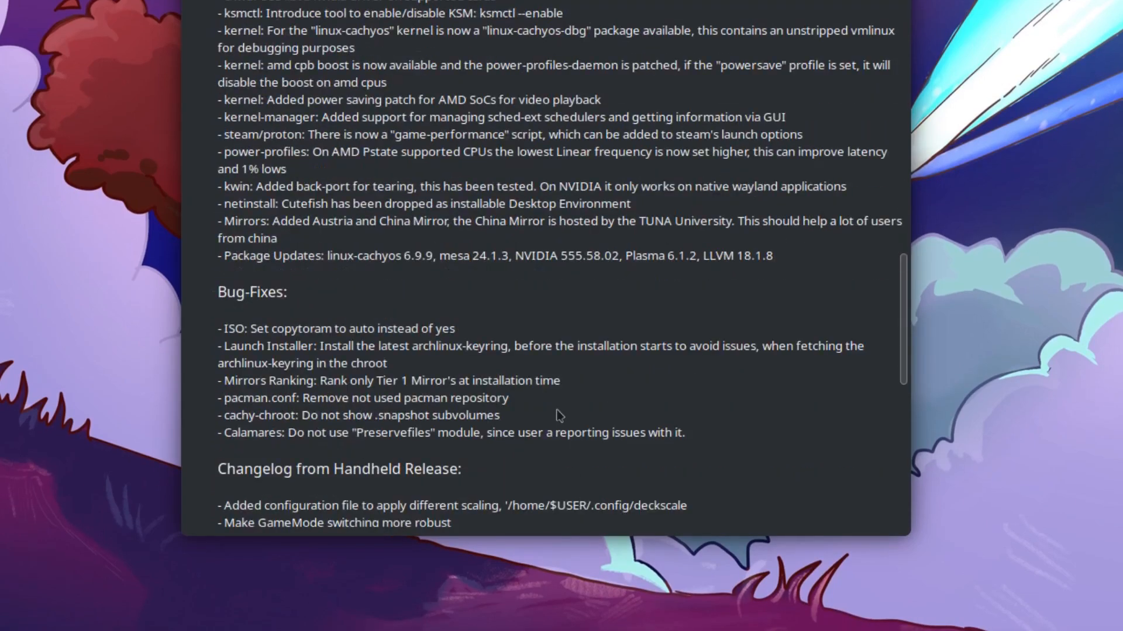
scroll(558, 416, down, 5)
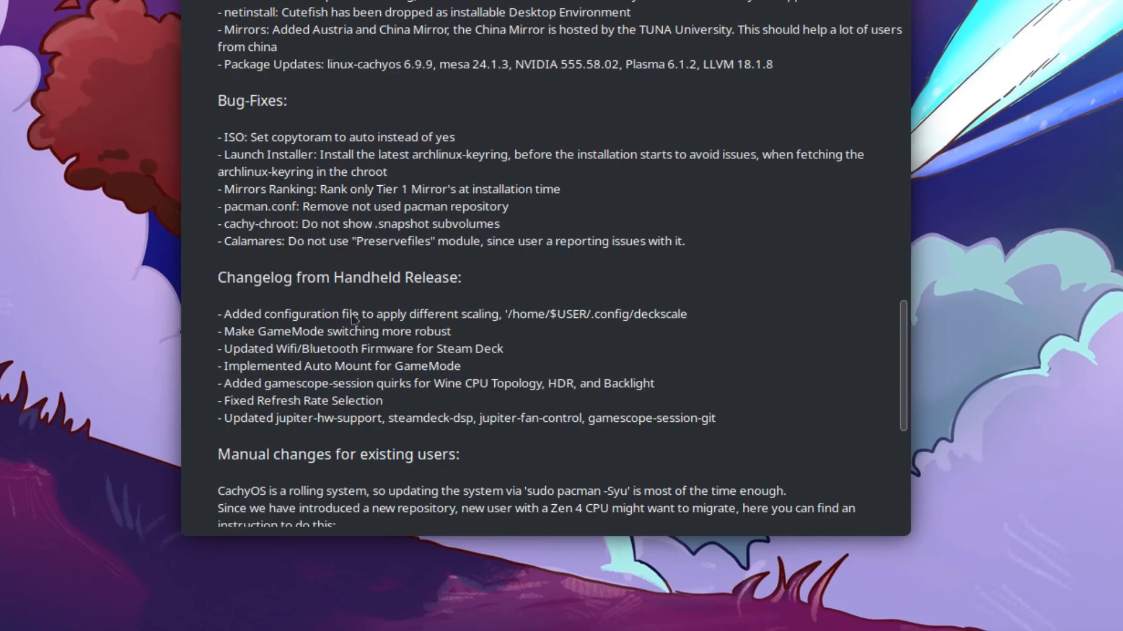
scroll(369, 330, down, 1)
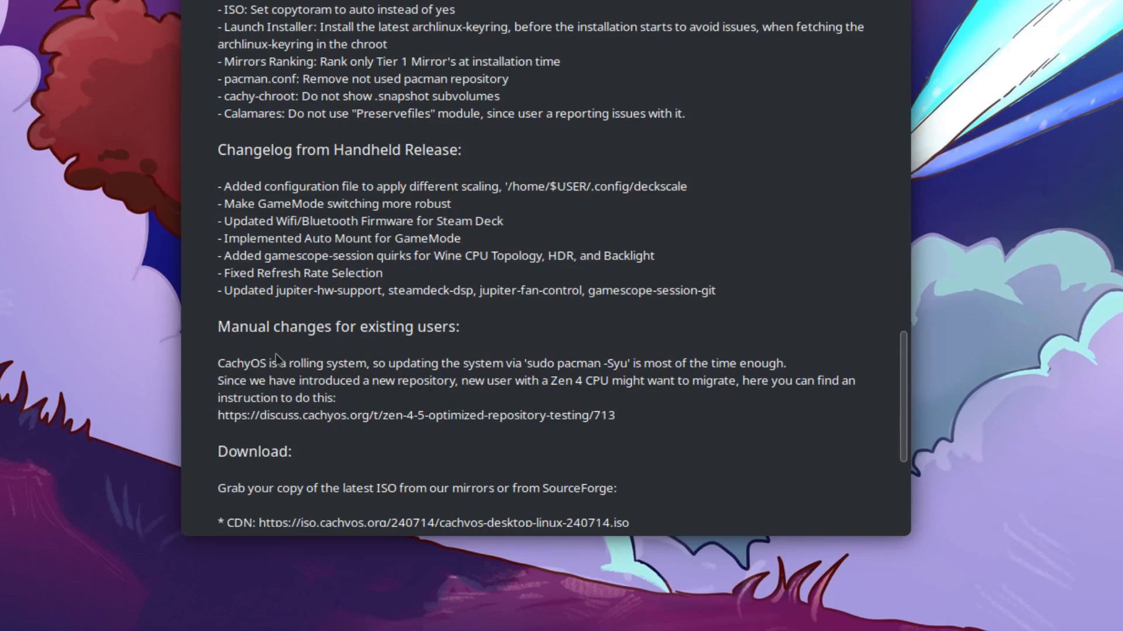
scroll(278, 359, down, 2)
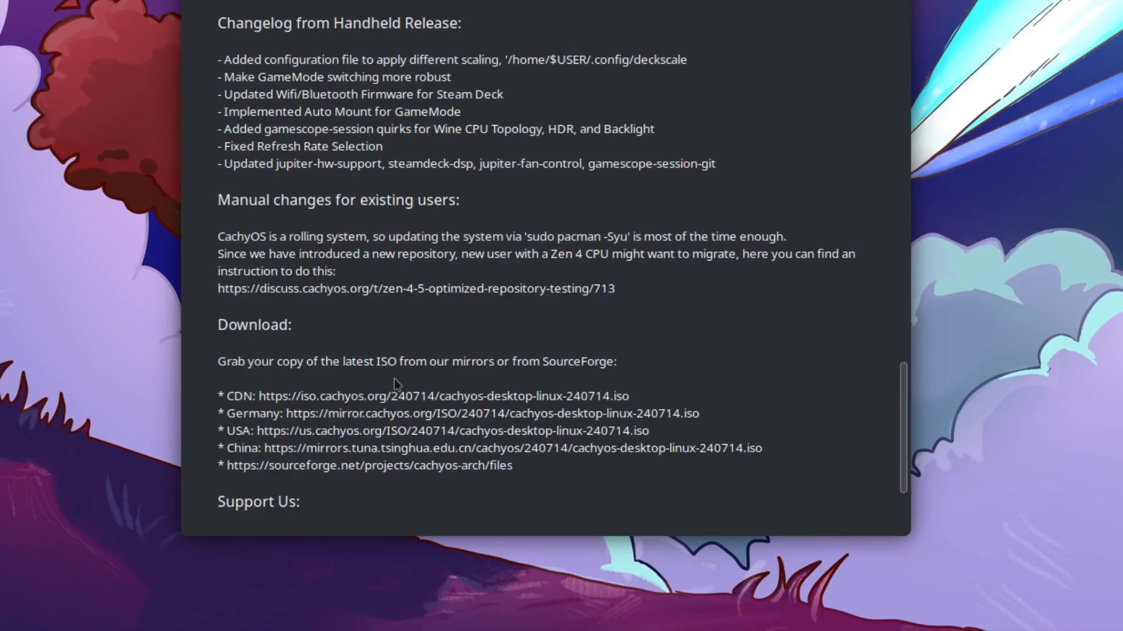
scroll(463, 471, down, 3)
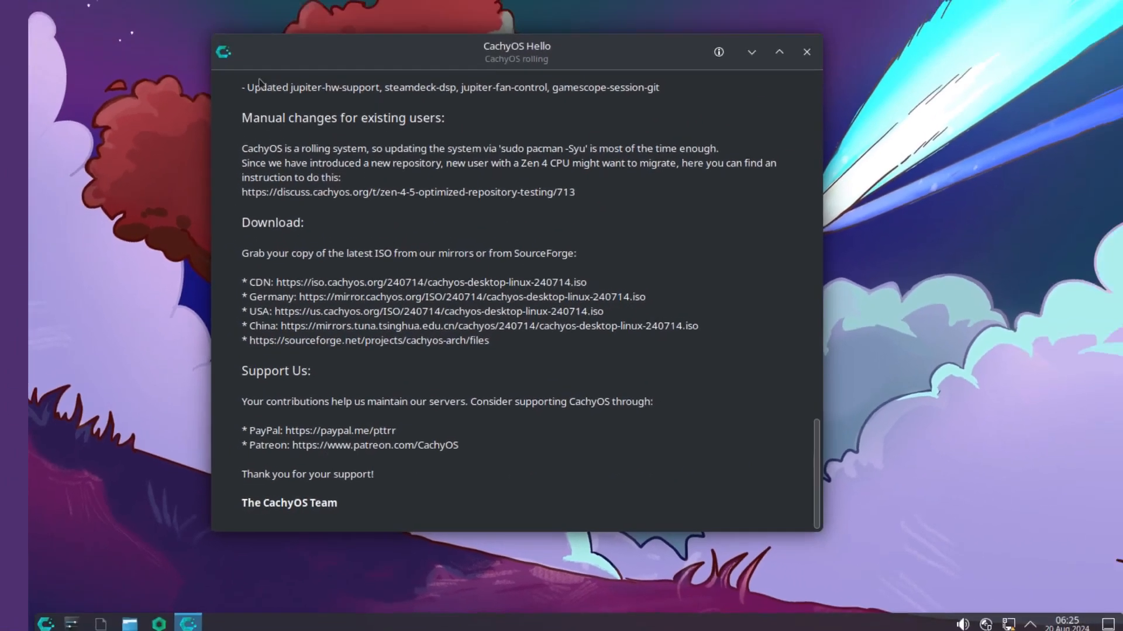
scroll(259, 86, up, 15)
scroll(283, 183, up, 10)
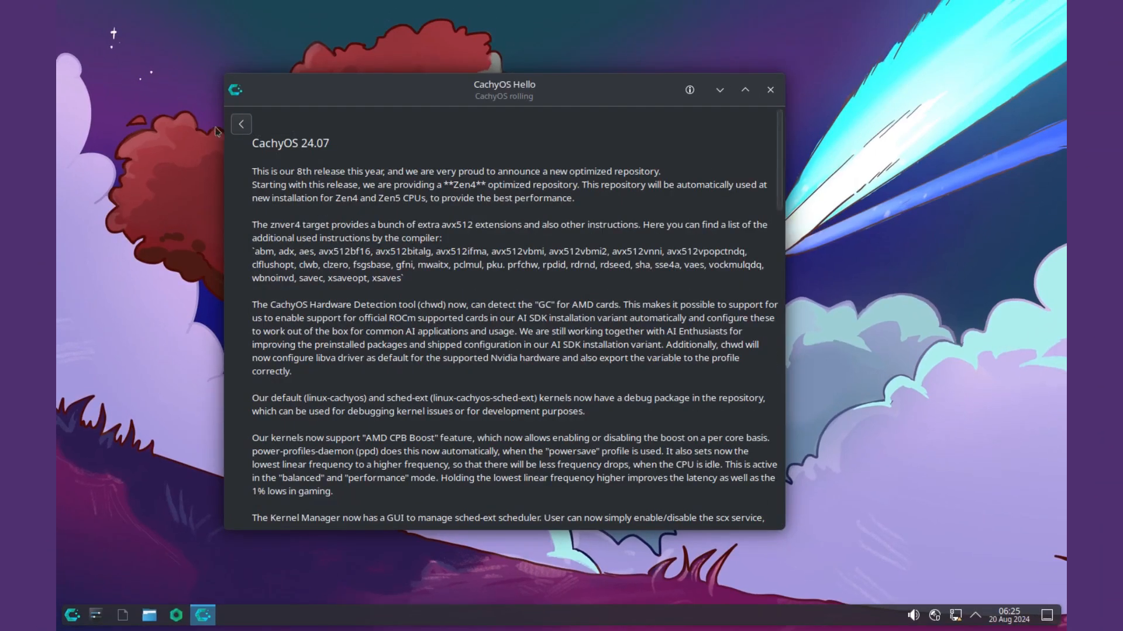
click(241, 124)
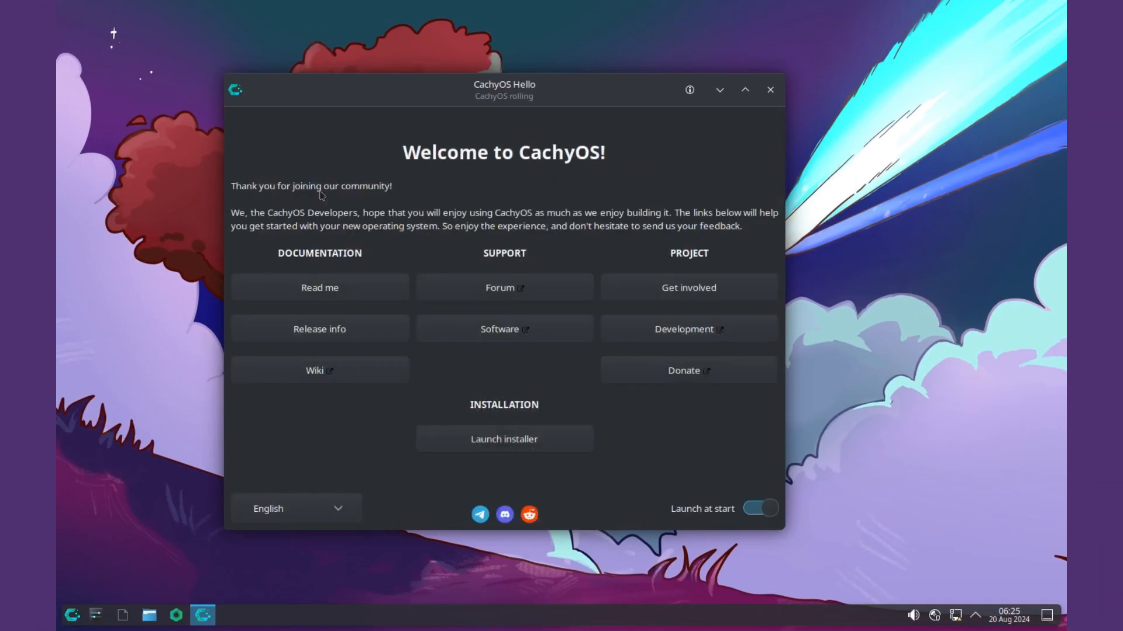
Read the Get involved page on supporting and contributing to the project, and return to the welcome page.
click(690, 290)
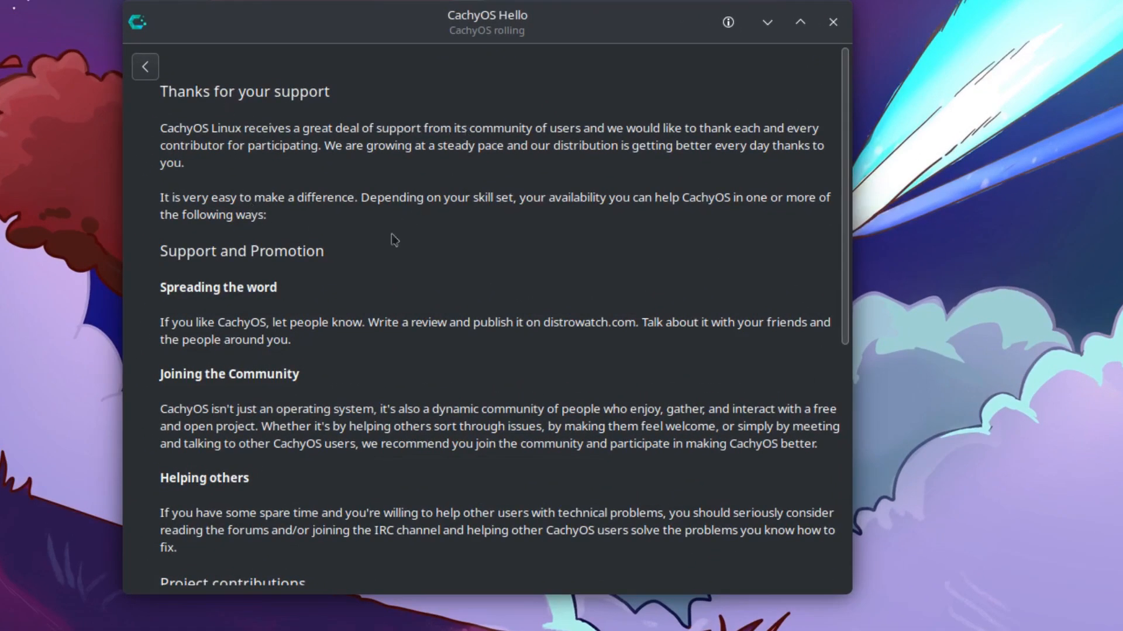
scroll(380, 259, down, 3)
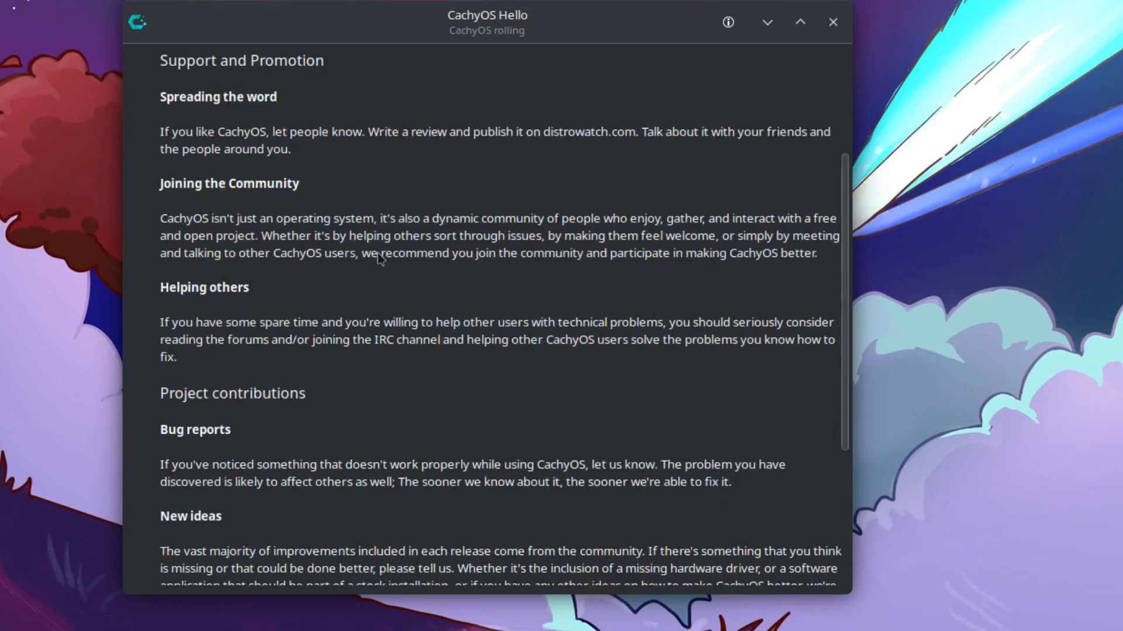
scroll(380, 259, down, 4)
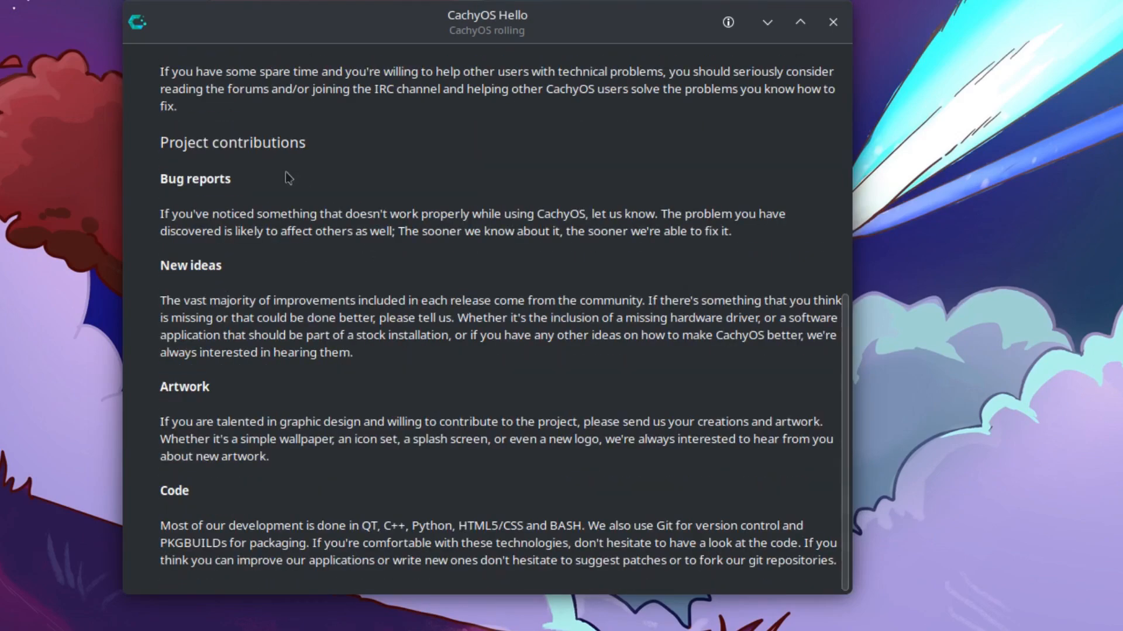
scroll(288, 176, up, 7)
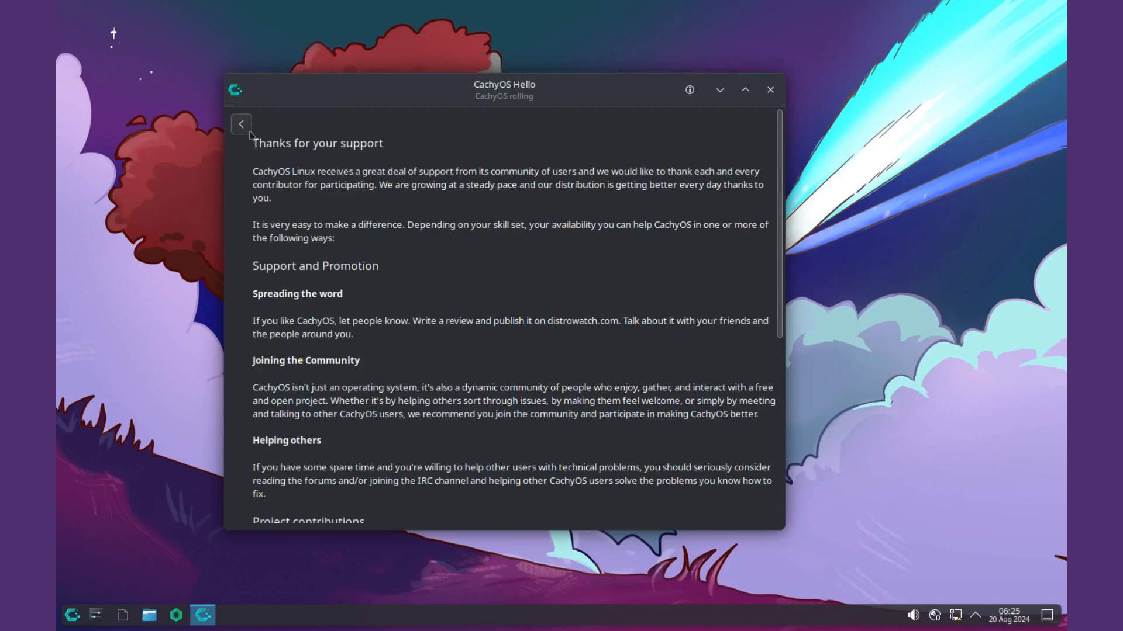
click(241, 124)
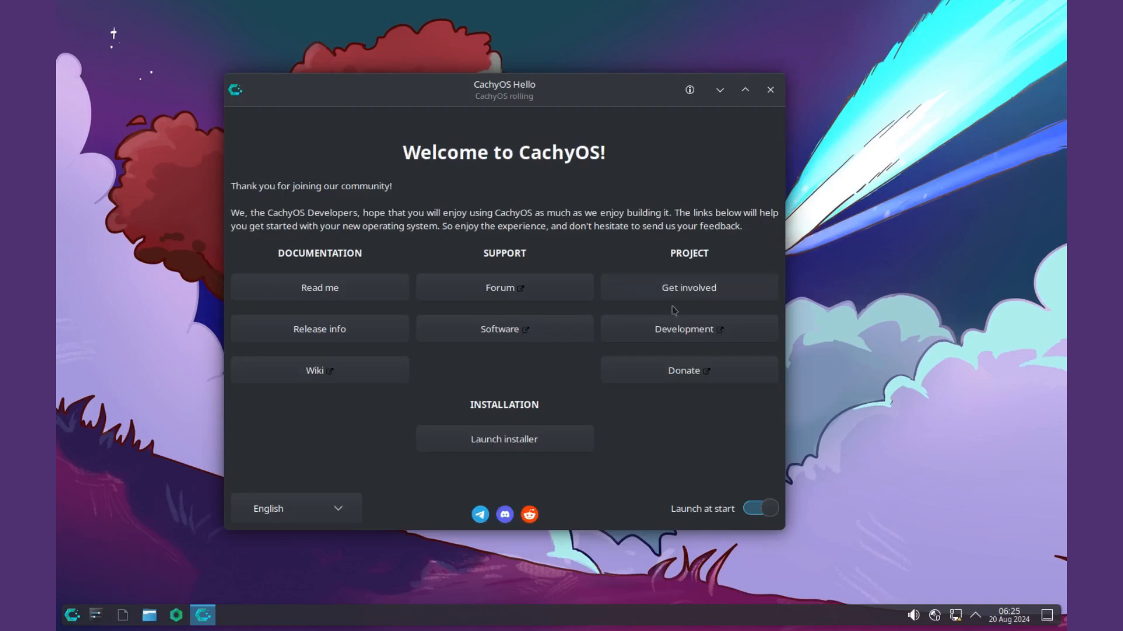
Launch the CachyOS installer from the welcome page.
click(504, 445)
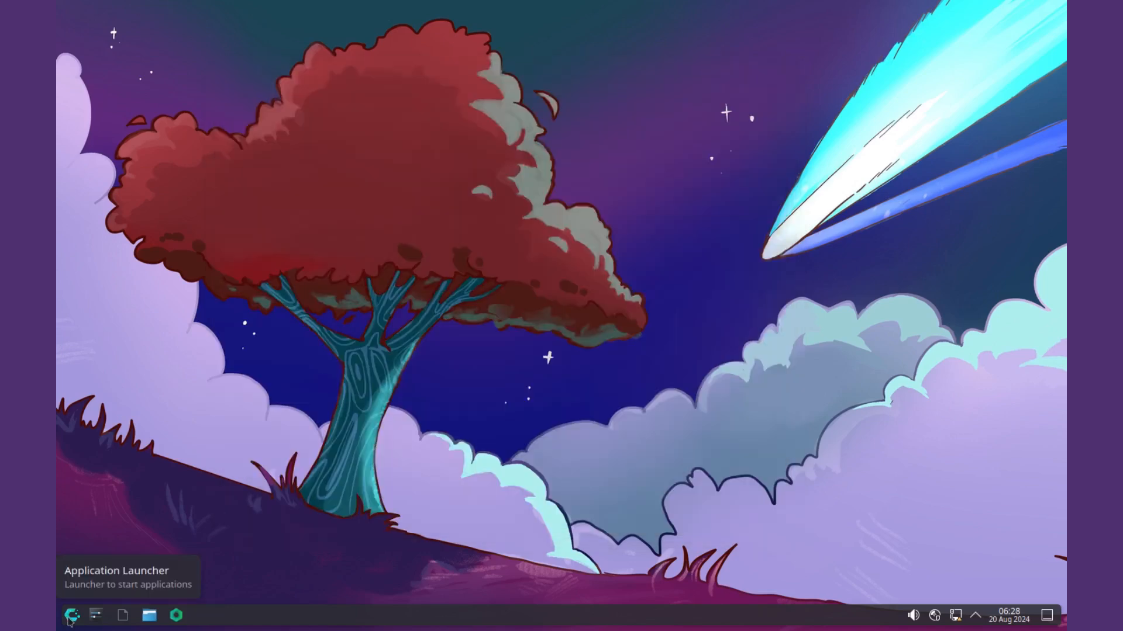
Examine the full list of preinstalled applications in the application launcher, from Alacritty through to the last entries.
click(71, 615)
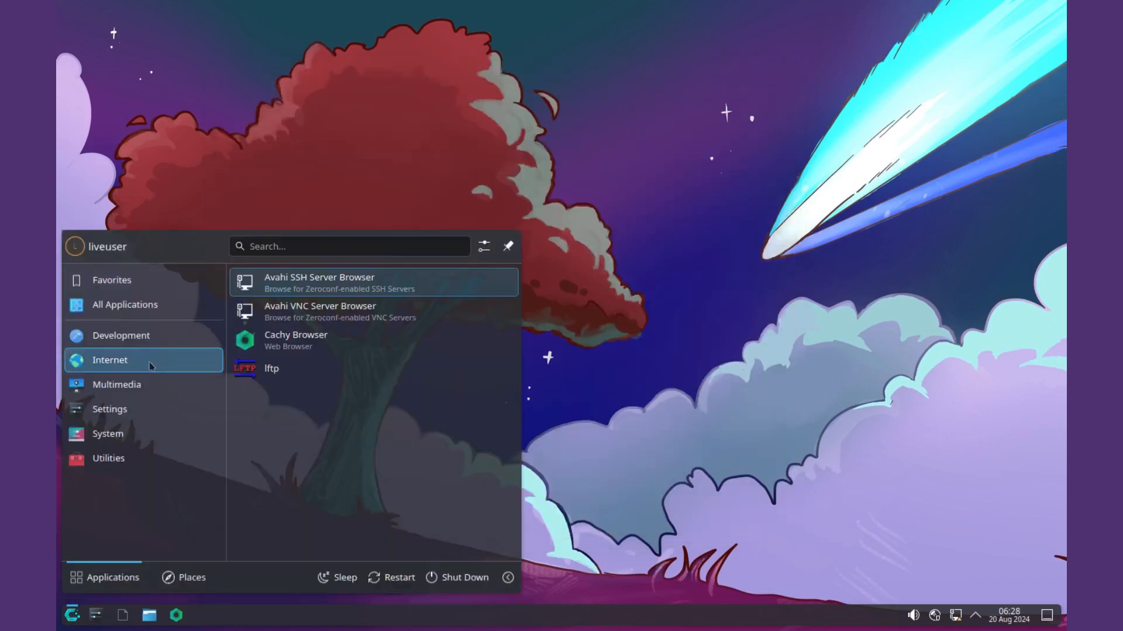
mouse_move(138, 309)
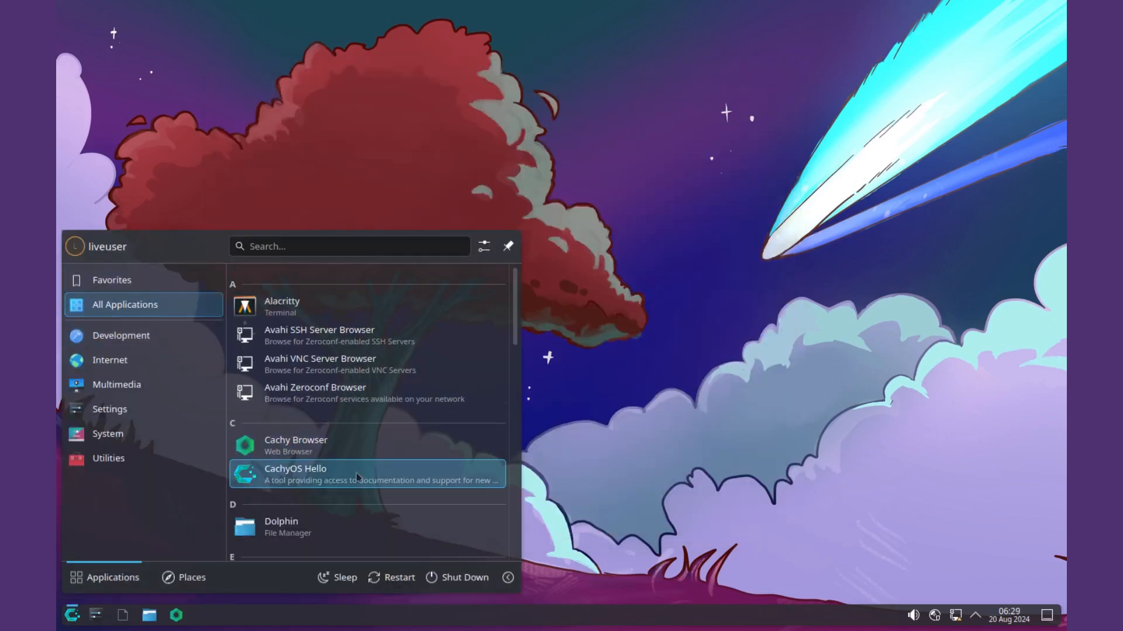
scroll(346, 482, down, 1)
scroll(346, 482, down, 1)
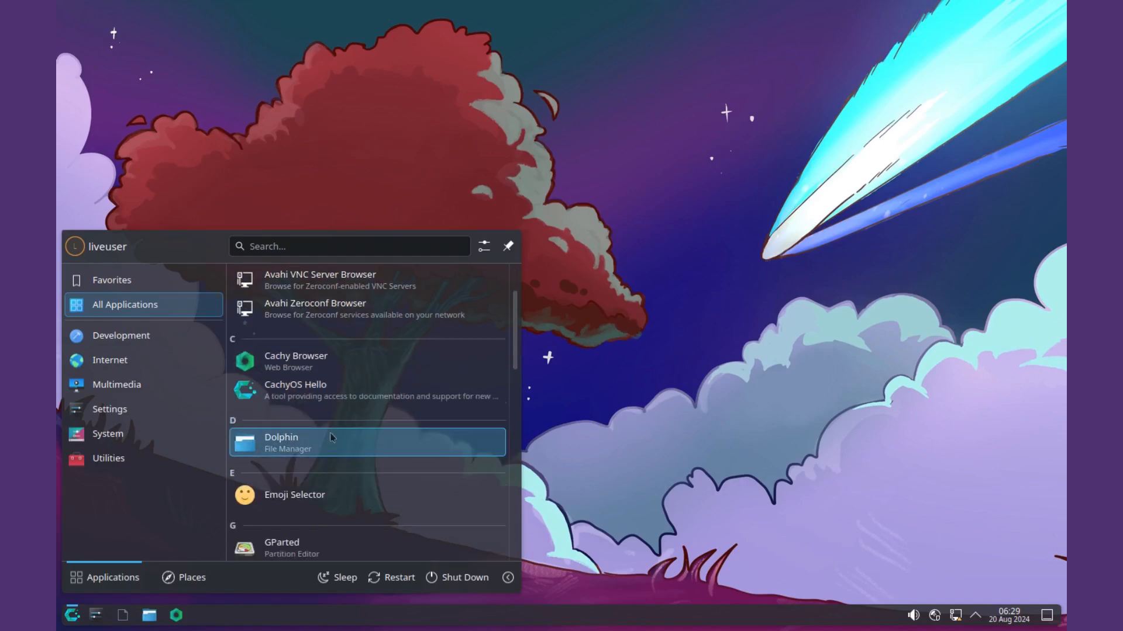
scroll(321, 450, down, 2)
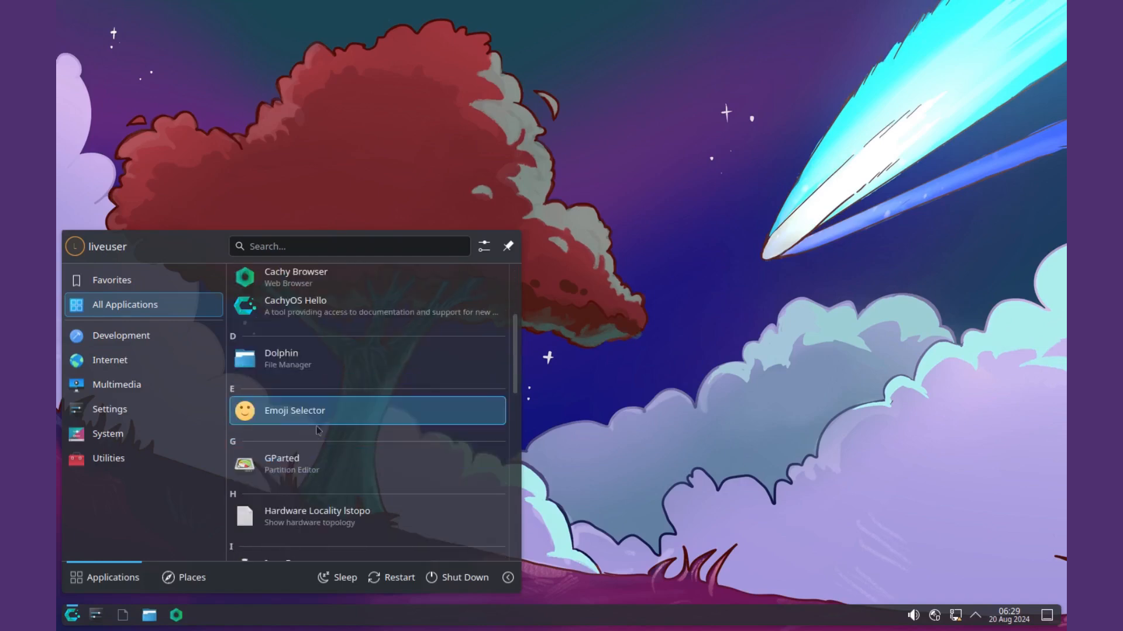
scroll(302, 412, down, 1)
scroll(316, 426, down, 1)
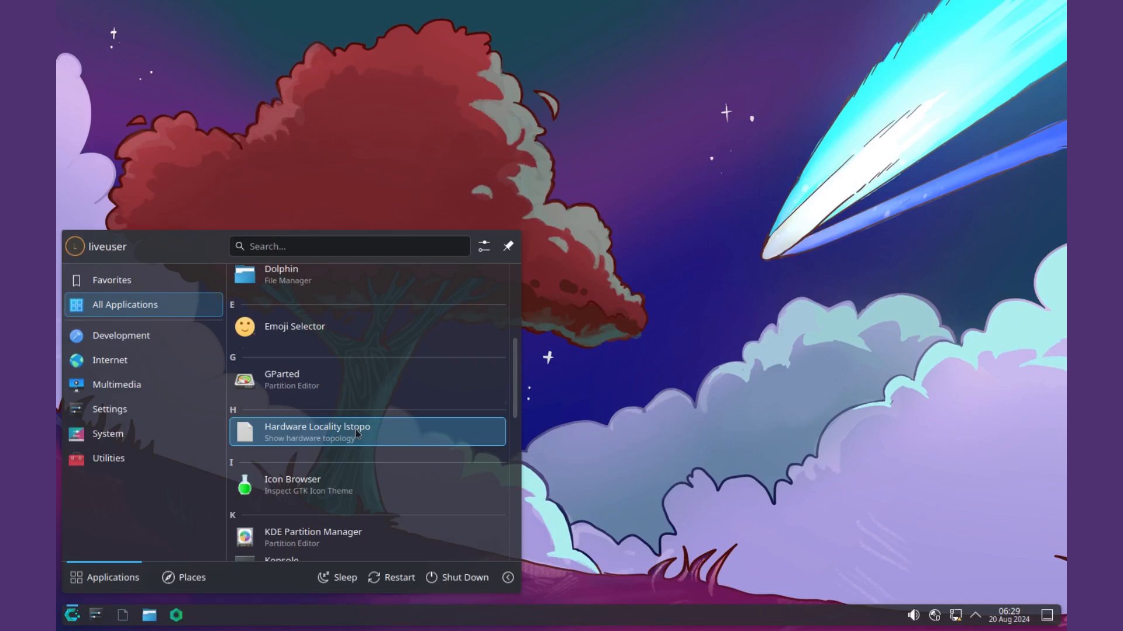
scroll(357, 433, down, 1)
scroll(326, 454, down, 1)
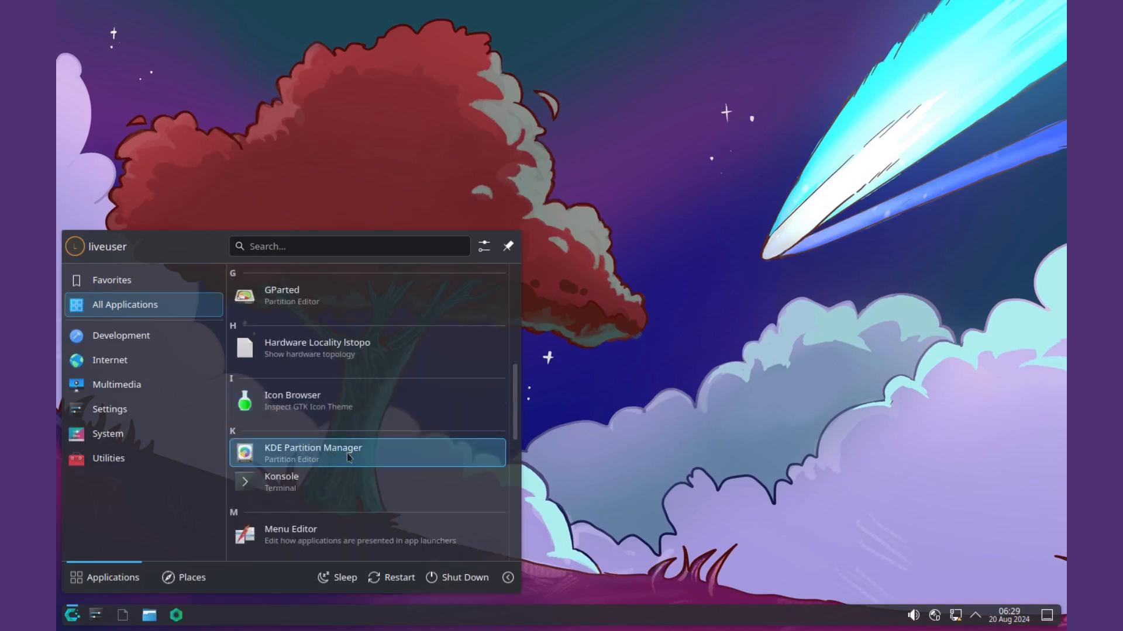
scroll(339, 459, down, 1)
scroll(307, 494, down, 2)
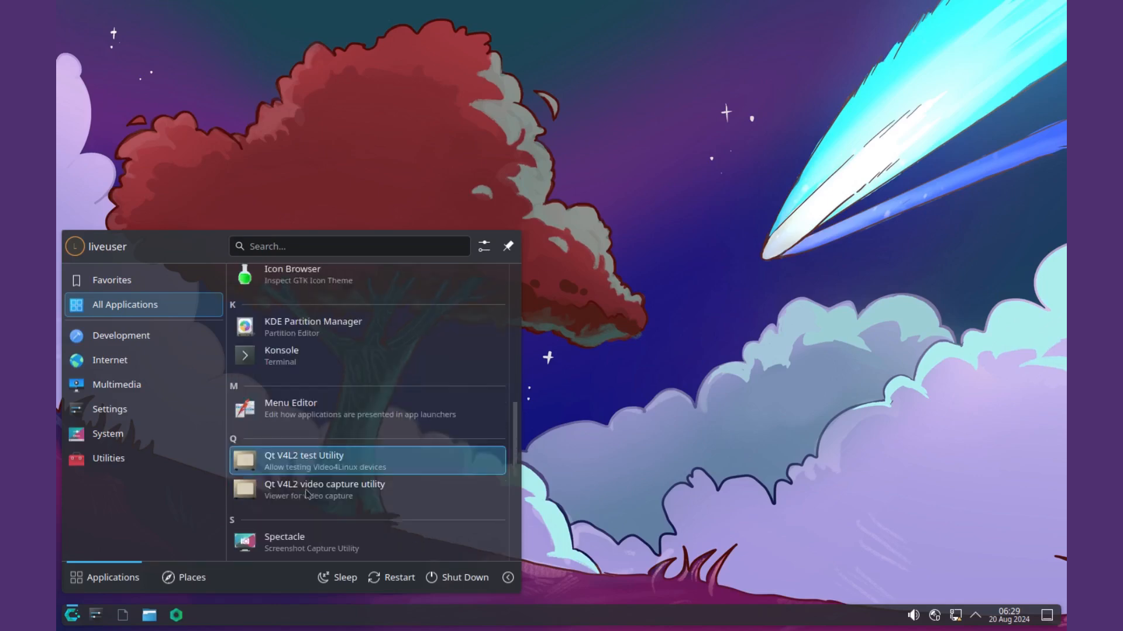
scroll(305, 494, down, 3)
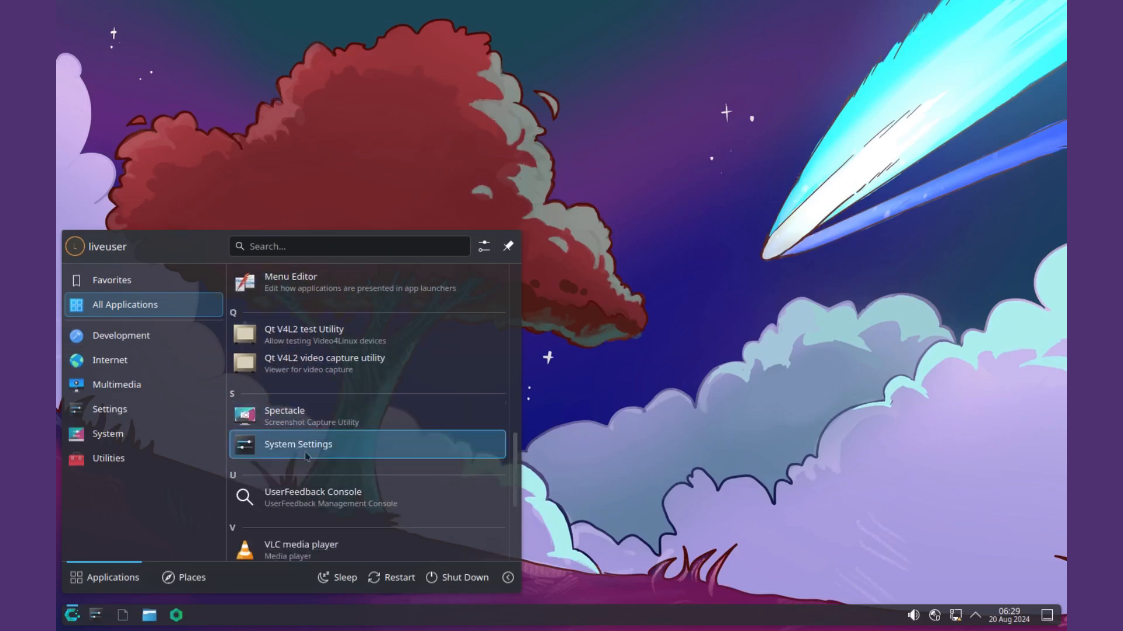
scroll(323, 472, down, 3)
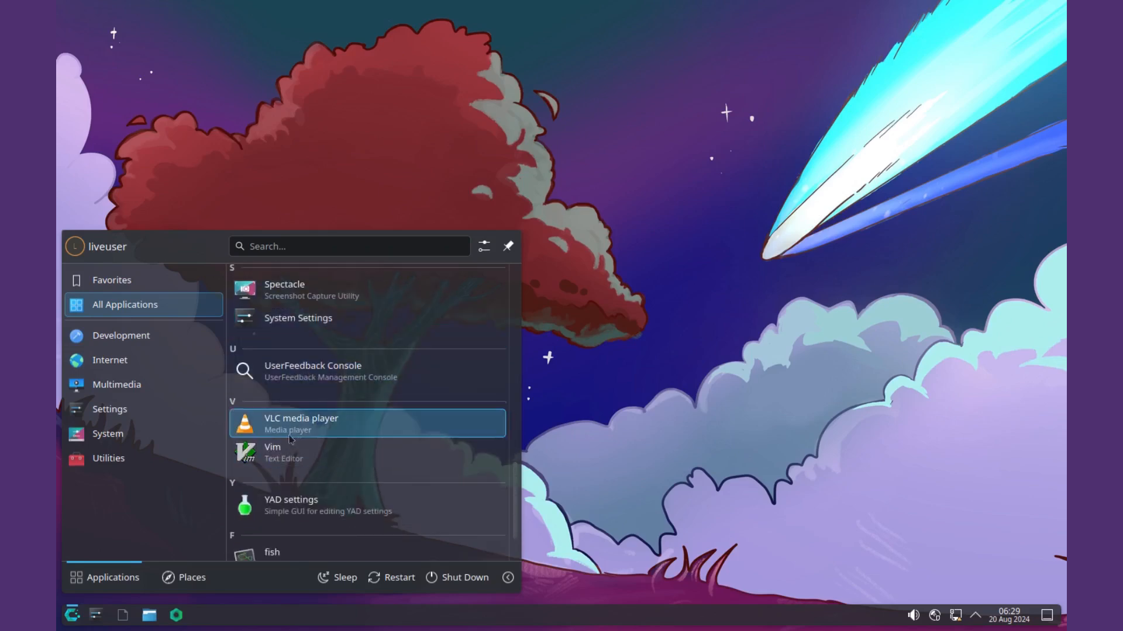
scroll(296, 465, down, 2)
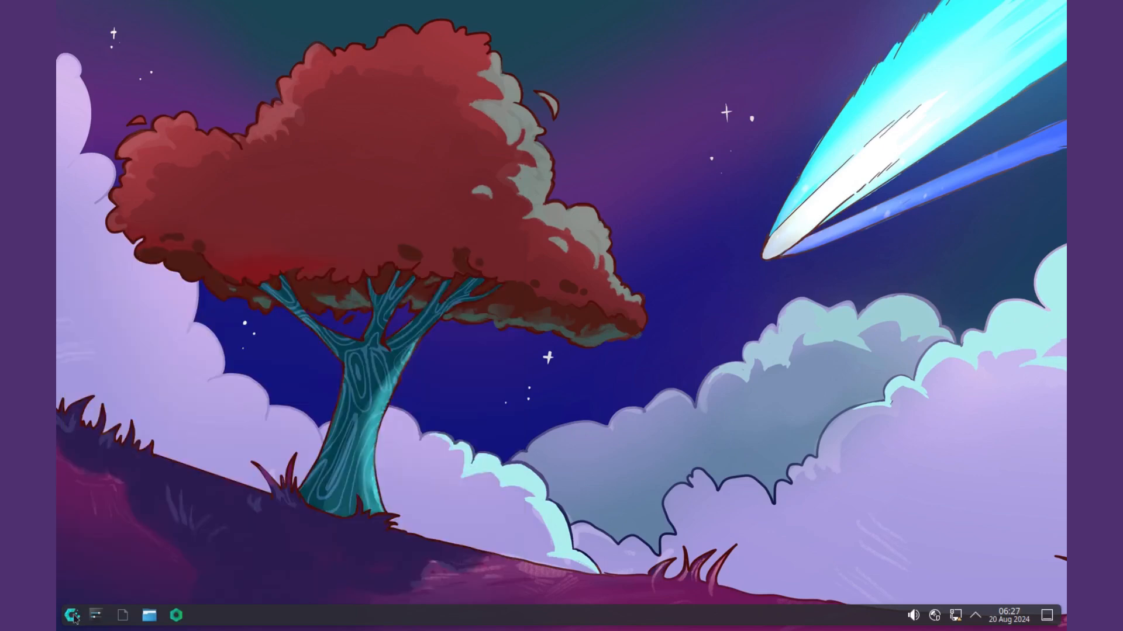
Find Cachy Browser in the launcher's full application list and start it.
click(73, 616)
click(116, 314)
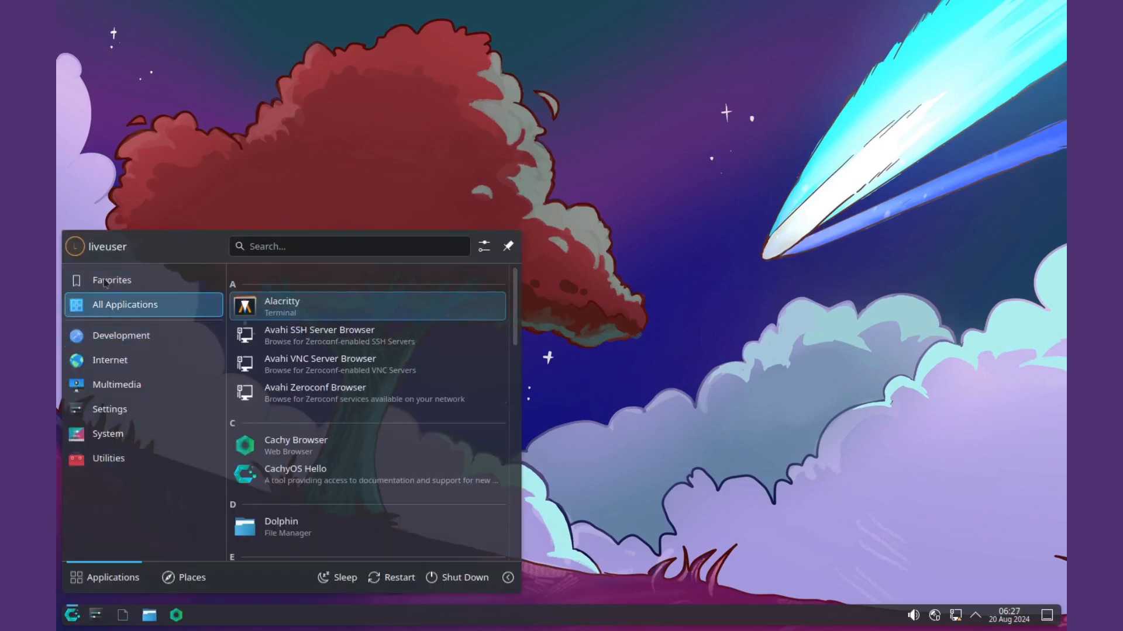
click(104, 284)
click(109, 310)
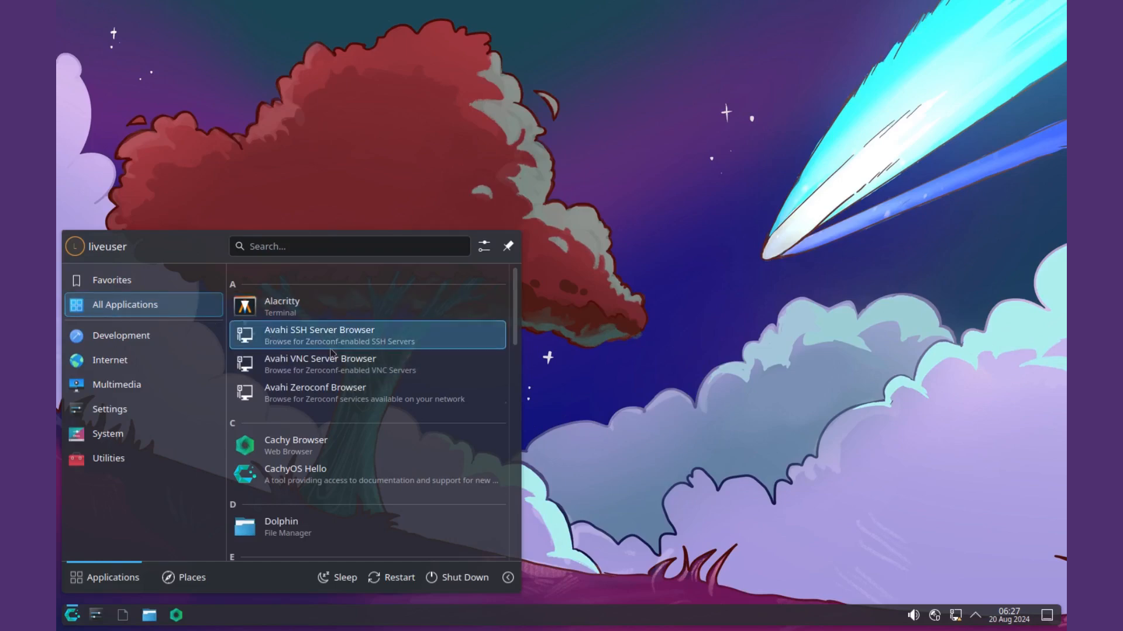
scroll(331, 352, down, 2)
click(304, 367)
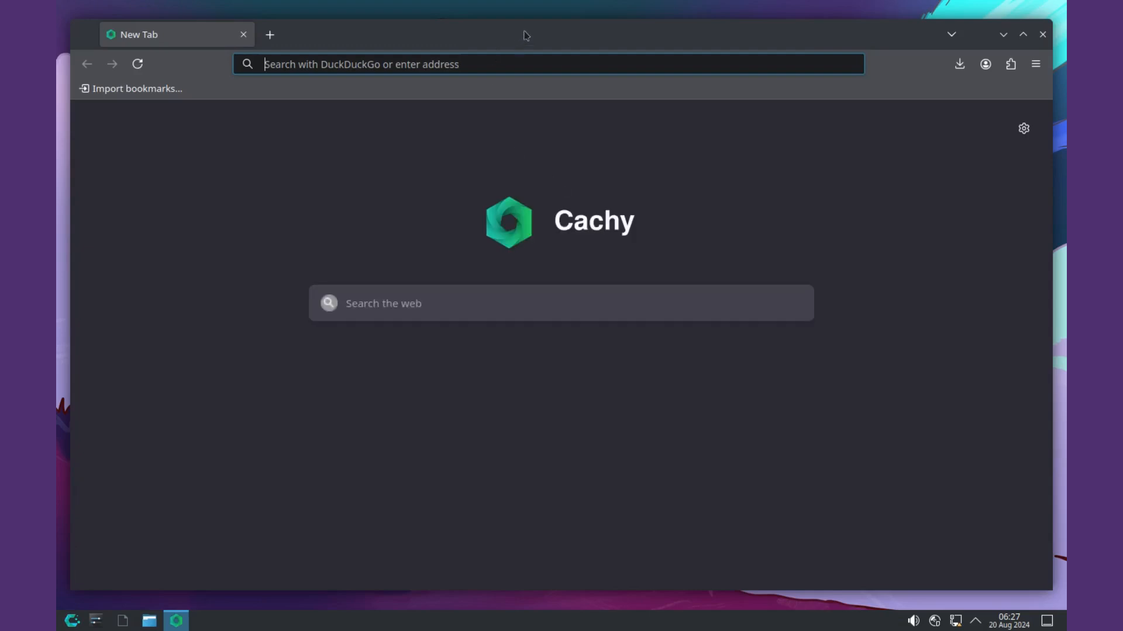
View the version details in Cachy Browser's About window, then close that window.
drag(527, 35, 525, 88)
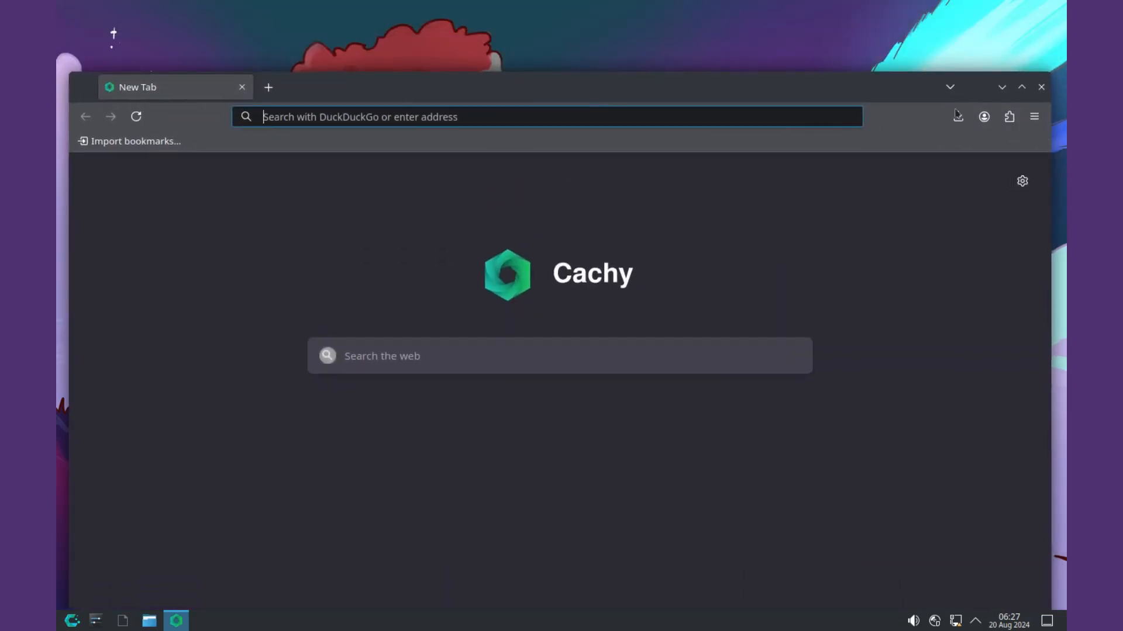
click(971, 117)
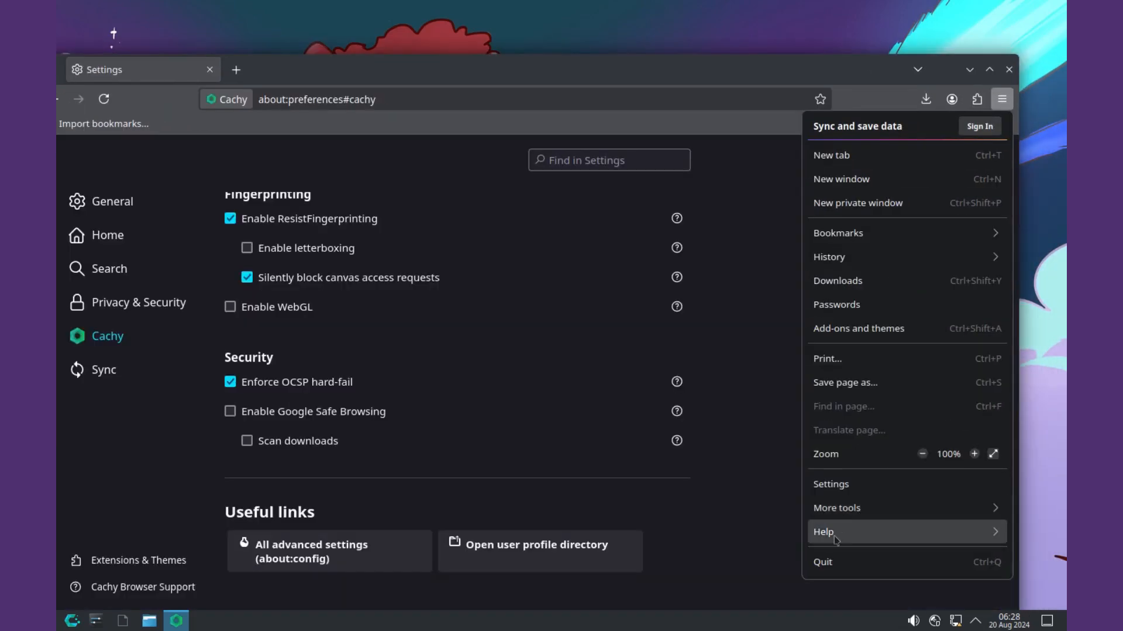
click(835, 533)
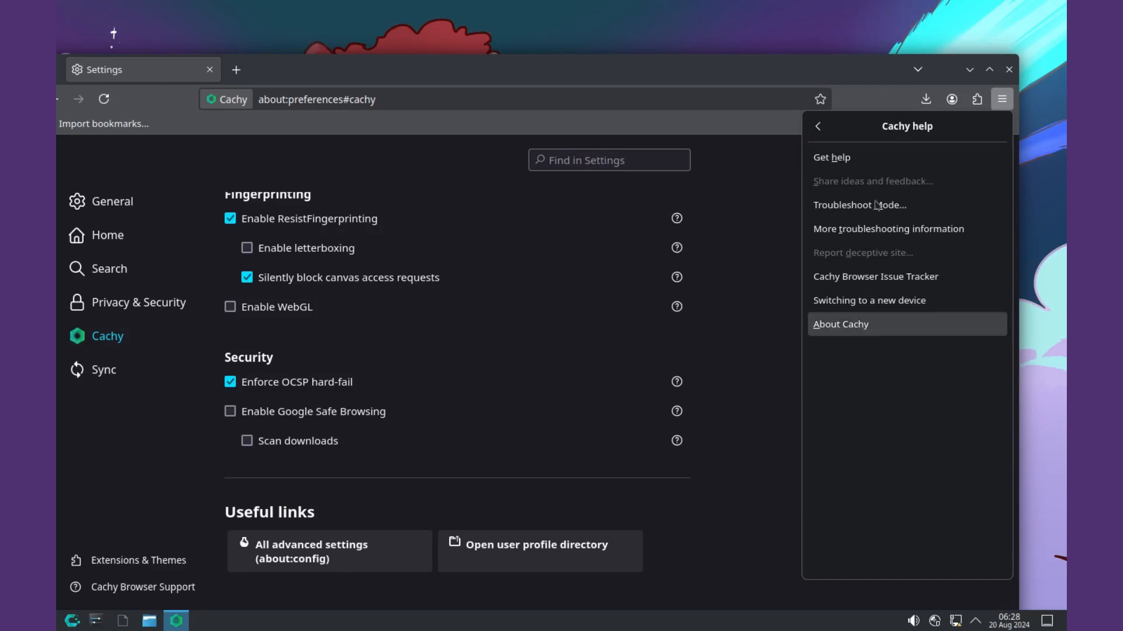
click(848, 325)
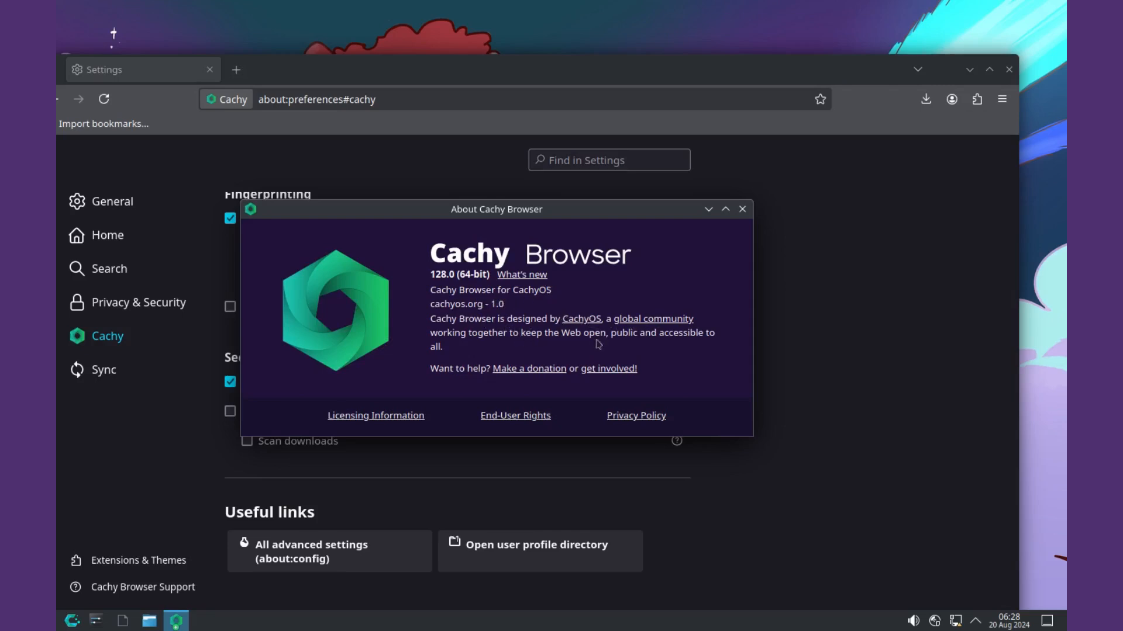
click(743, 209)
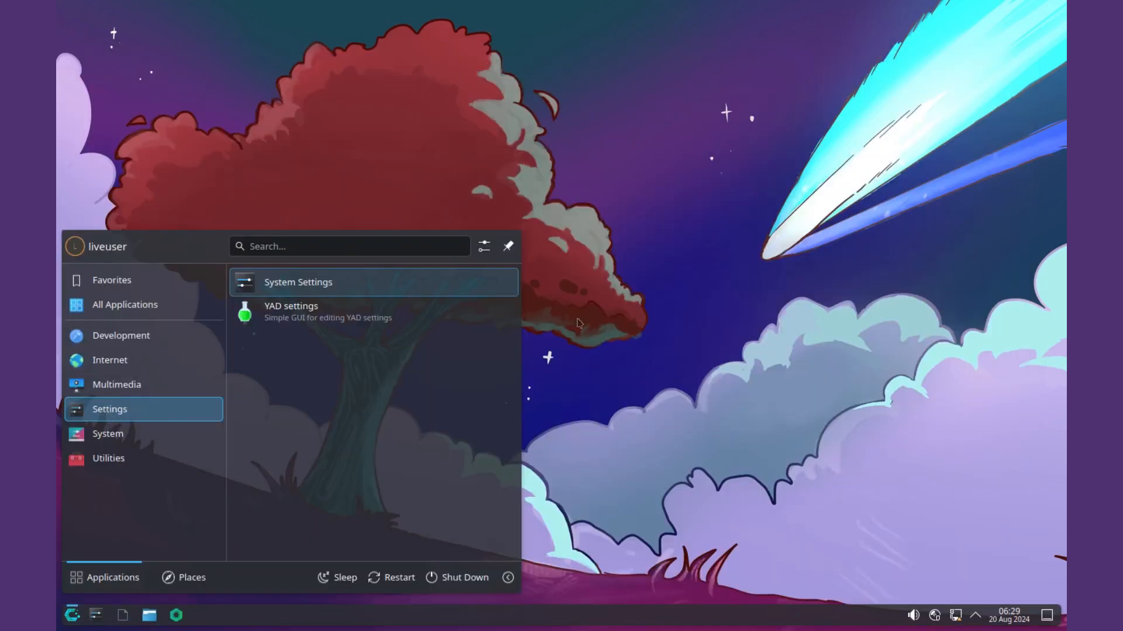
Review the applications in the launcher's Development, Internet, Multimedia, Settings and System categories.
click(120, 336)
mouse_move(107, 369)
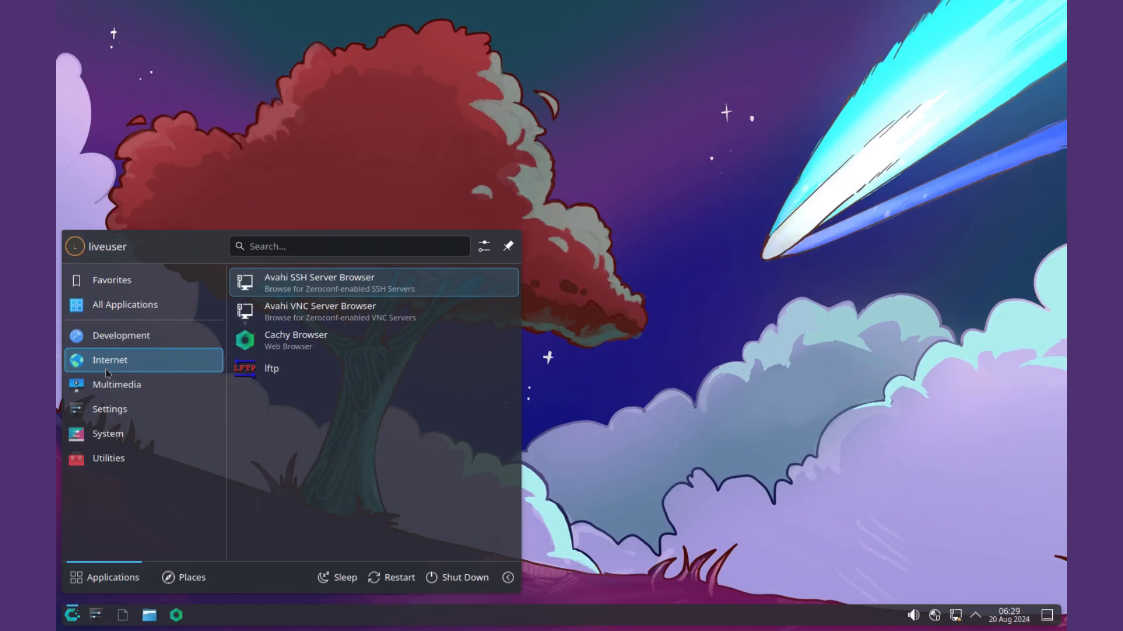
mouse_move(110, 389)
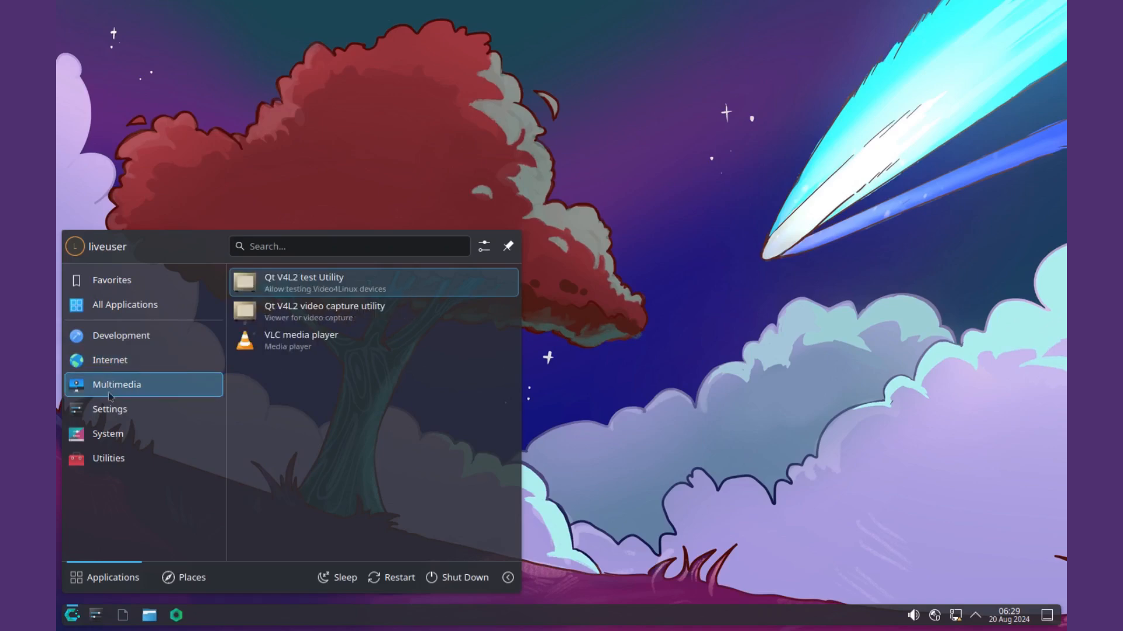
mouse_move(109, 410)
mouse_move(109, 440)
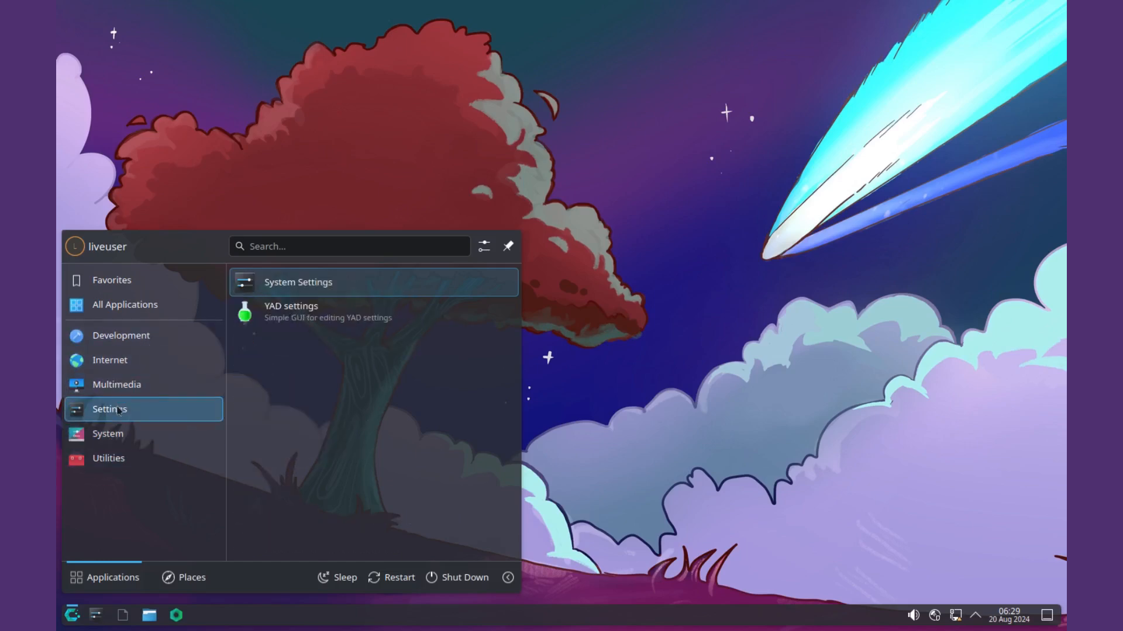
Start System Settings from the launcher's Settings category, reposition its window and select the Breeze theme in Quick Settings.
click(274, 292)
drag(572, 76, 549, 94)
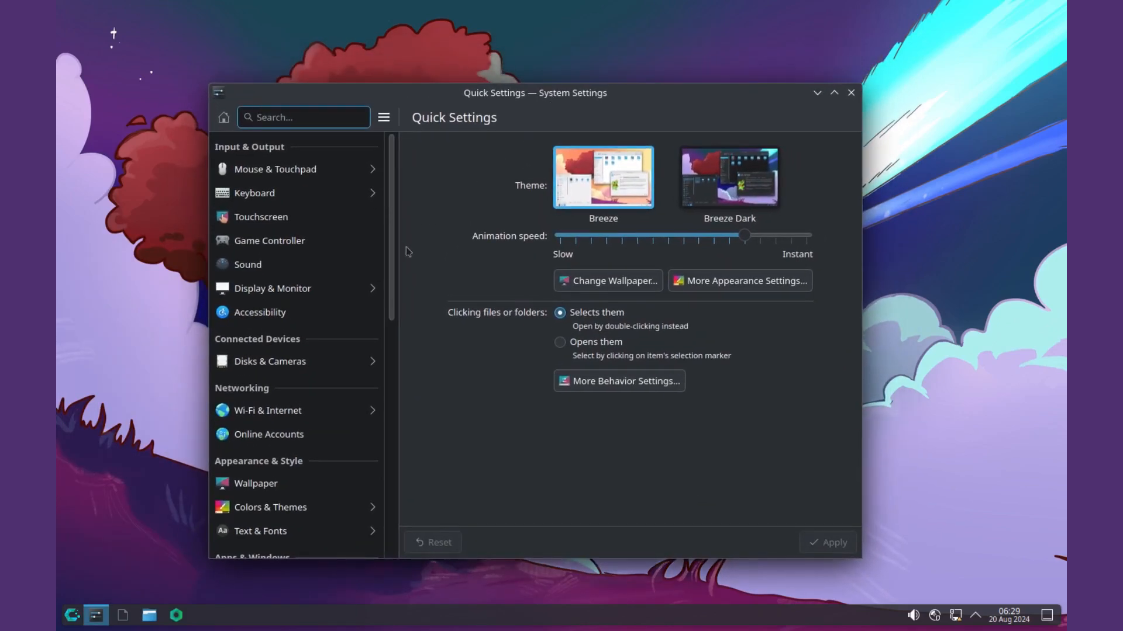
click(606, 179)
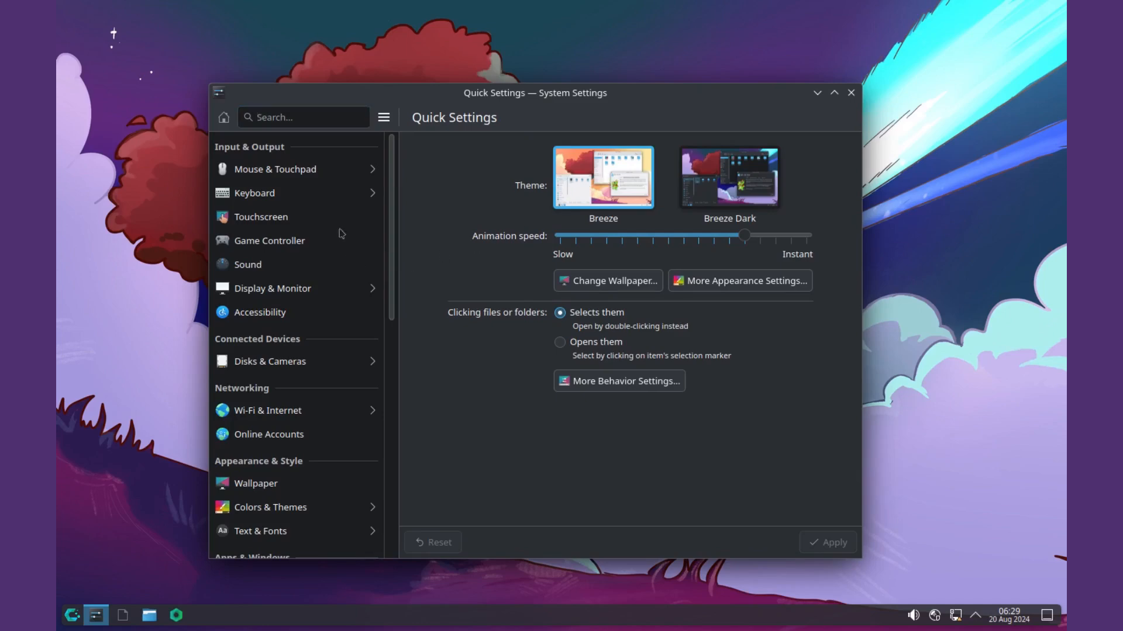
Look through the System Settings categories down to the System group and view the Power Management page.
scroll(316, 409, down, 1)
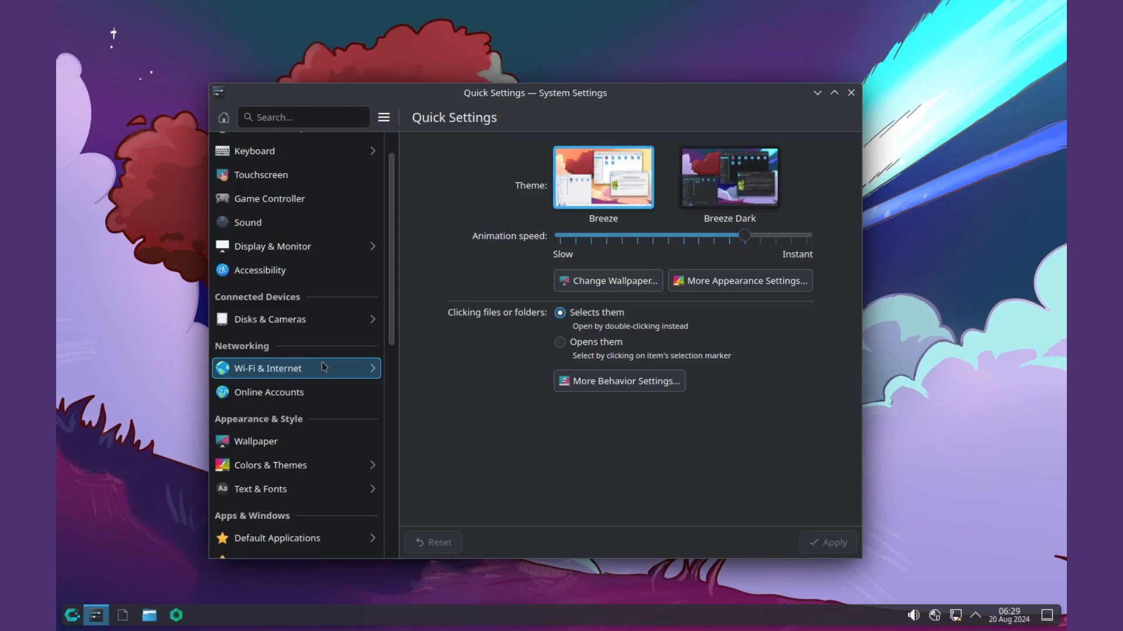
scroll(323, 366, down, 10)
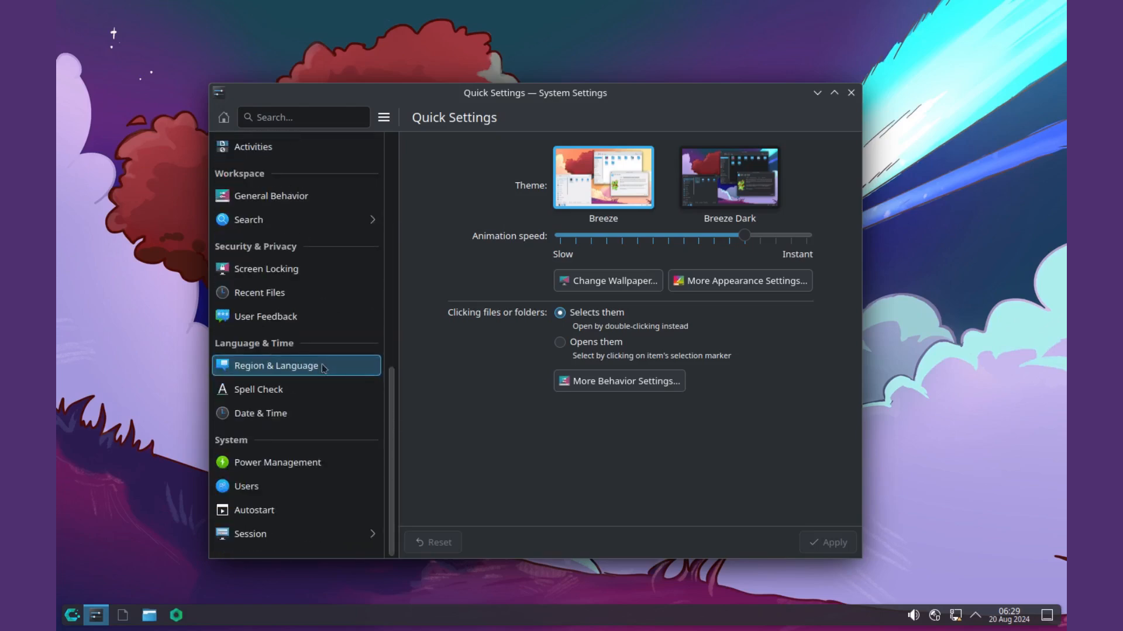
click(280, 537)
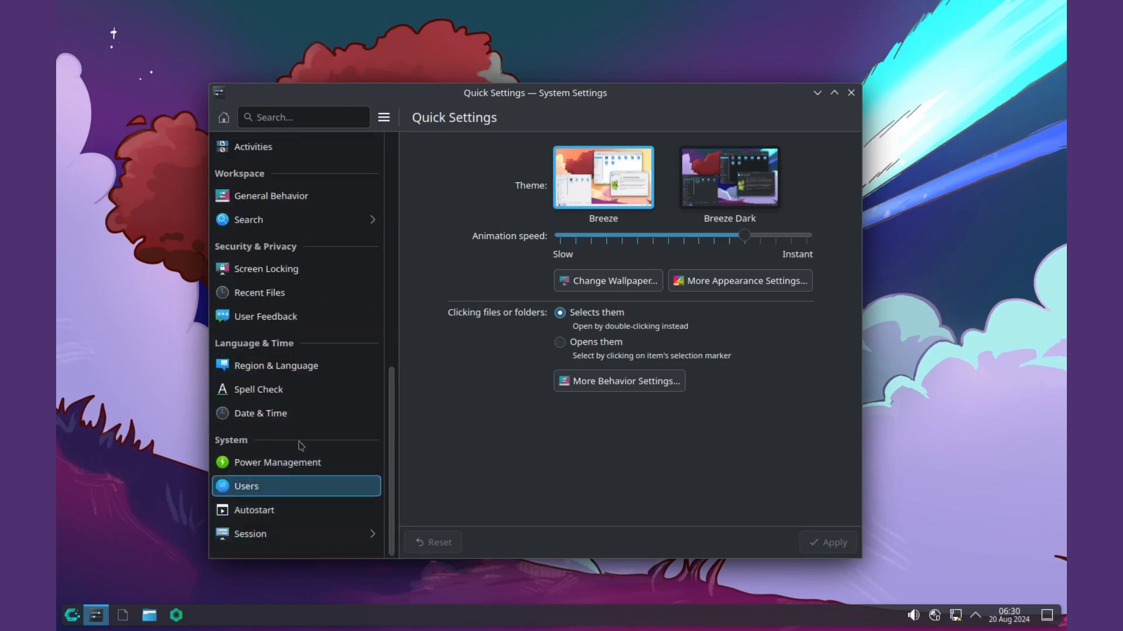
click(293, 466)
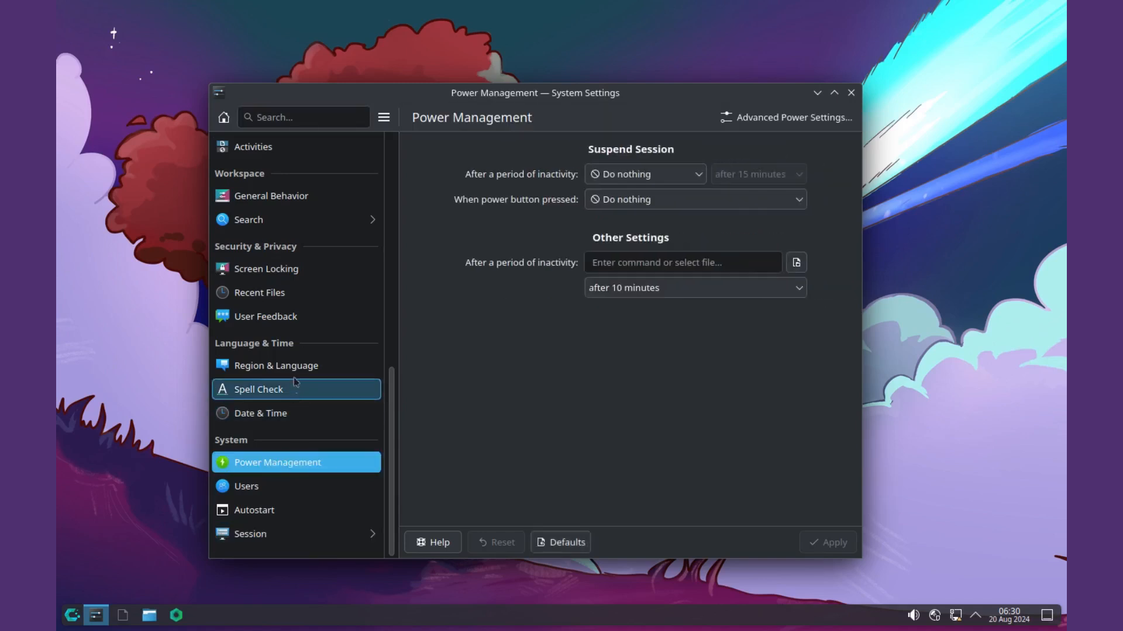
View the General Behavior page under Workspace and the Activities page under Apps & Windows.
scroll(294, 361, up, 2)
scroll(289, 345, up, 1)
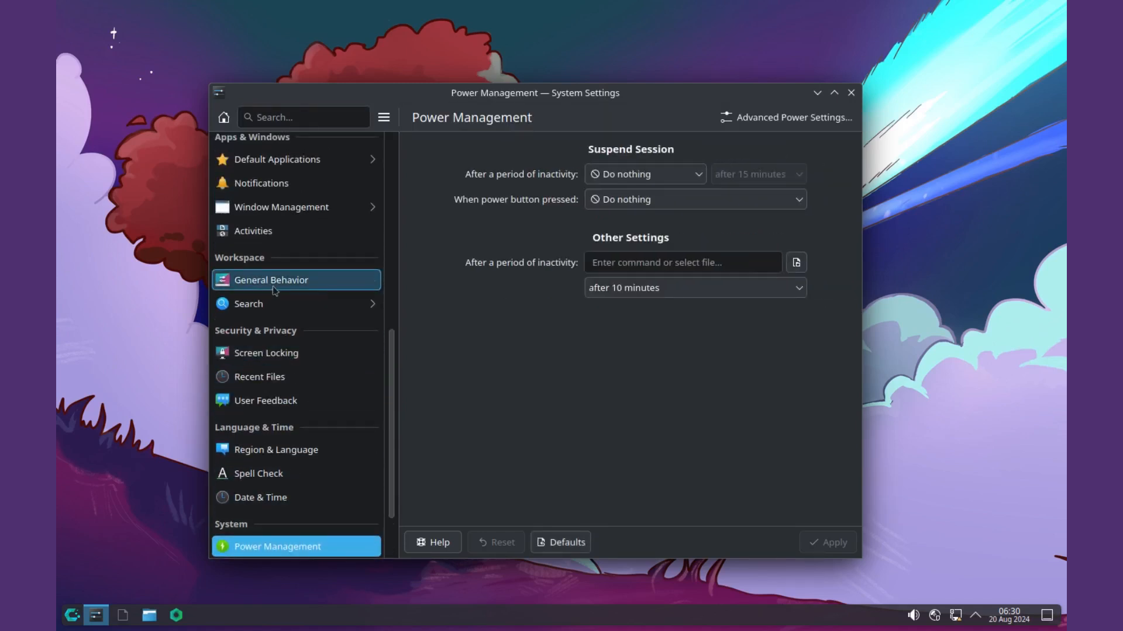
click(276, 286)
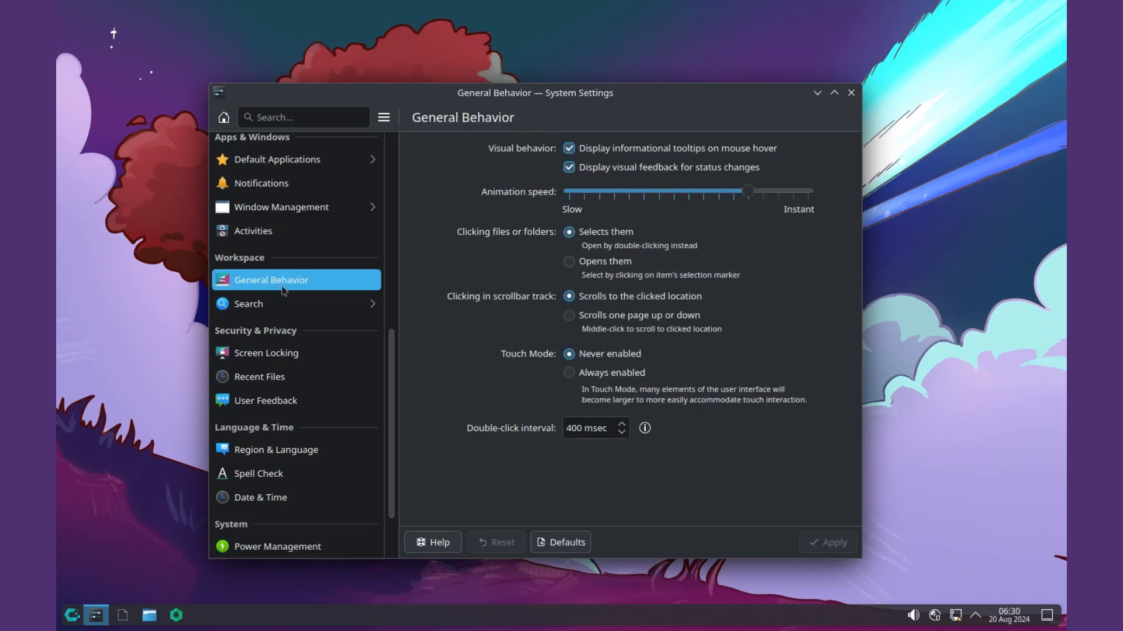
click(263, 236)
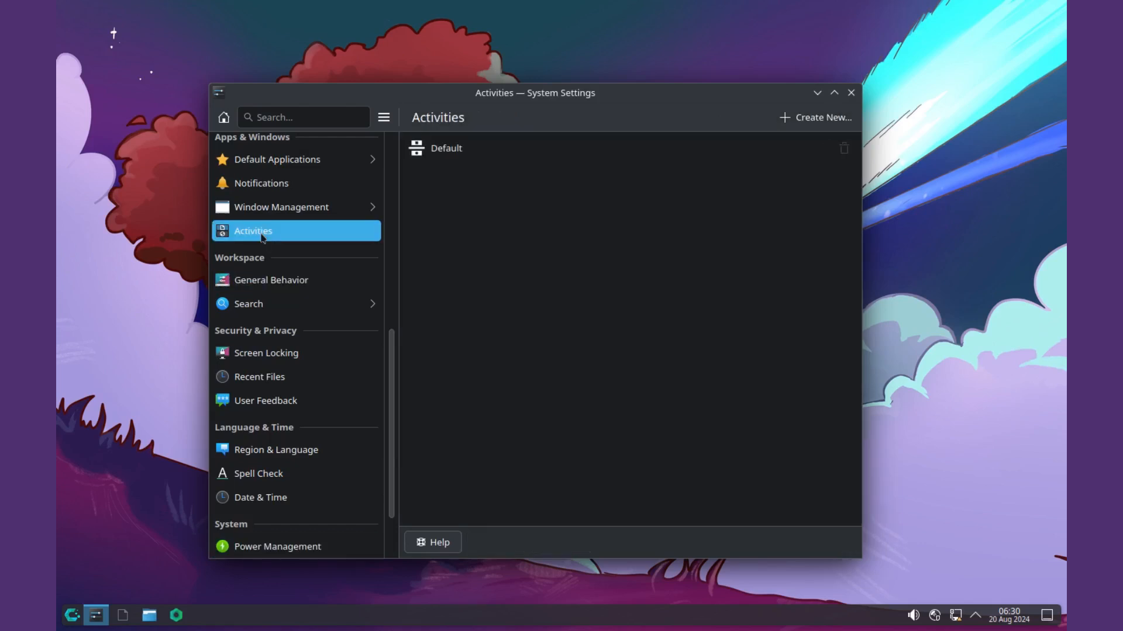
View the Global Theme choices under Colors & Themes, then close System Settings.
scroll(262, 236, up, 2)
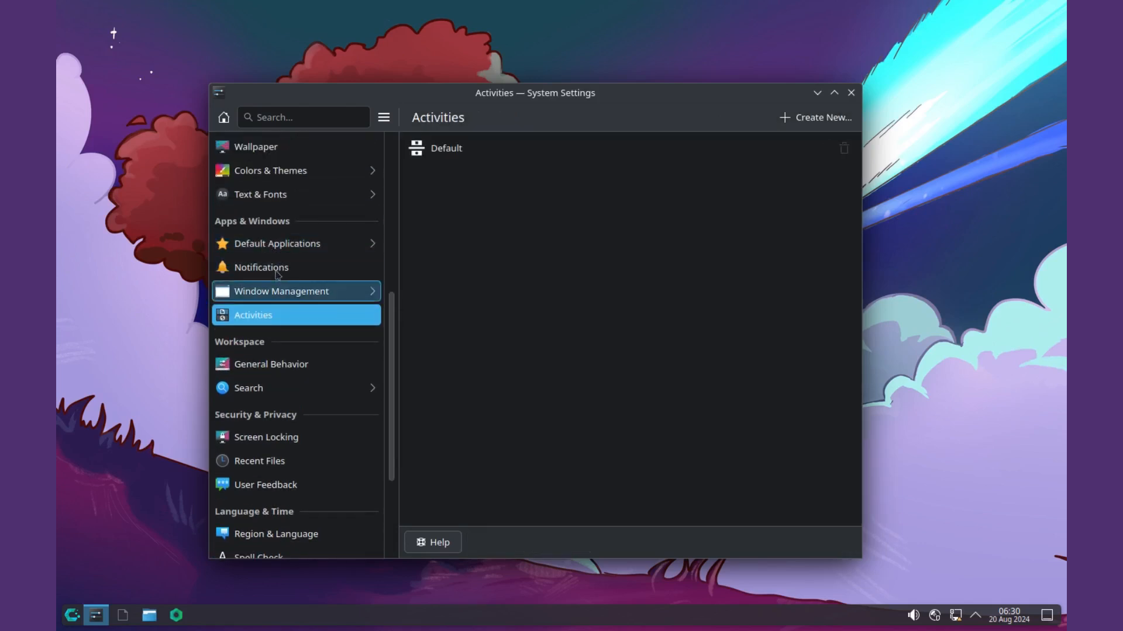
scroll(276, 292, up, 2)
scroll(276, 269, up, 3)
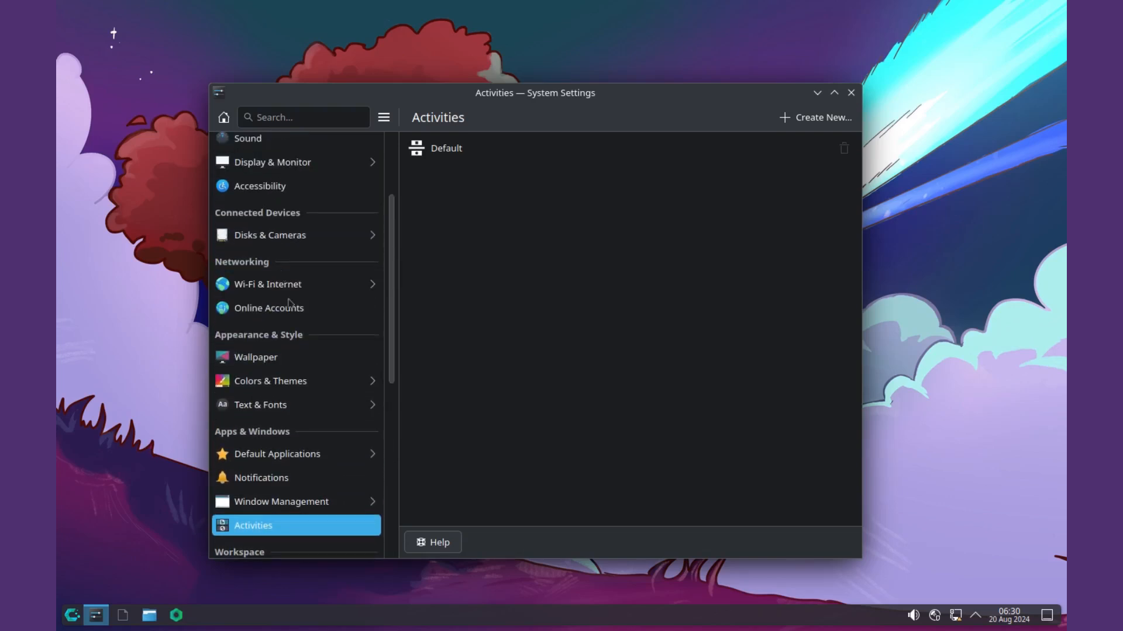
click(272, 383)
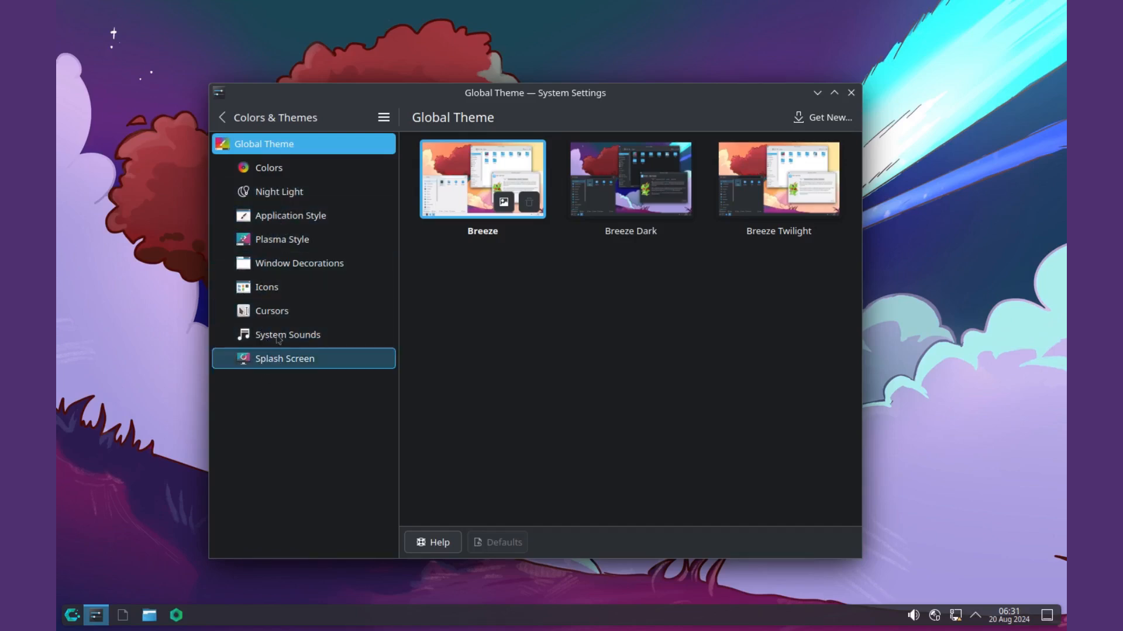
click(226, 116)
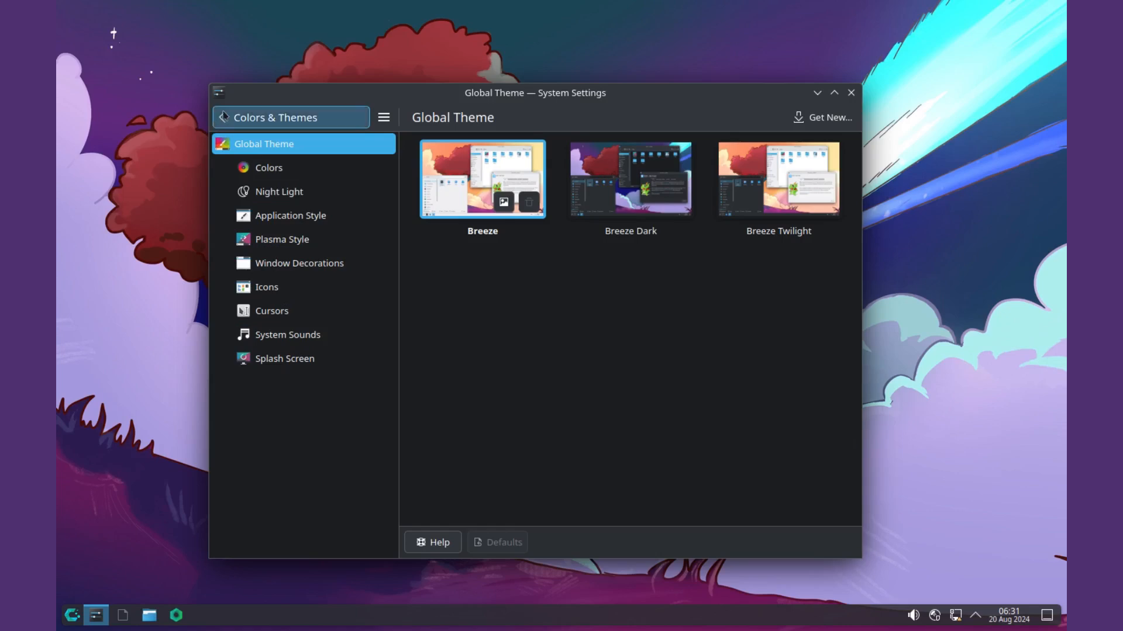
click(851, 93)
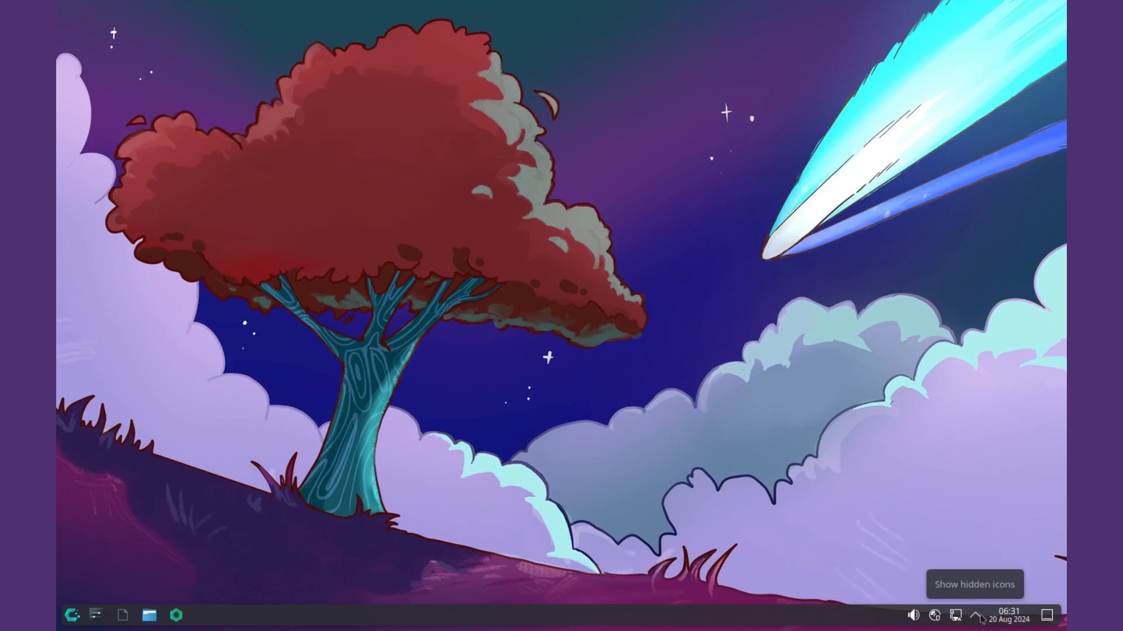
Check the hidden system tray items and the options available for the desktop background, dismissing both.
click(976, 620)
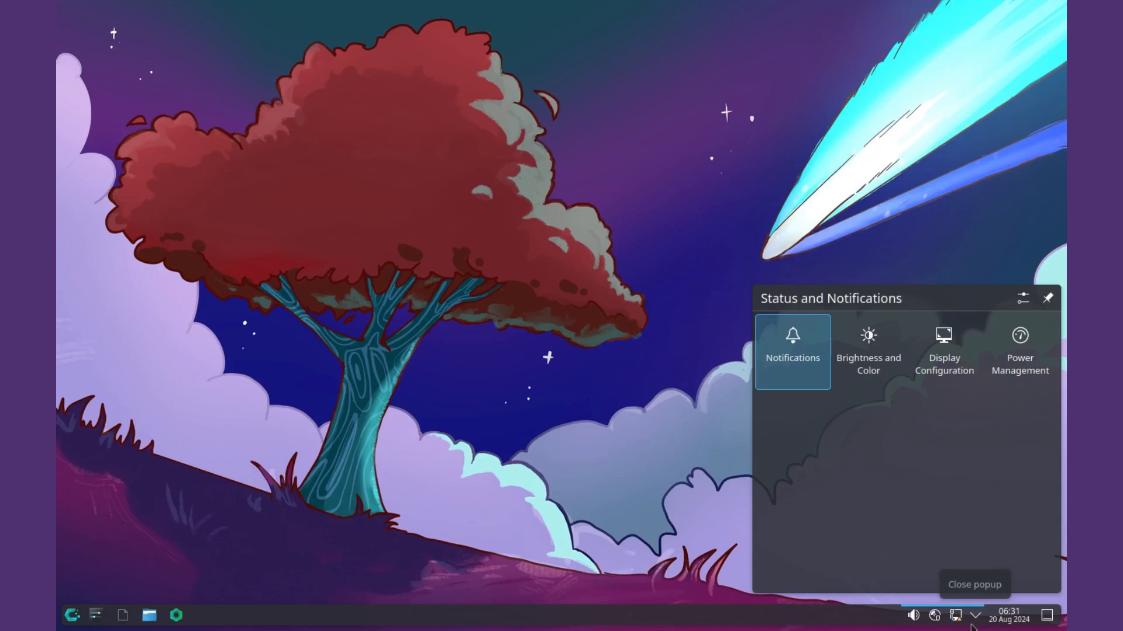
click(974, 623)
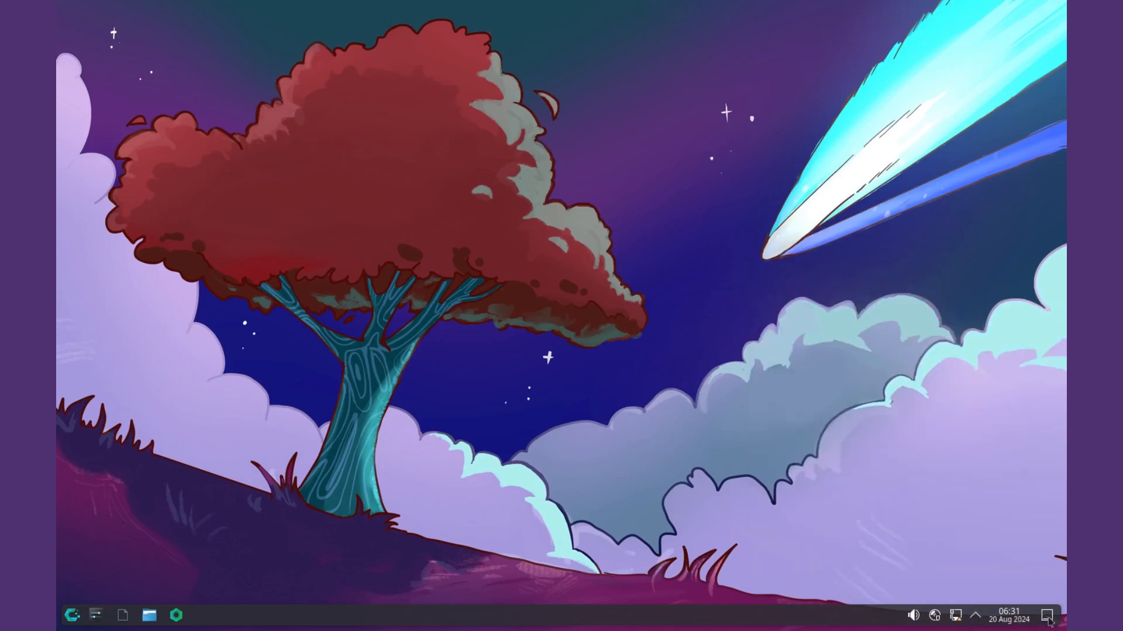
right_click(352, 264)
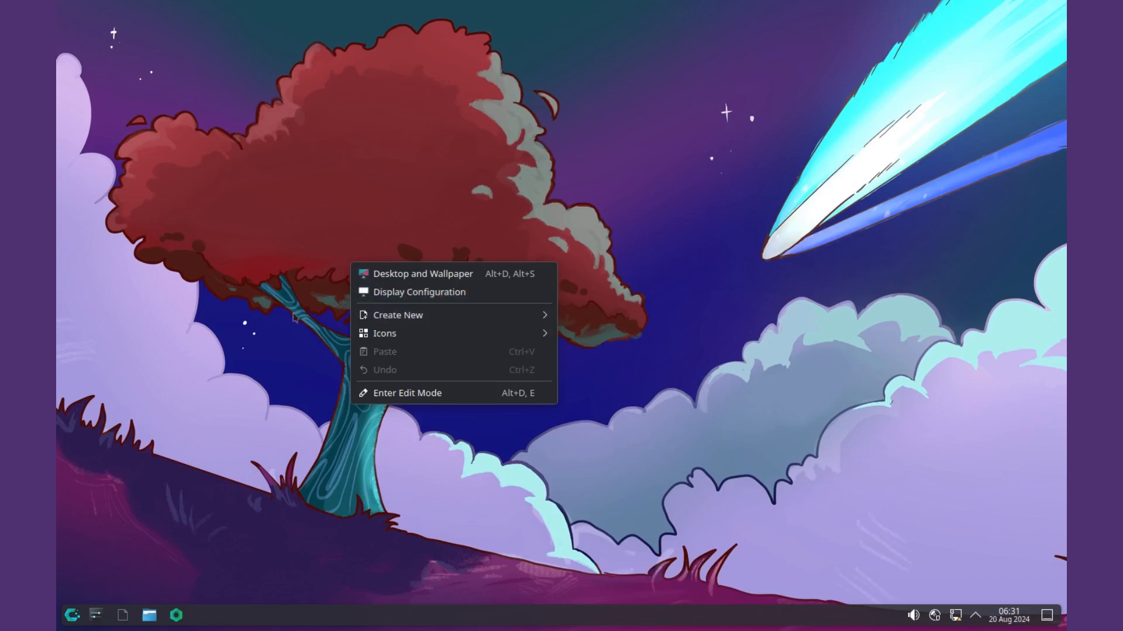
click(237, 310)
Start the Alacritty terminal from the launcher's System category and try to run neofetch.
click(71, 616)
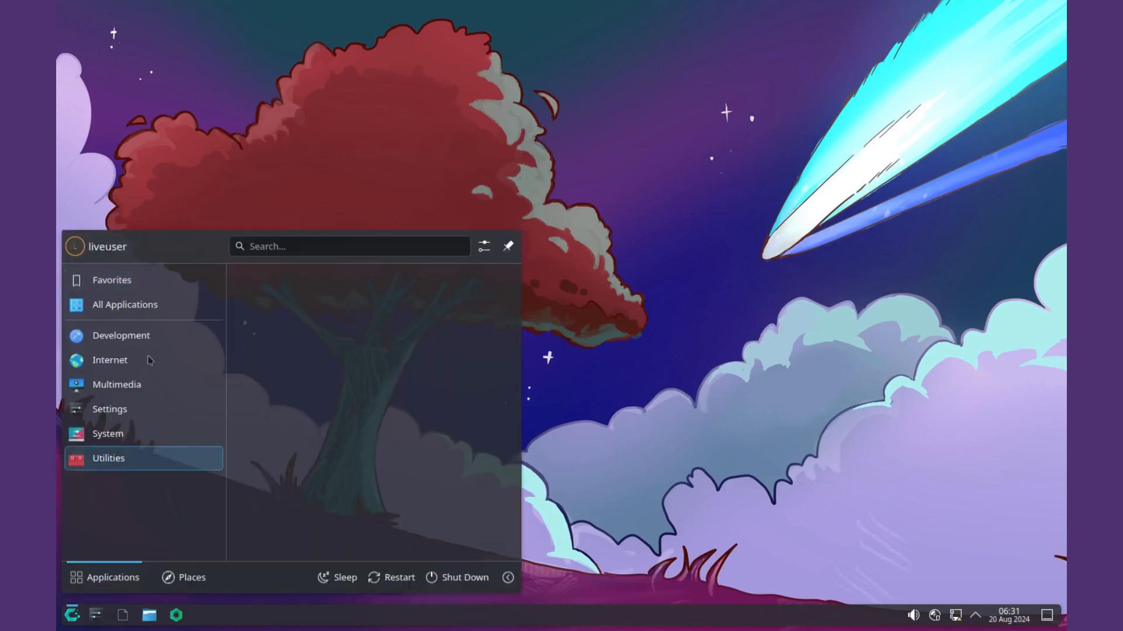
mouse_move(119, 440)
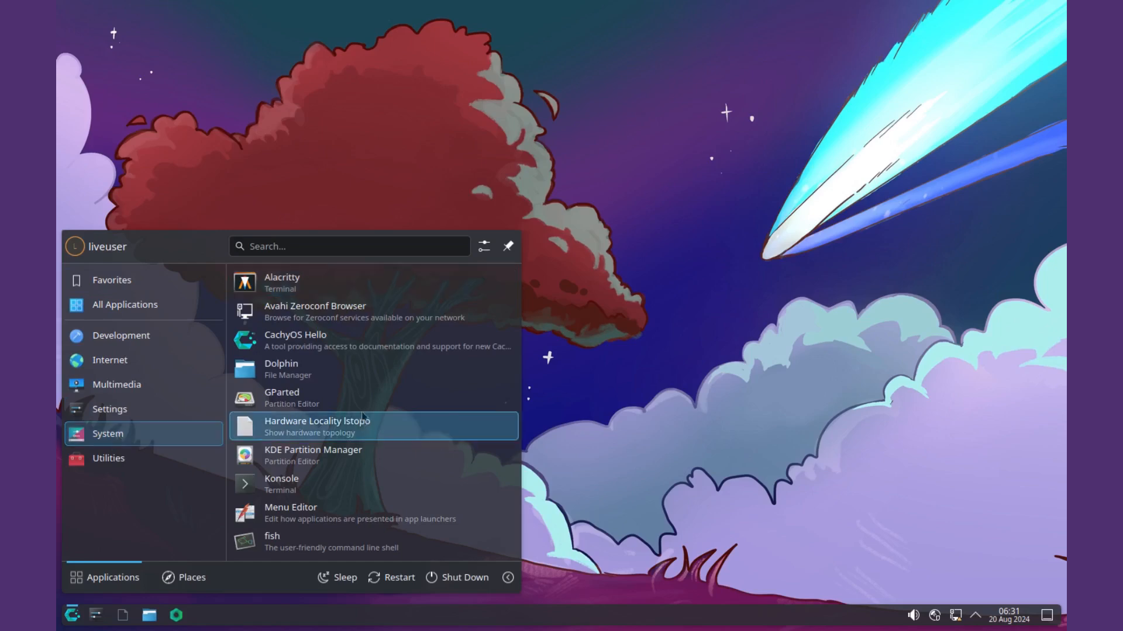
click(314, 278)
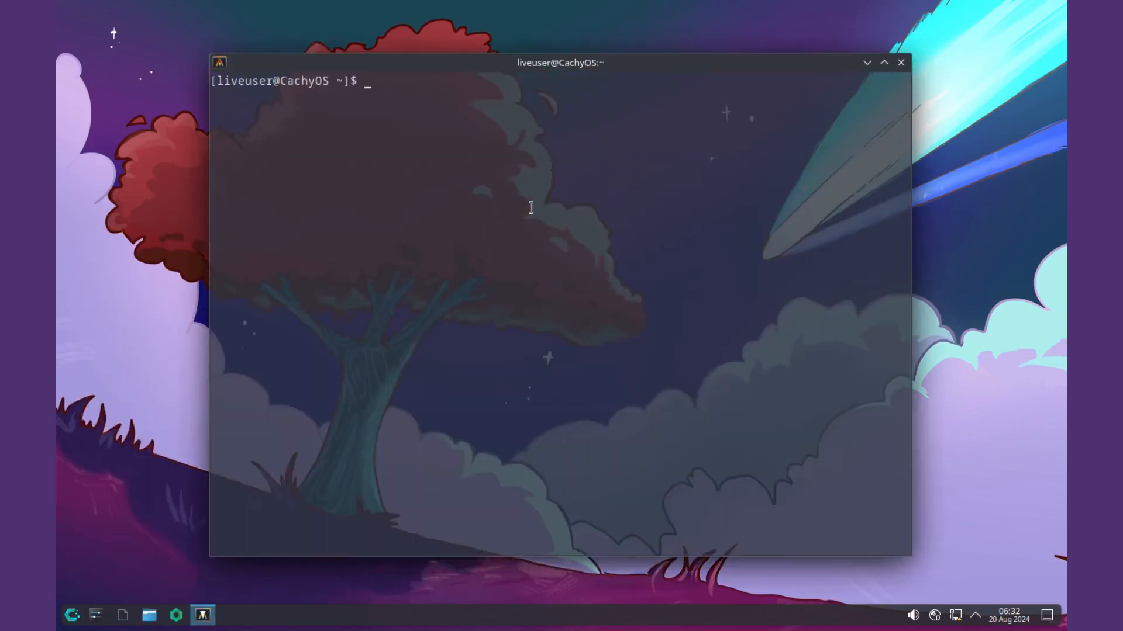
text(n)
text(eofetch)
key(Return)
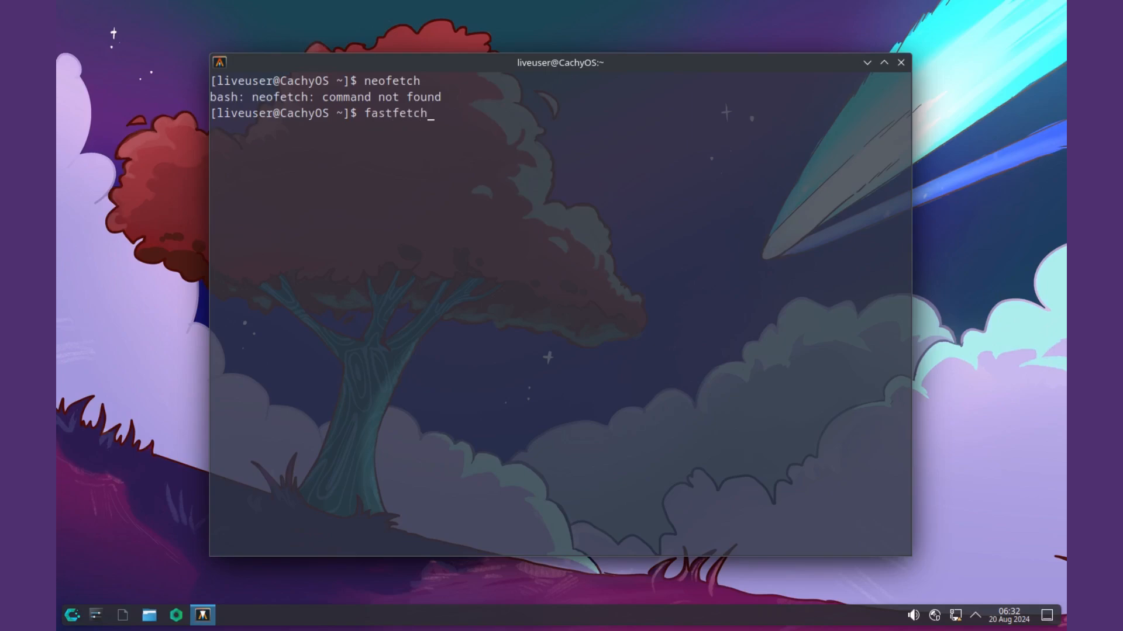
Run fastfetch and highlight the window manager's display server and the KDE Plasma version in its output.
text(fastfetch)
key(Return)
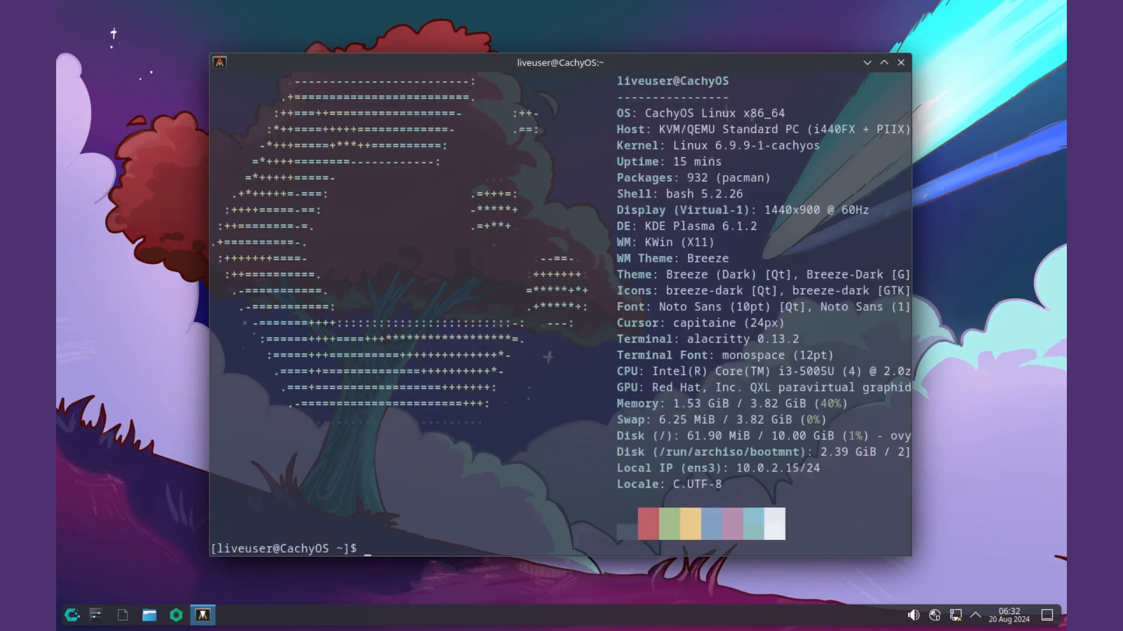
scroll(507, 209, up, 1)
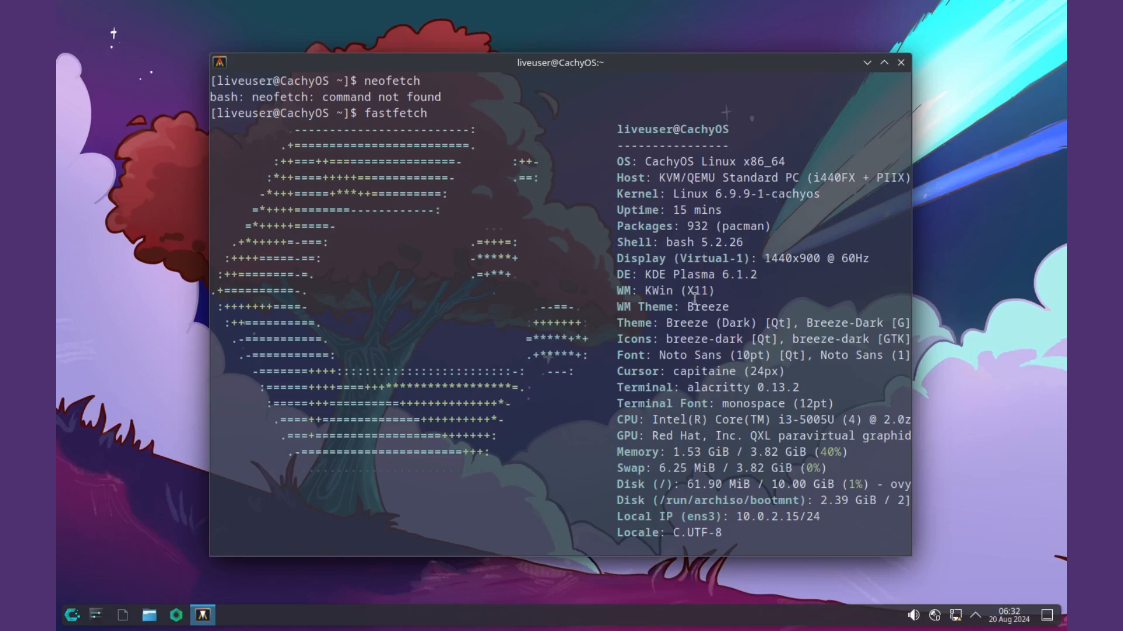
drag(680, 296, 719, 290)
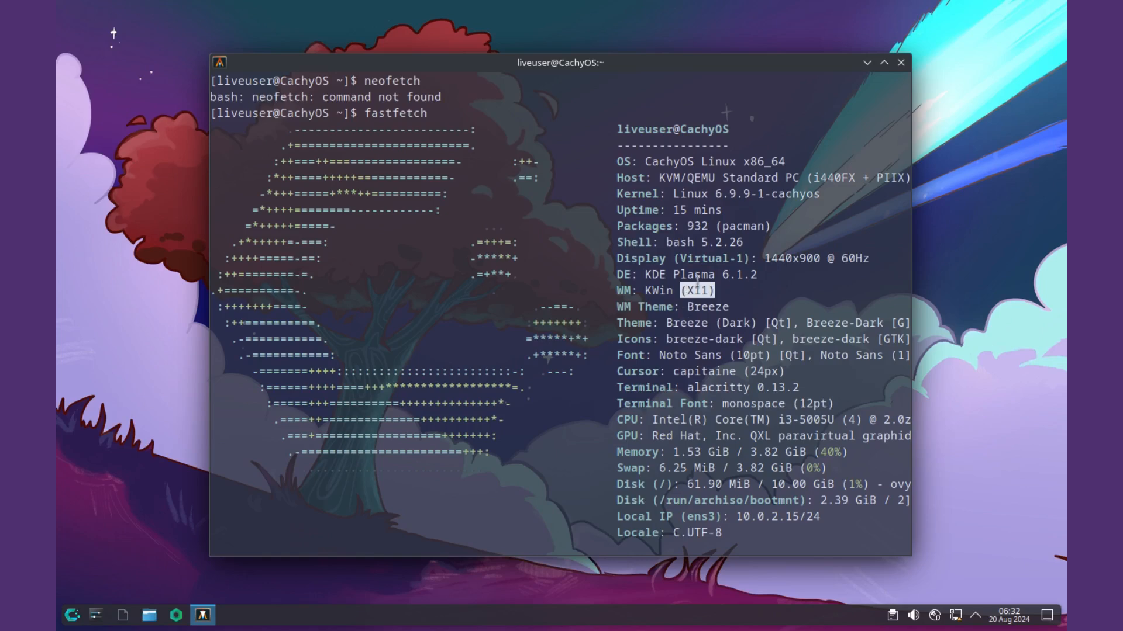
drag(694, 275, 754, 275)
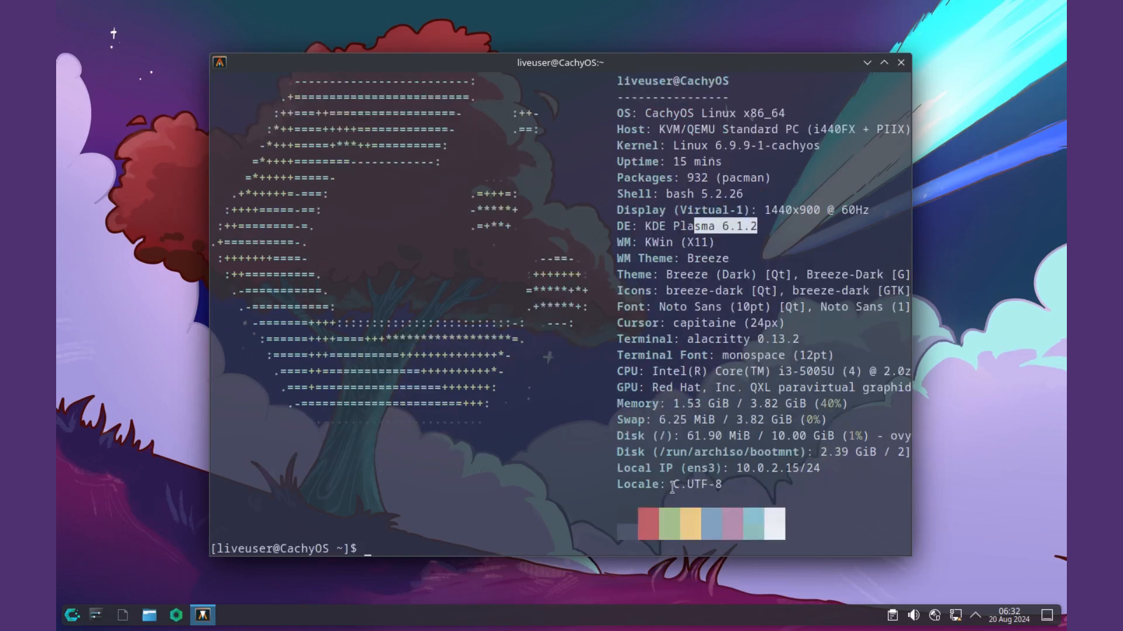
Close the terminal and start the Dolphin file manager from the launcher's System category.
click(900, 62)
click(72, 615)
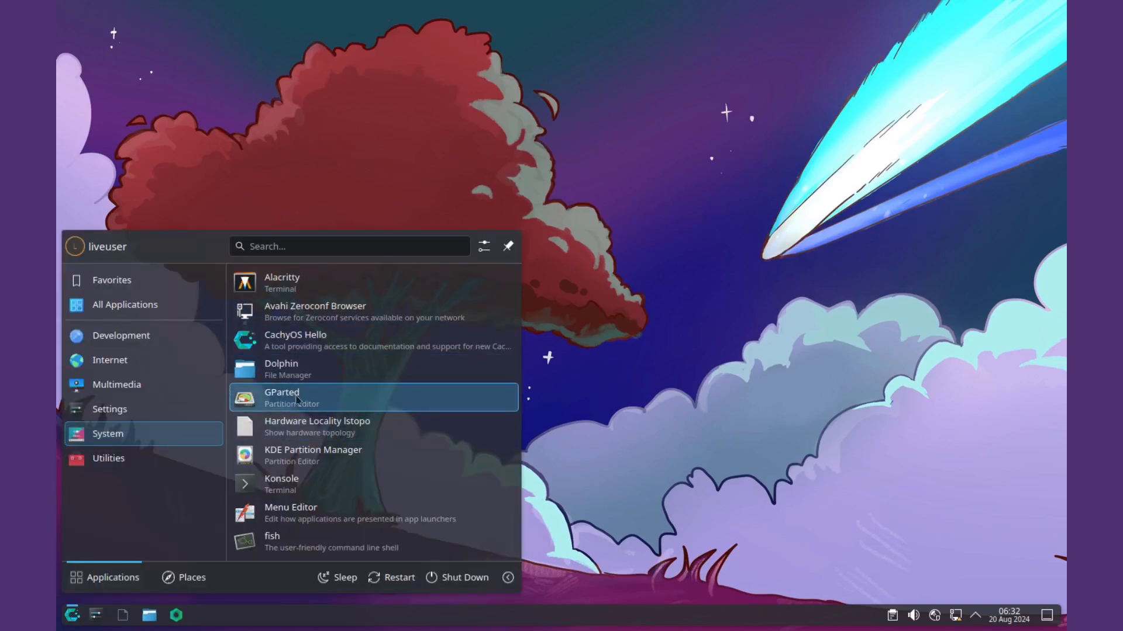
click(323, 359)
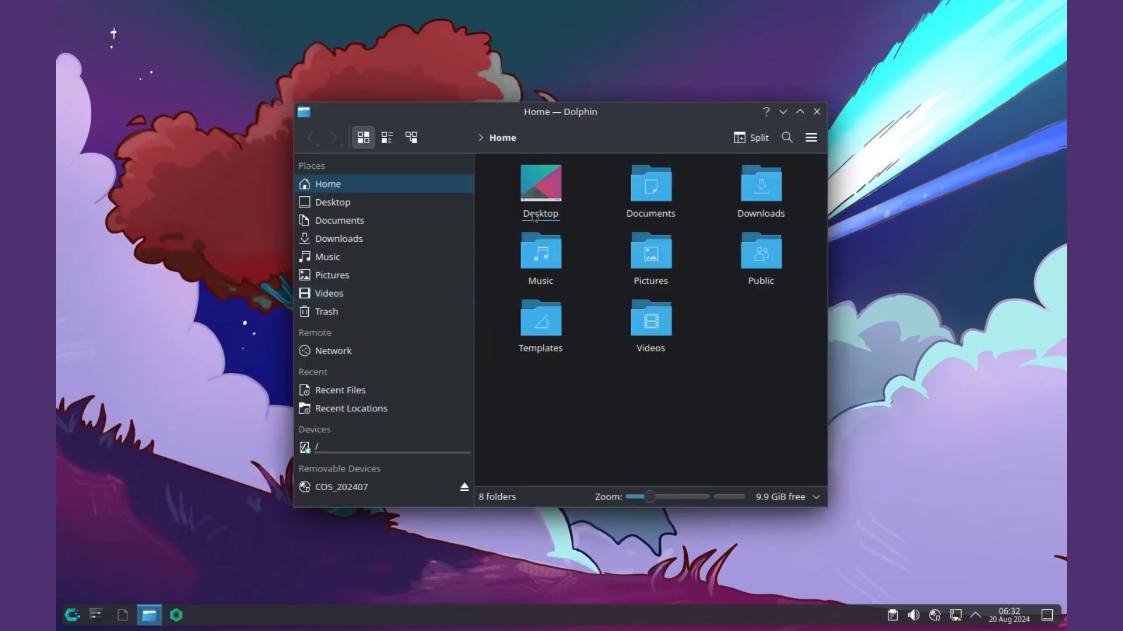
Reposition the Dolphin window and browse the Documents, Downloads and Pictures folders.
drag(582, 121, 555, 138)
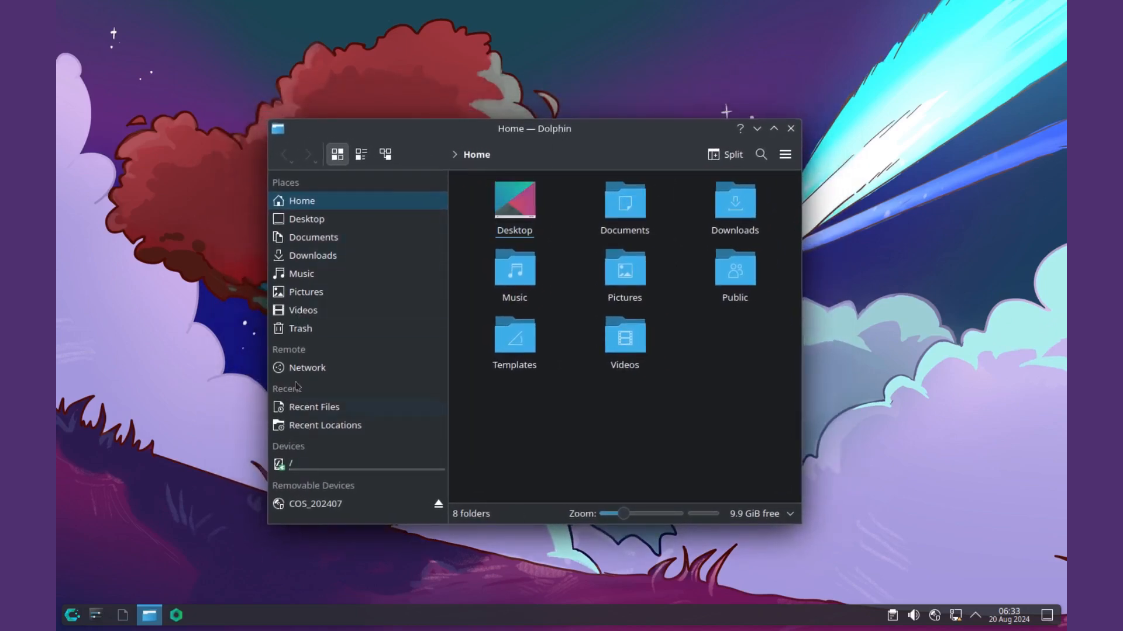
click(319, 238)
click(321, 263)
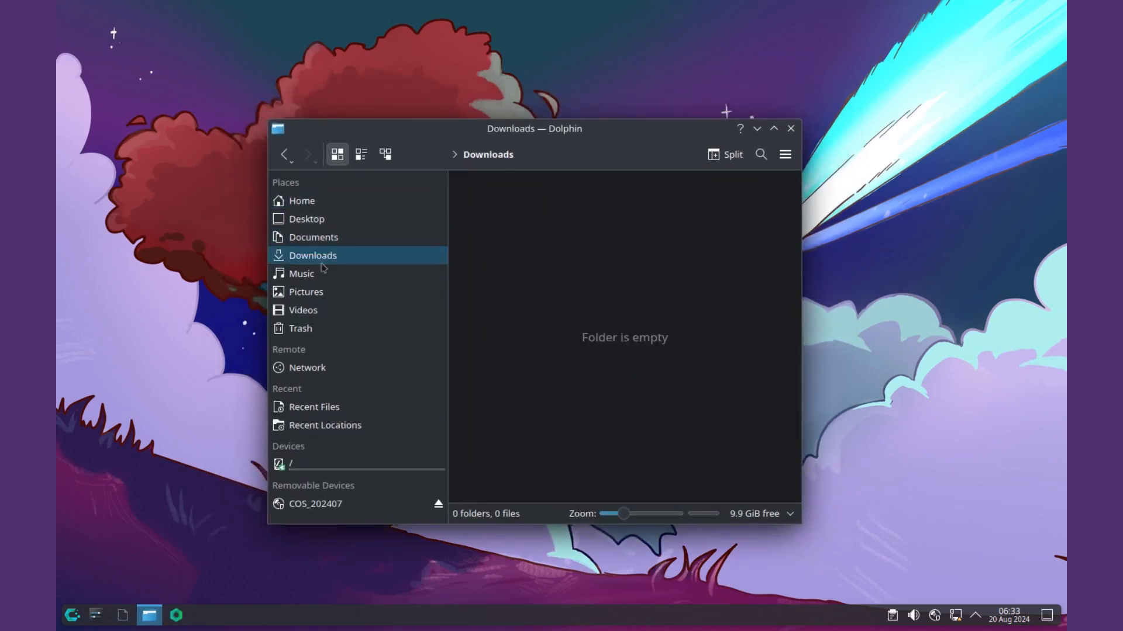
click(312, 290)
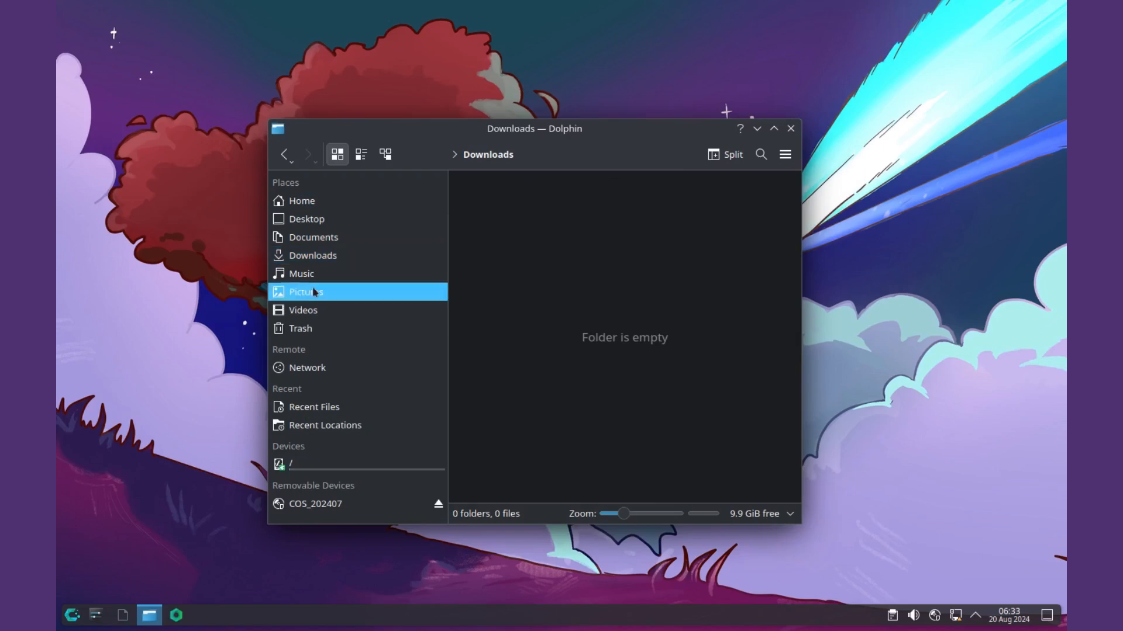
Review Dolphin's extra actions and help options, view its About information, and close the file manager.
click(785, 154)
mouse_move(836, 454)
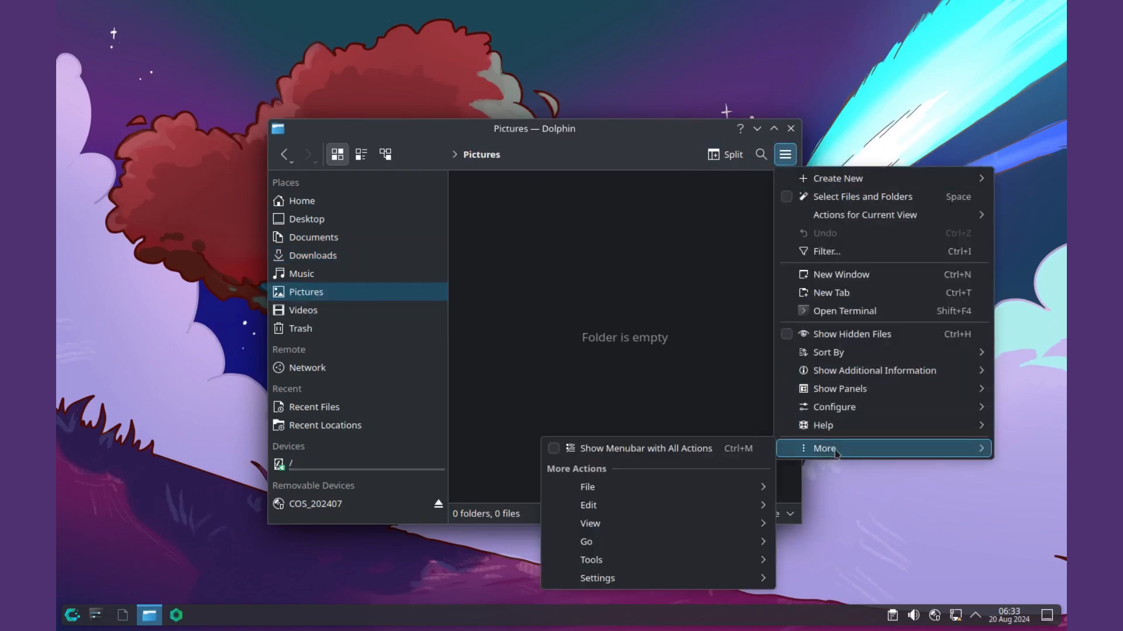
mouse_move(858, 427)
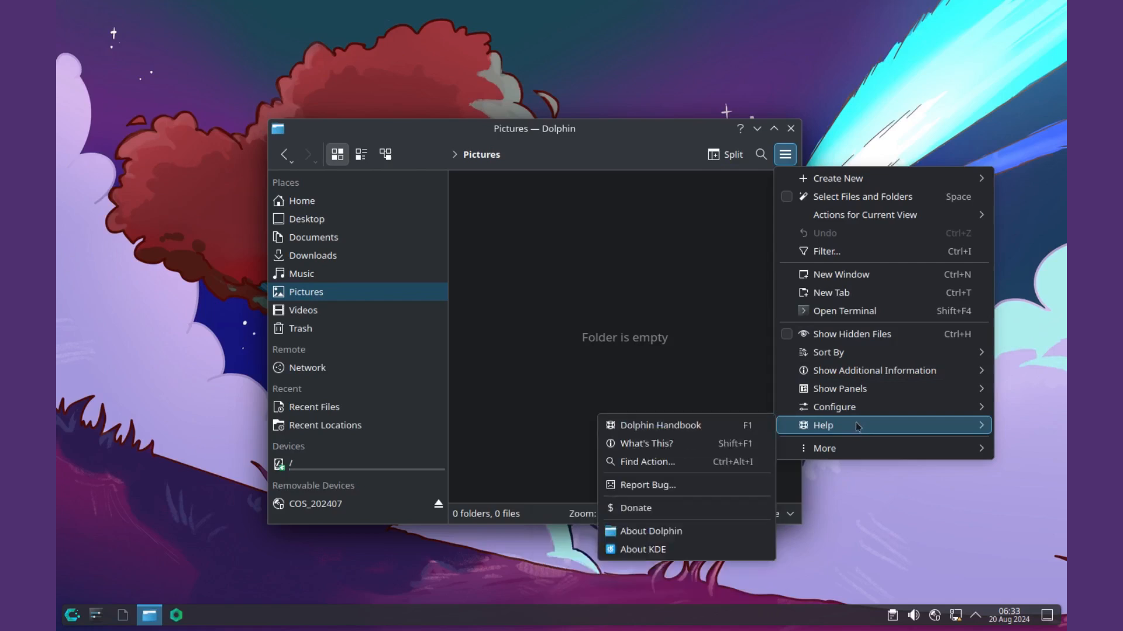
click(660, 533)
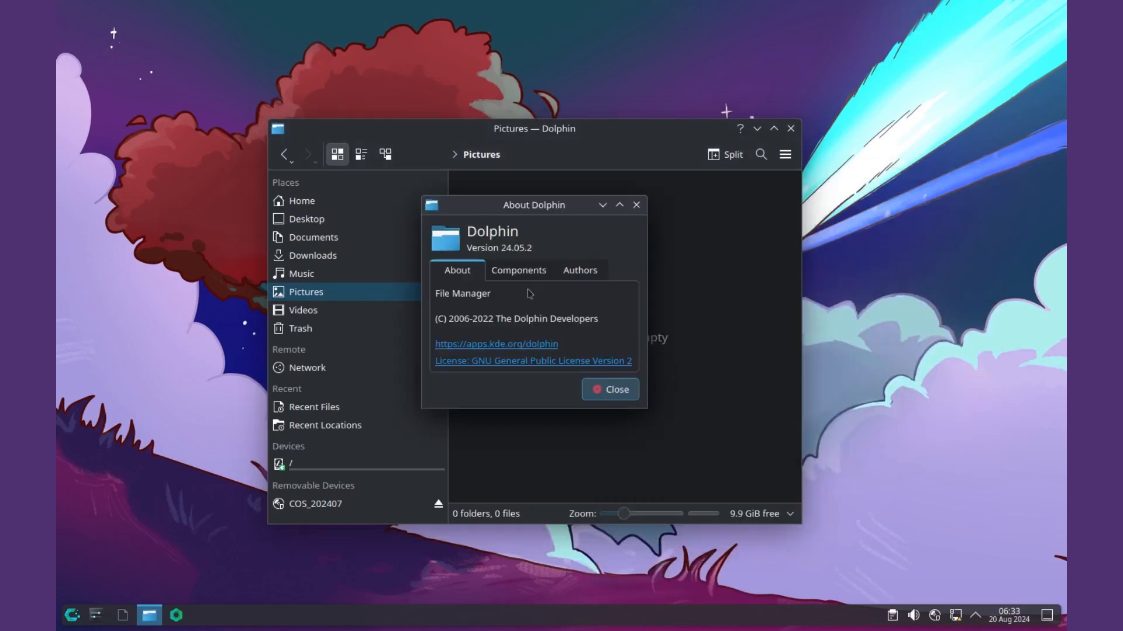
click(636, 205)
click(790, 128)
Start fish from the launcher's System category, enlarge its window, highlight the shell version in the system information, and close it.
key(super)
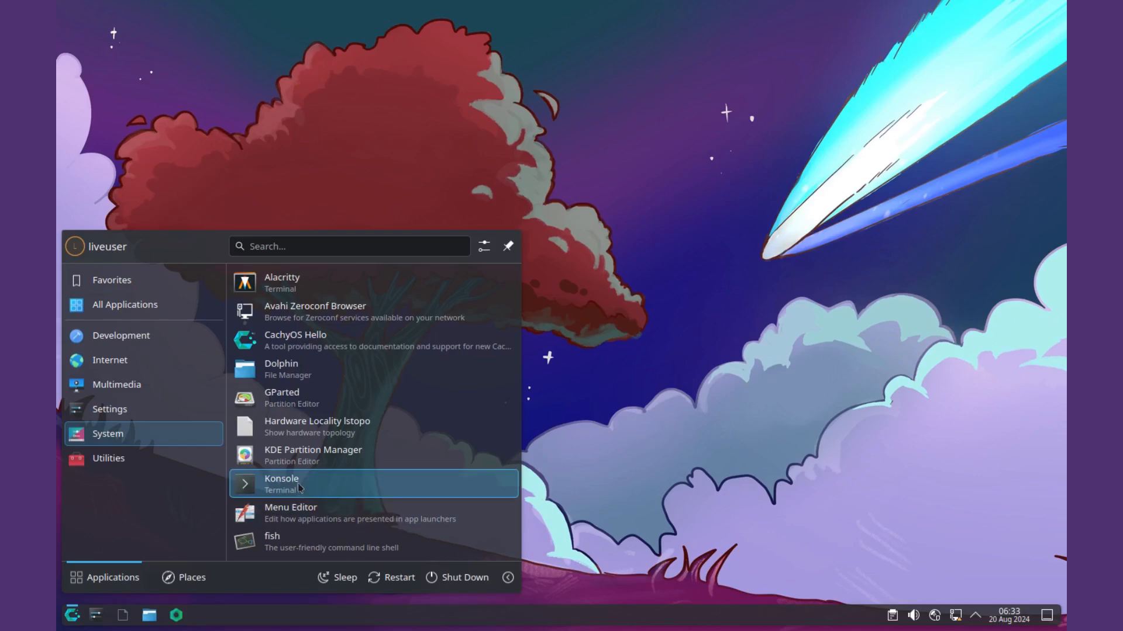
click(308, 548)
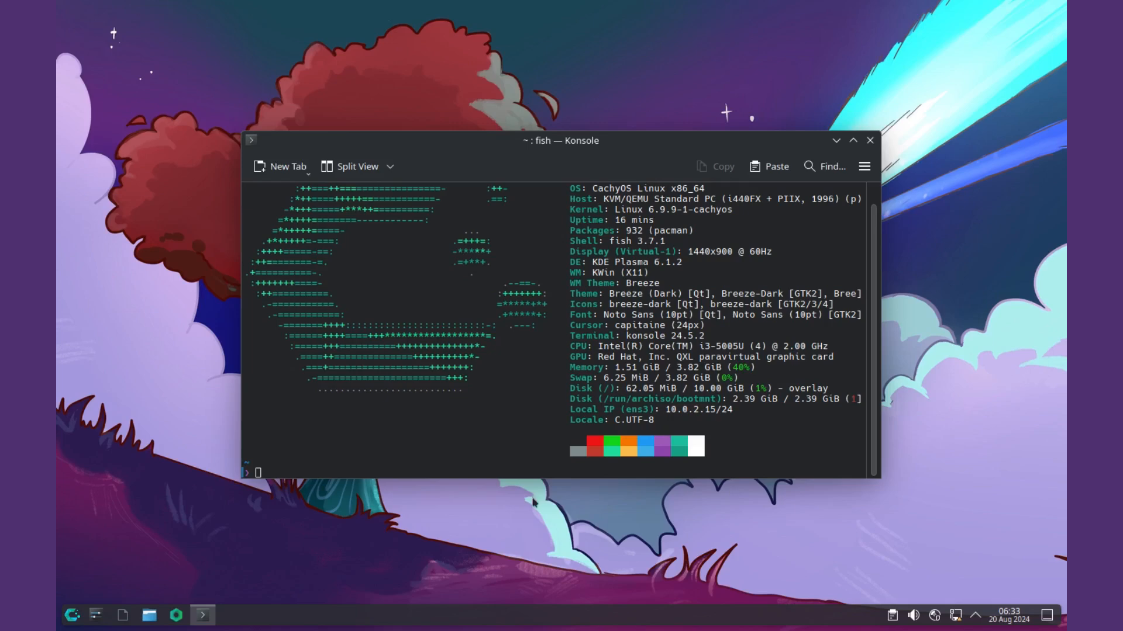
drag(523, 478, 537, 528)
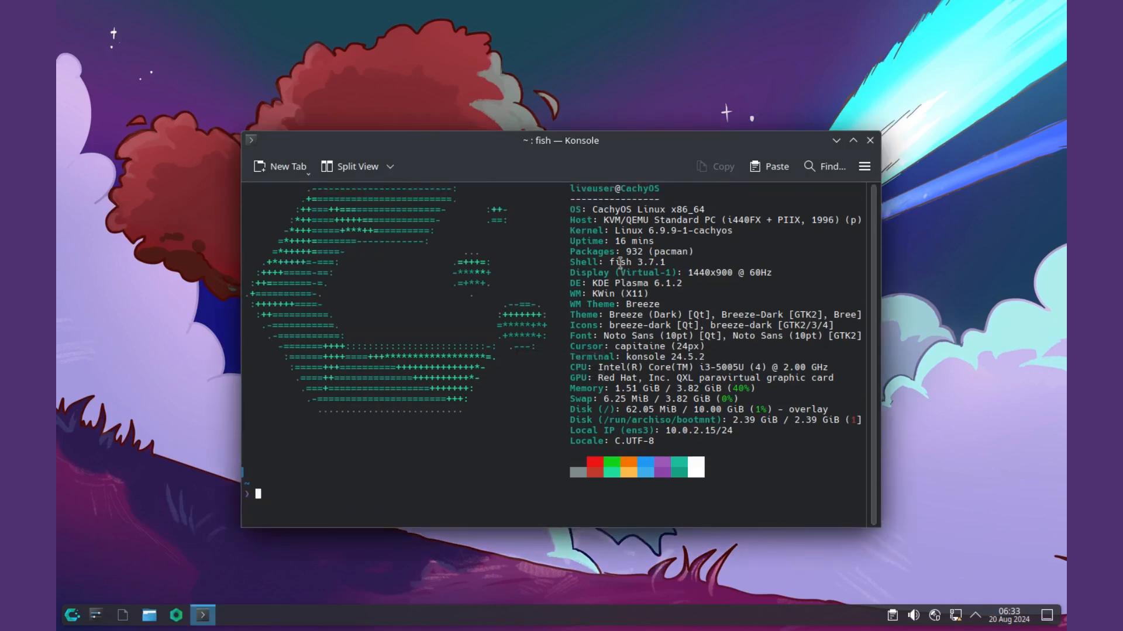
drag(610, 262, 667, 262)
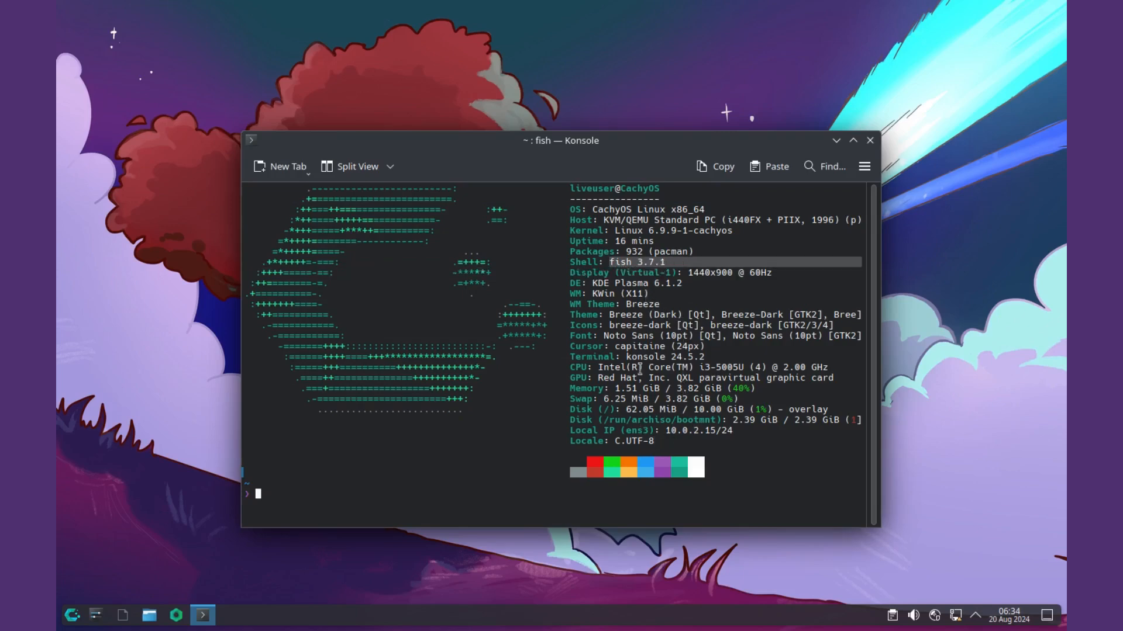
click(870, 140)
Start Konsole from the launcher's System category, run fastfetch in its bash shell, and close the terminal.
key(super)
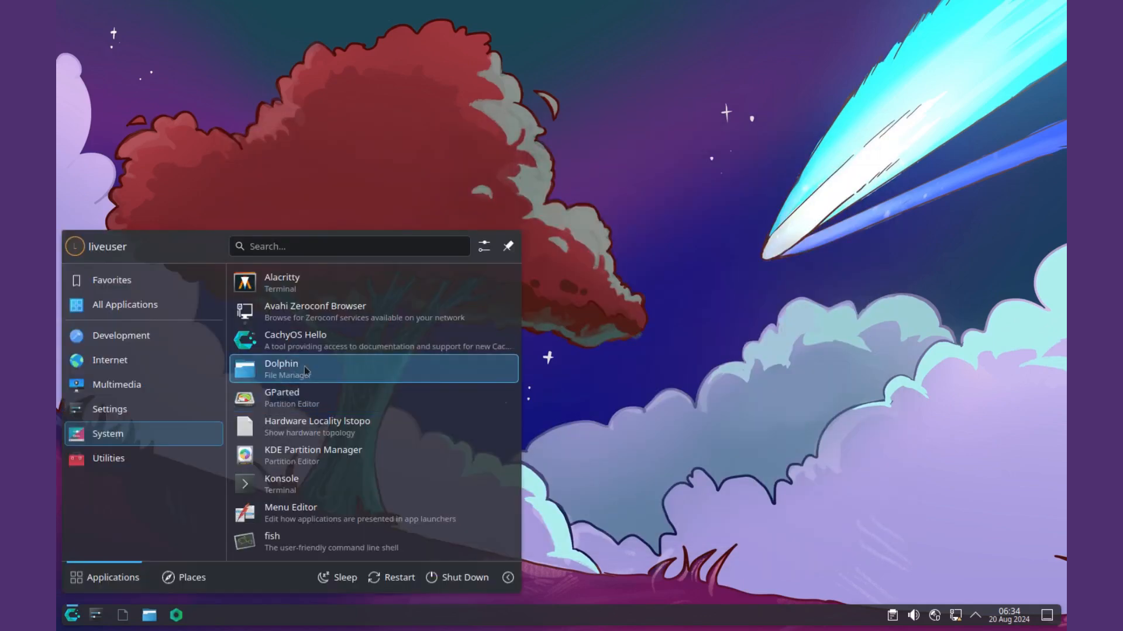
click(287, 490)
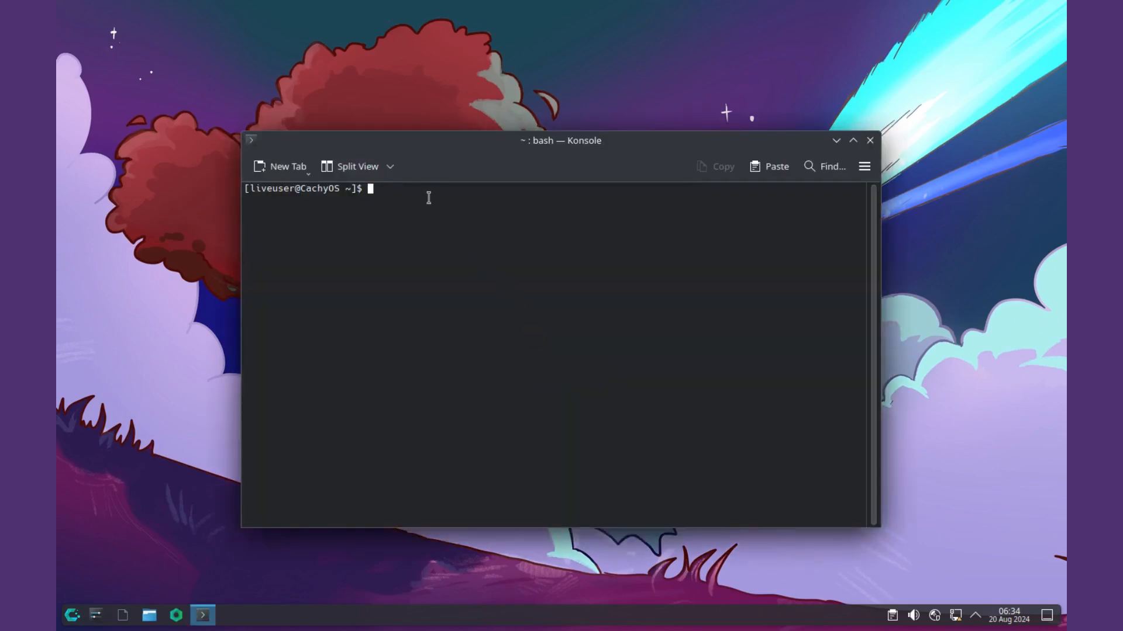
text(fastfetch)
key(Return)
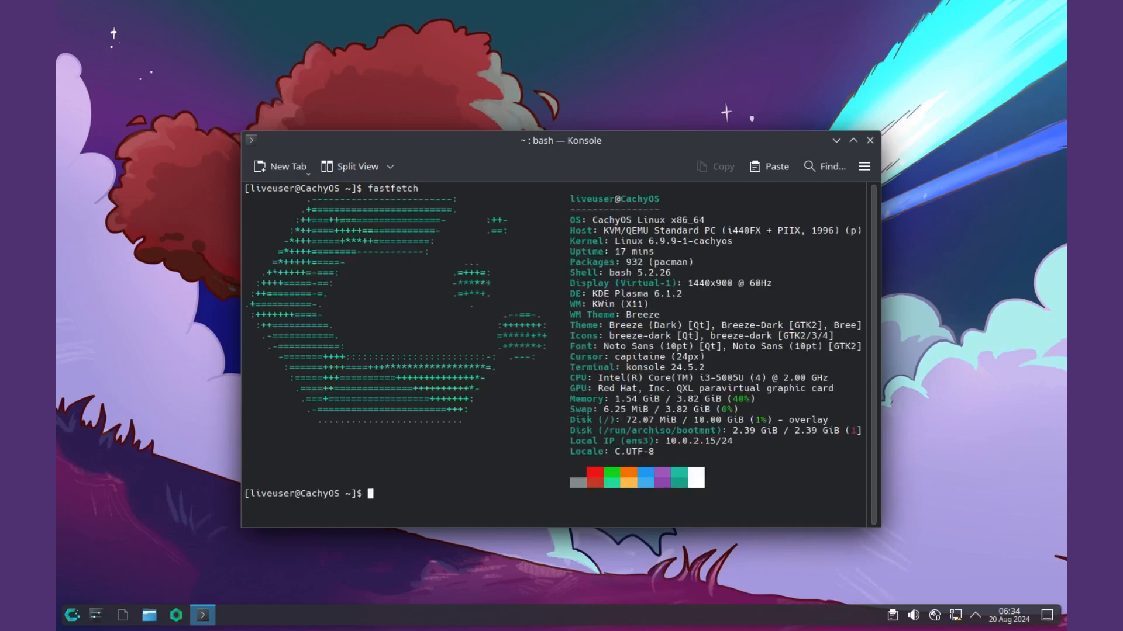
click(871, 141)
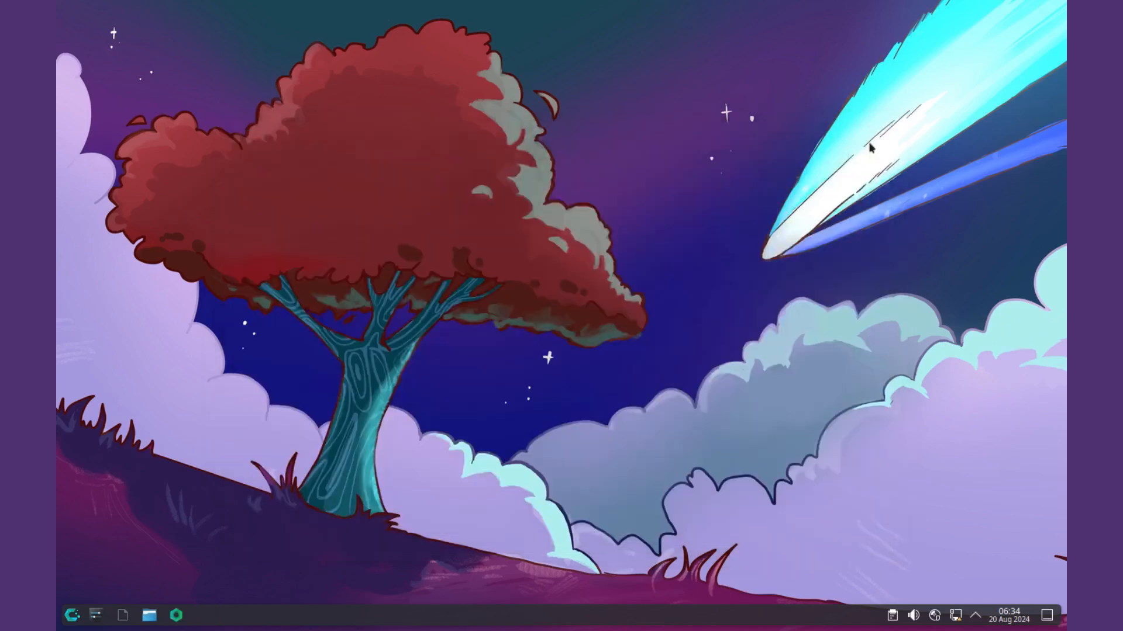
Start GParted from the launcher's System category, view its About information, and close the partition editor.
click(72, 615)
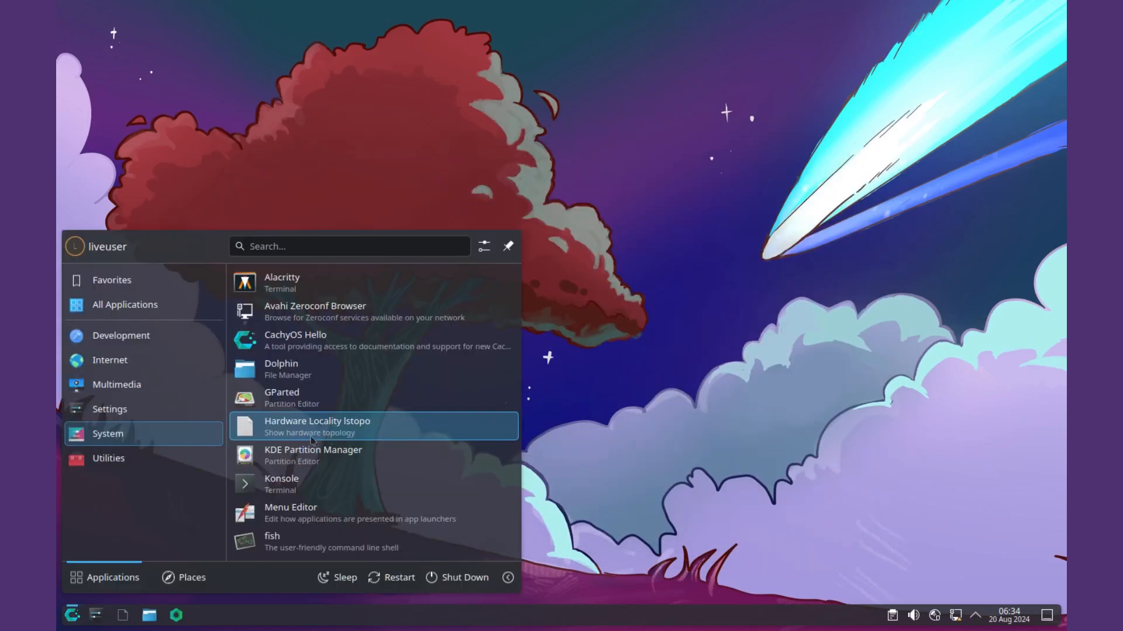
click(307, 400)
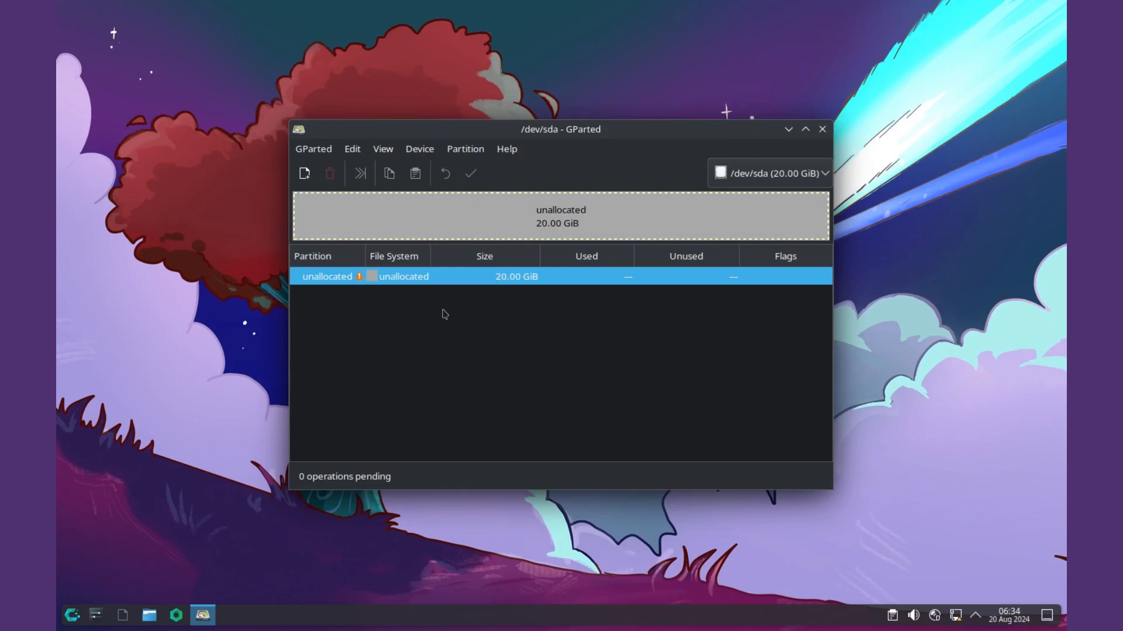
click(509, 153)
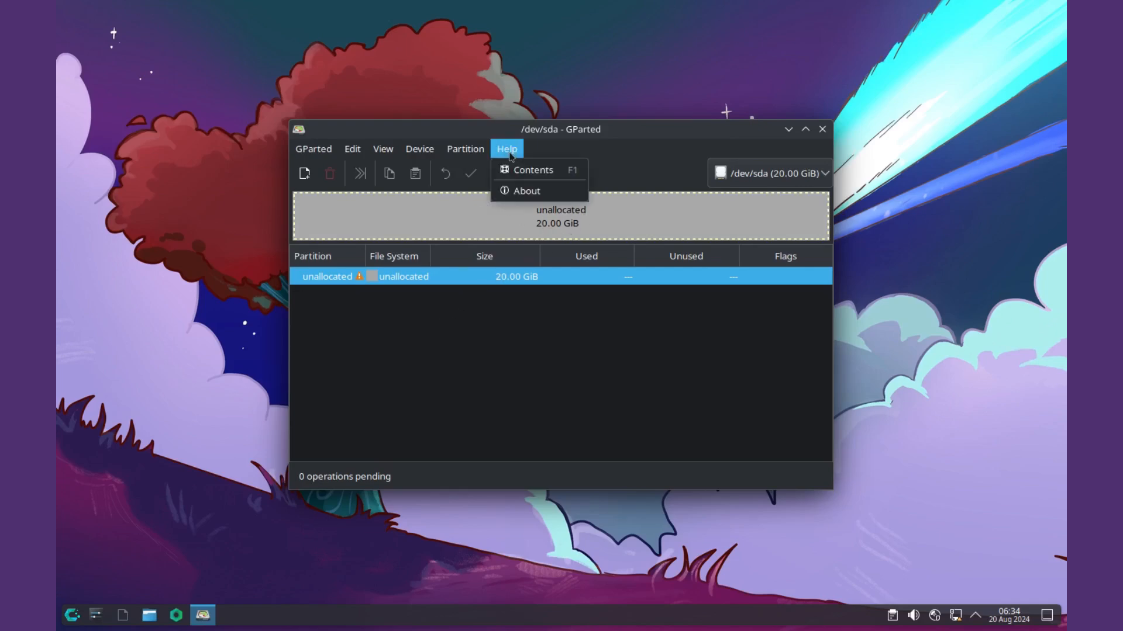
click(524, 192)
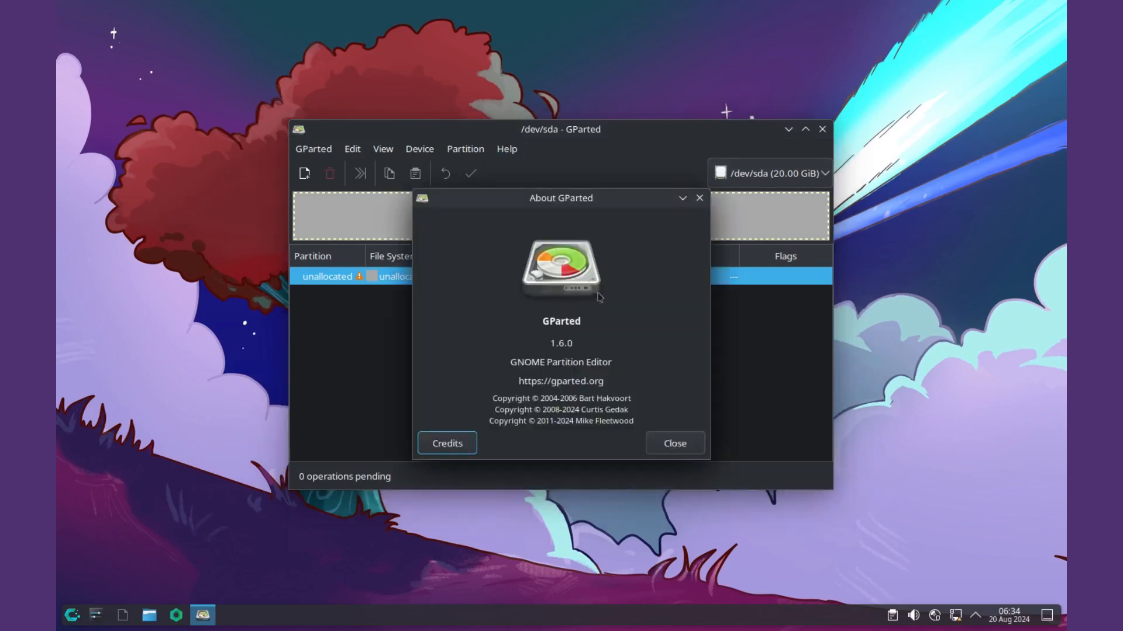
click(699, 198)
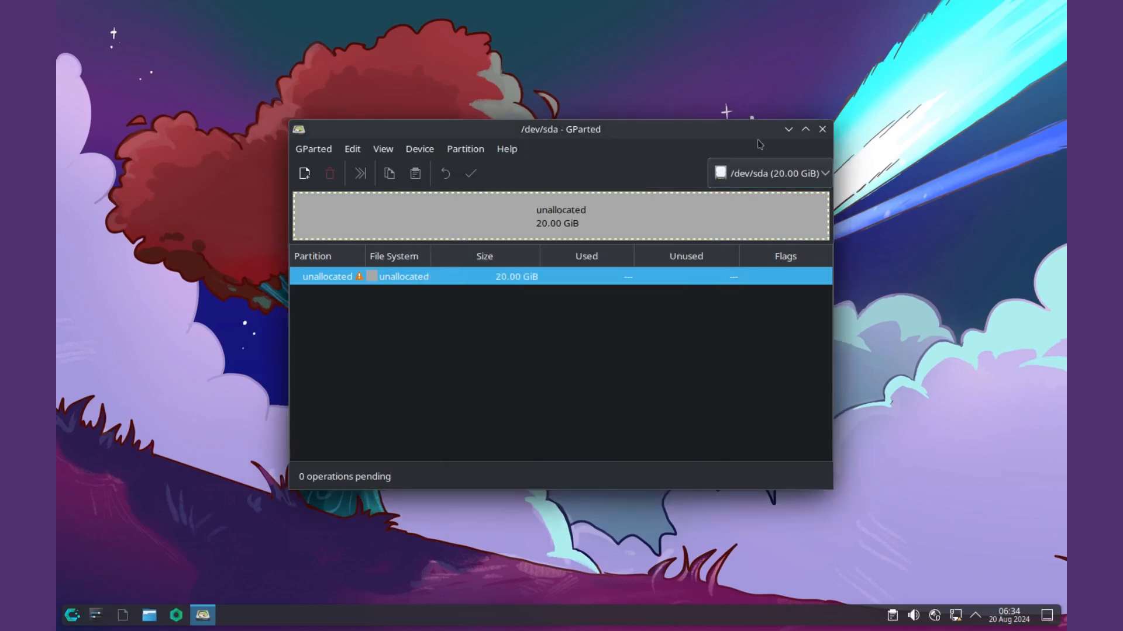
click(825, 130)
Start VLC media player from the launcher's Multimedia category and accept its privacy policy with metadata network access allowed.
click(72, 615)
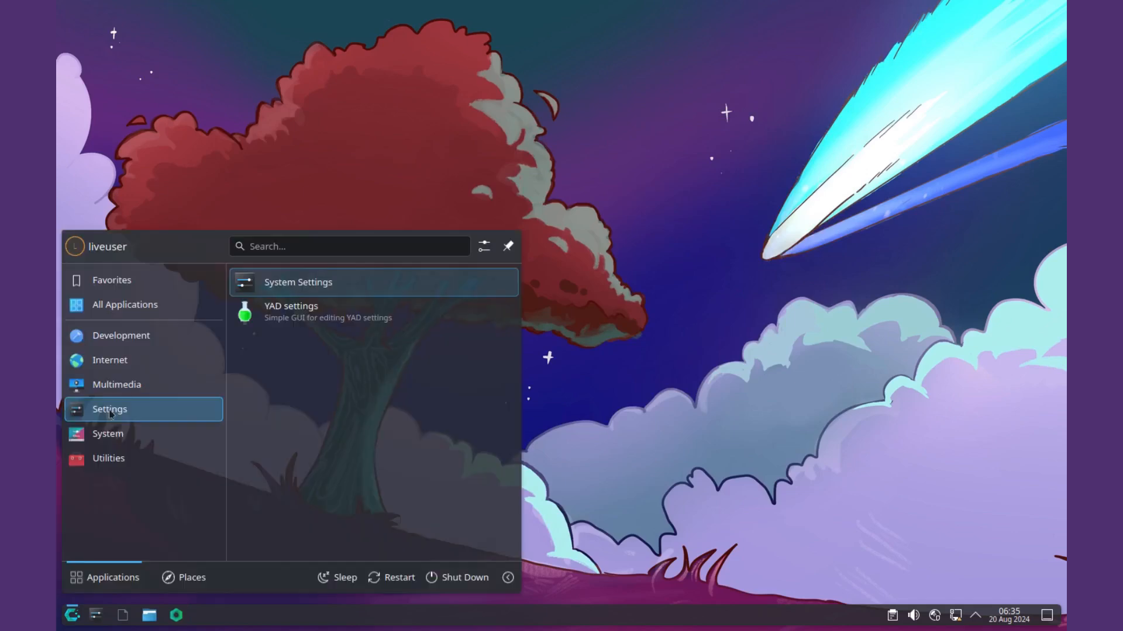
mouse_move(123, 390)
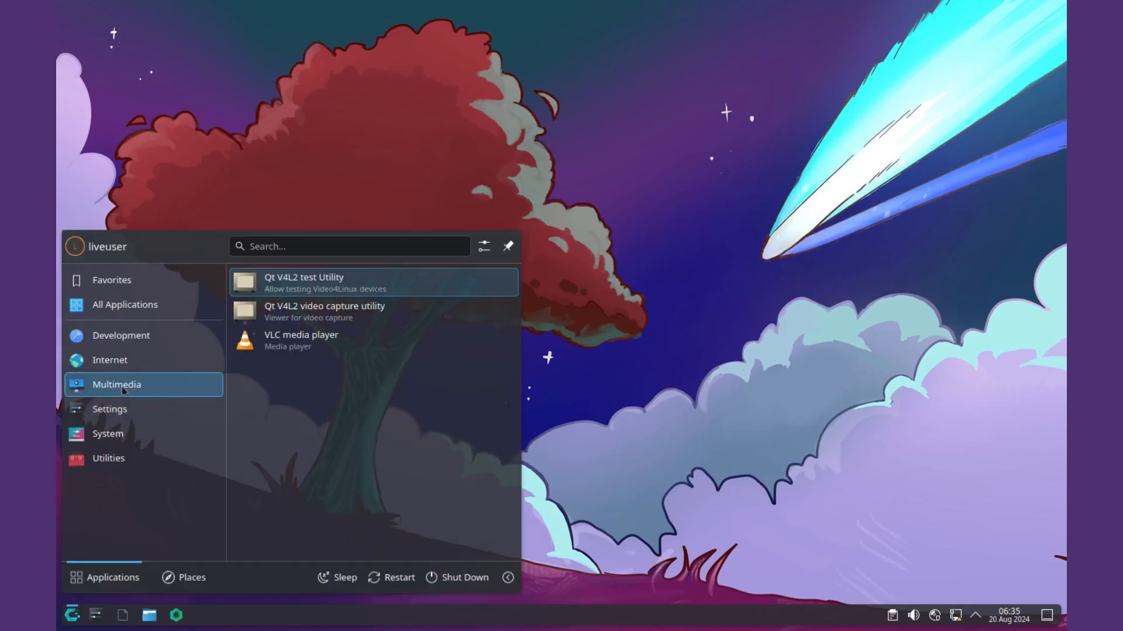
click(270, 342)
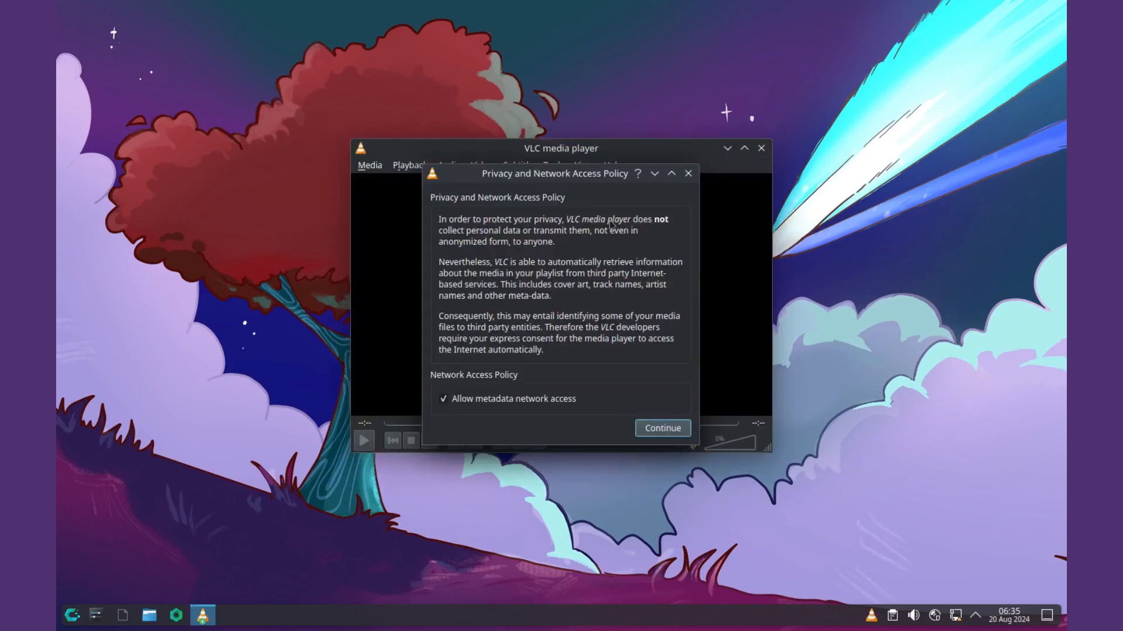
click(655, 434)
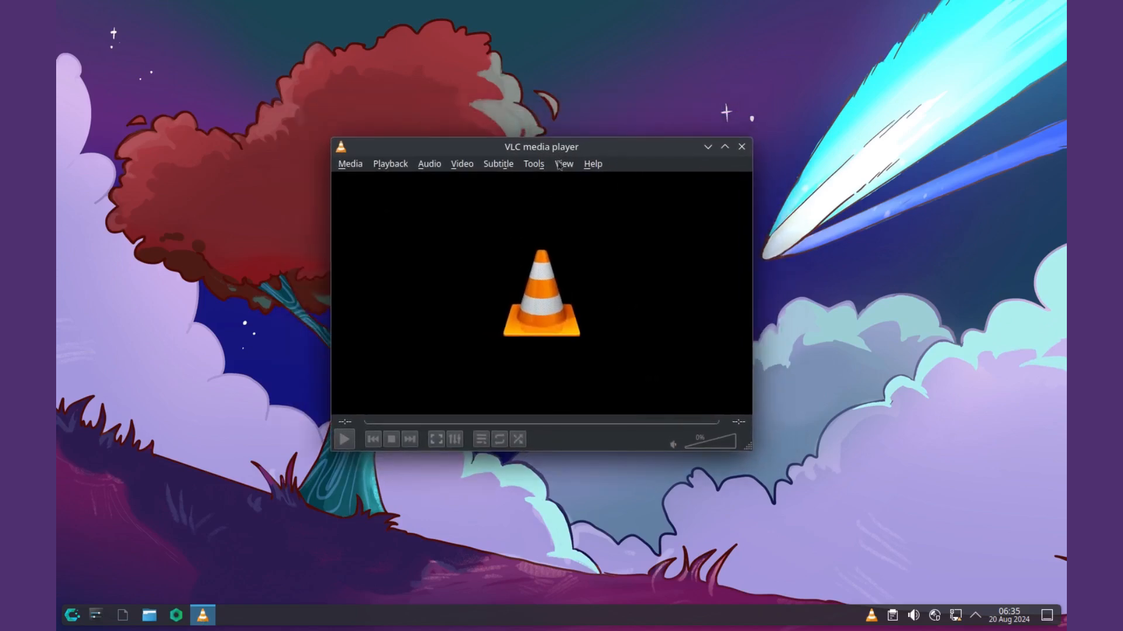
View the About information of VLC media player, then close both the information window and the player.
click(593, 168)
click(618, 204)
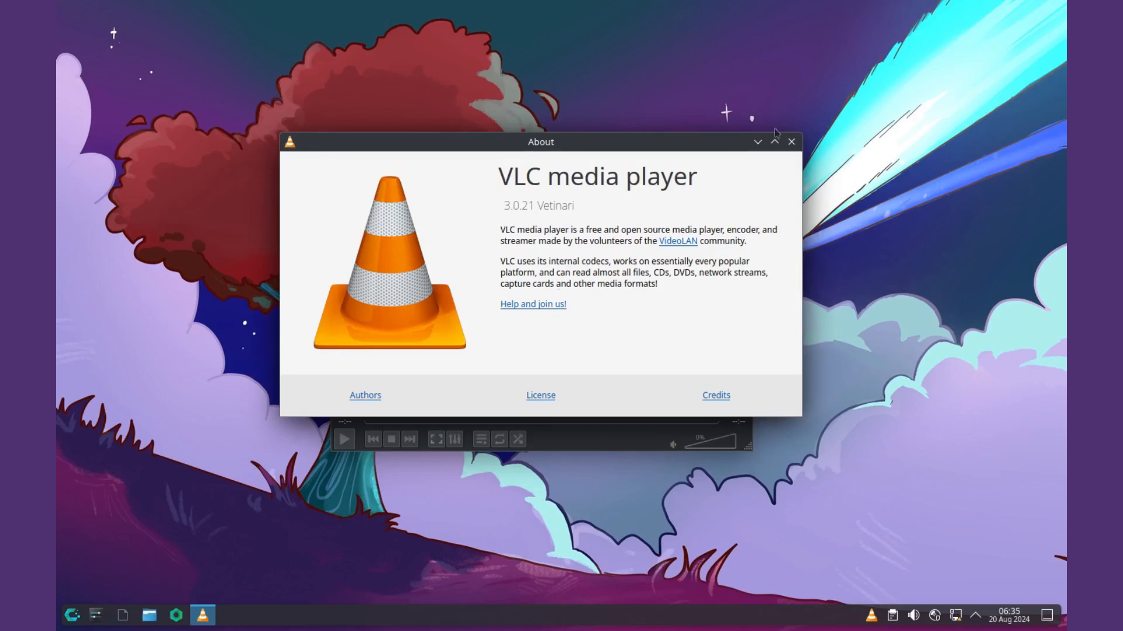
click(791, 142)
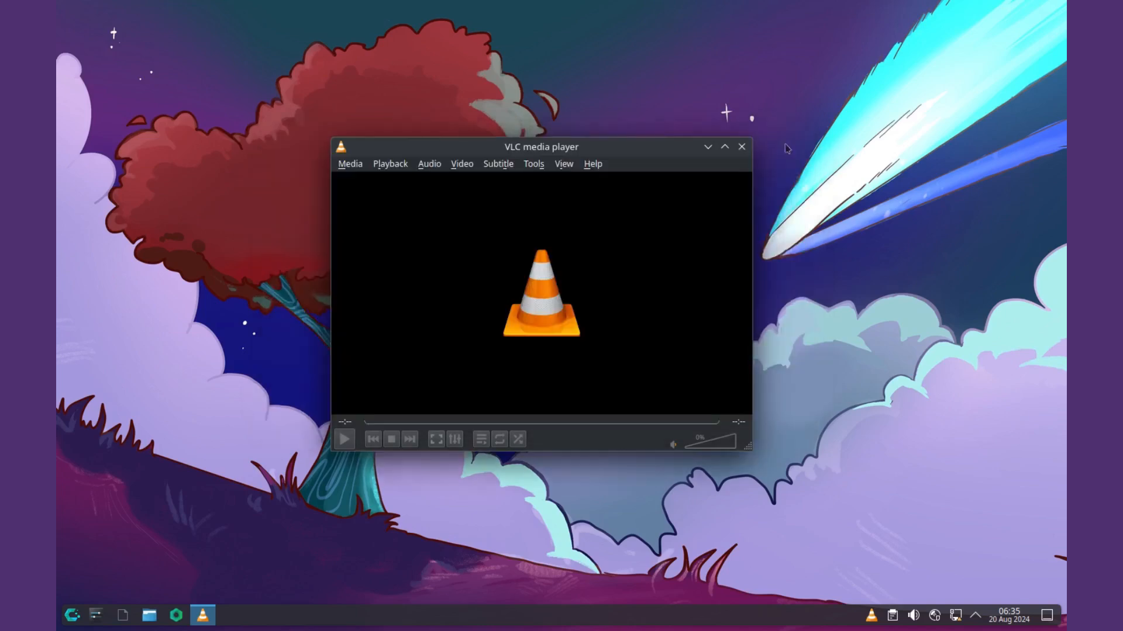
click(745, 149)
Browse the launcher's Development, All Applications and Favorites categories.
click(72, 615)
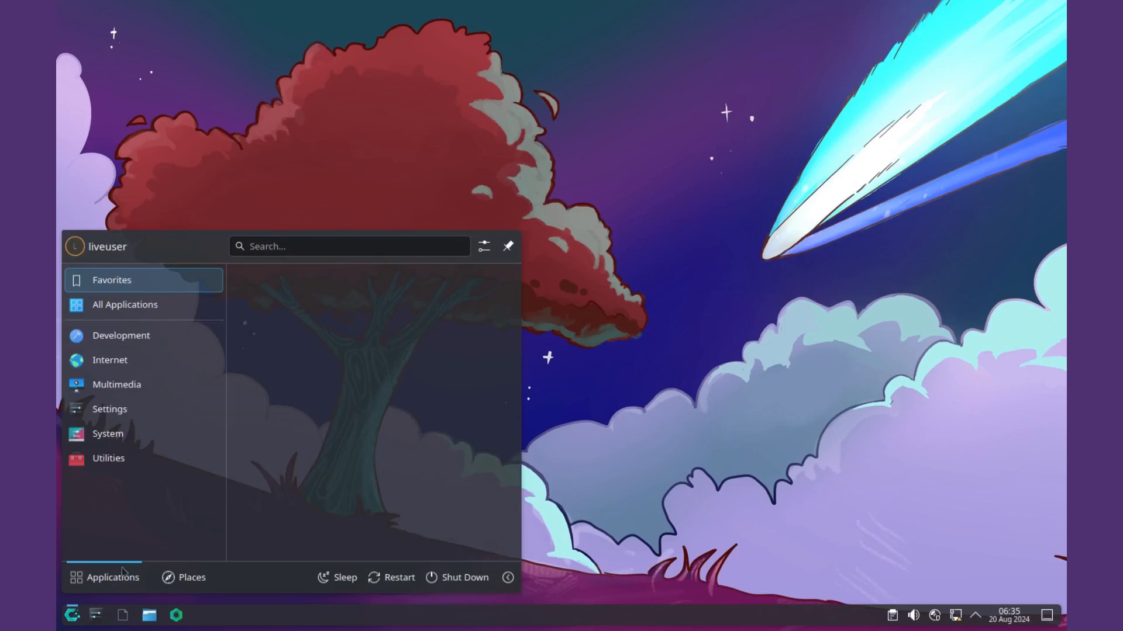
mouse_move(128, 341)
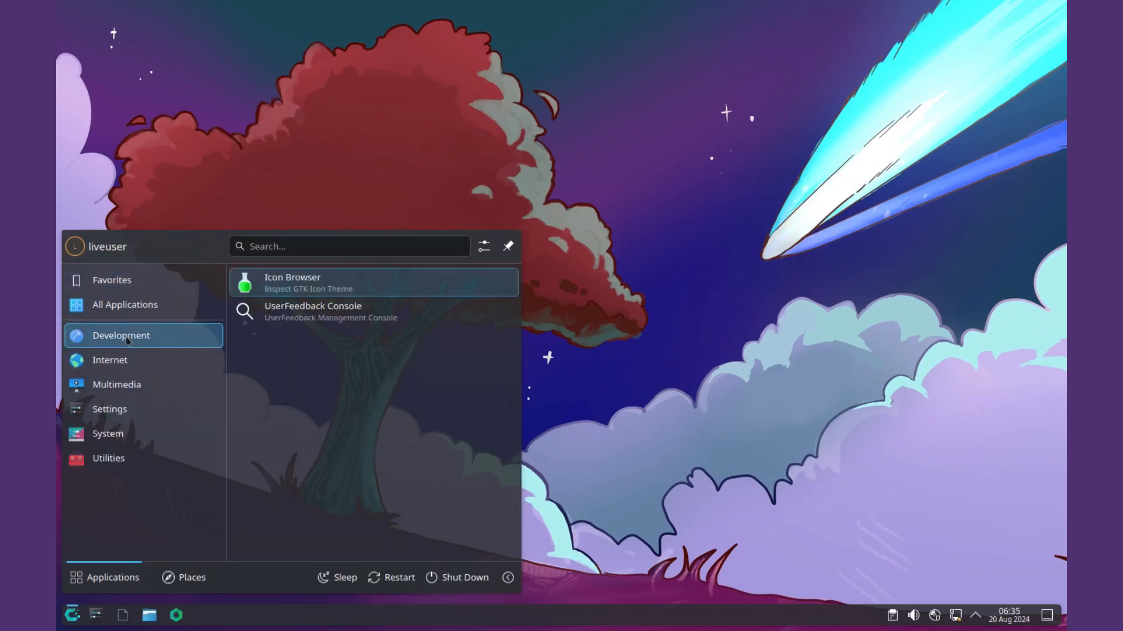
mouse_move(146, 310)
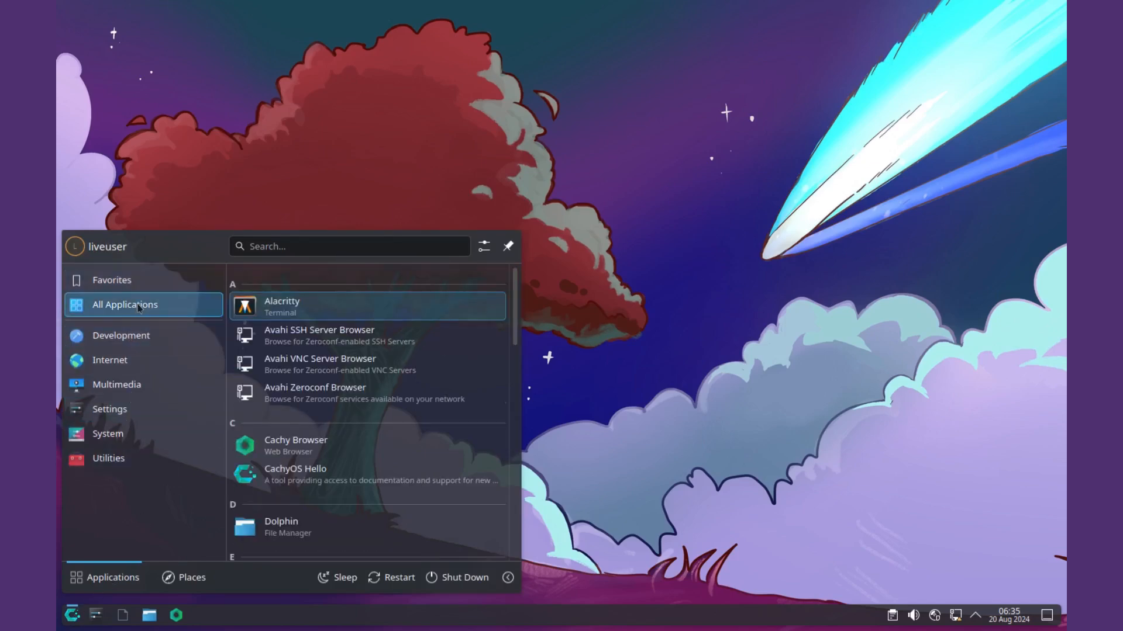
mouse_move(129, 288)
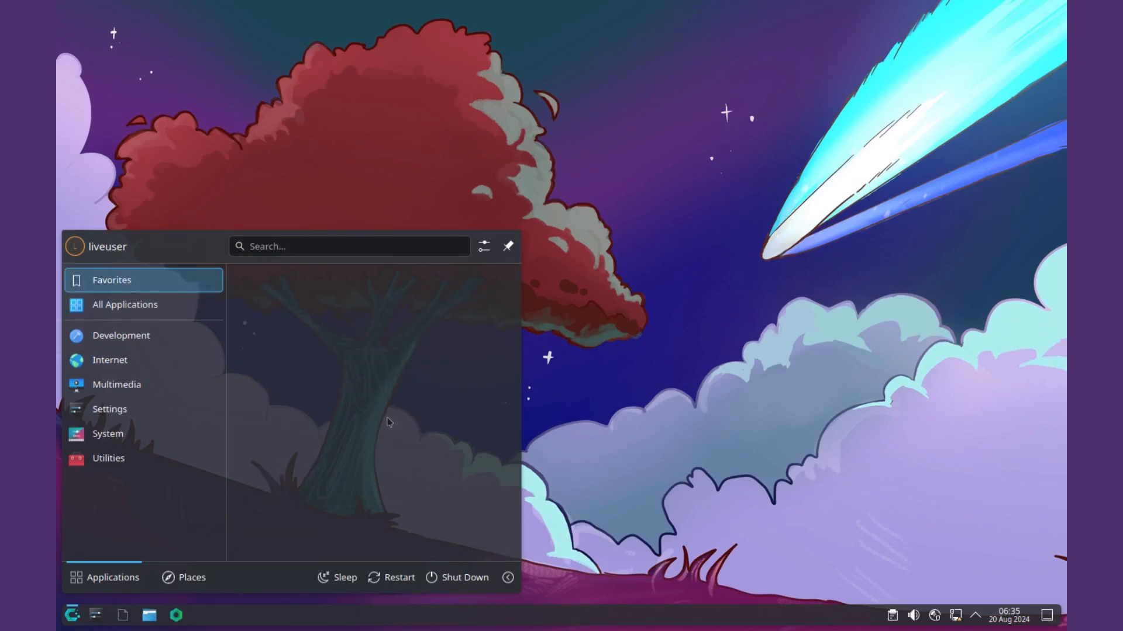
Look through the Disks & Cameras and Wallpaper pages of System Settings and close the settings.
click(353, 246)
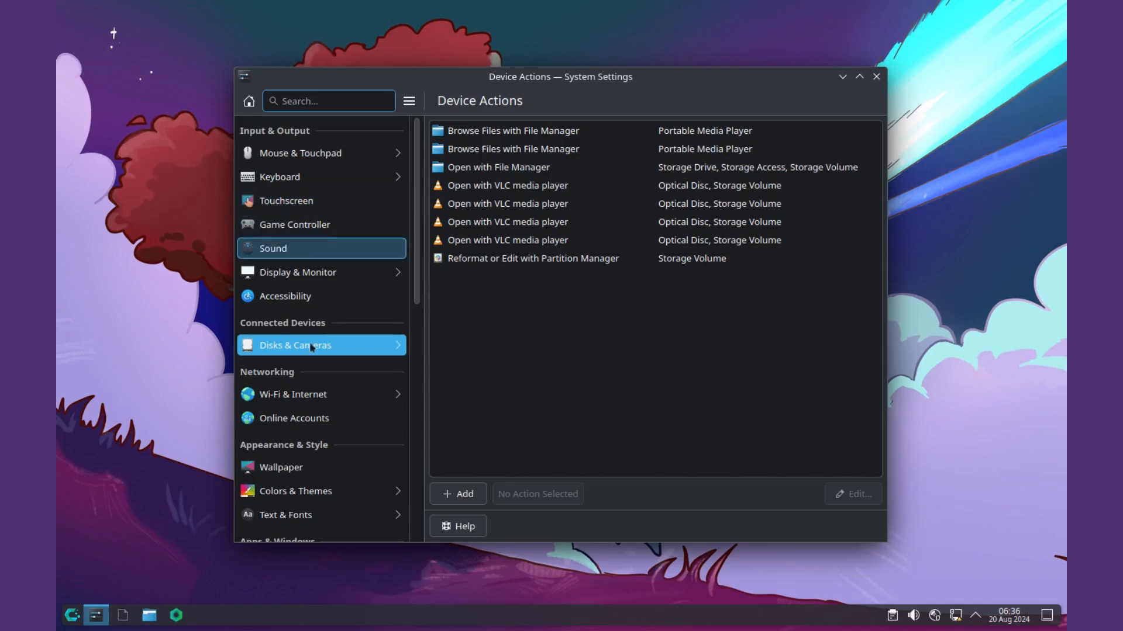
scroll(295, 462, down, 3)
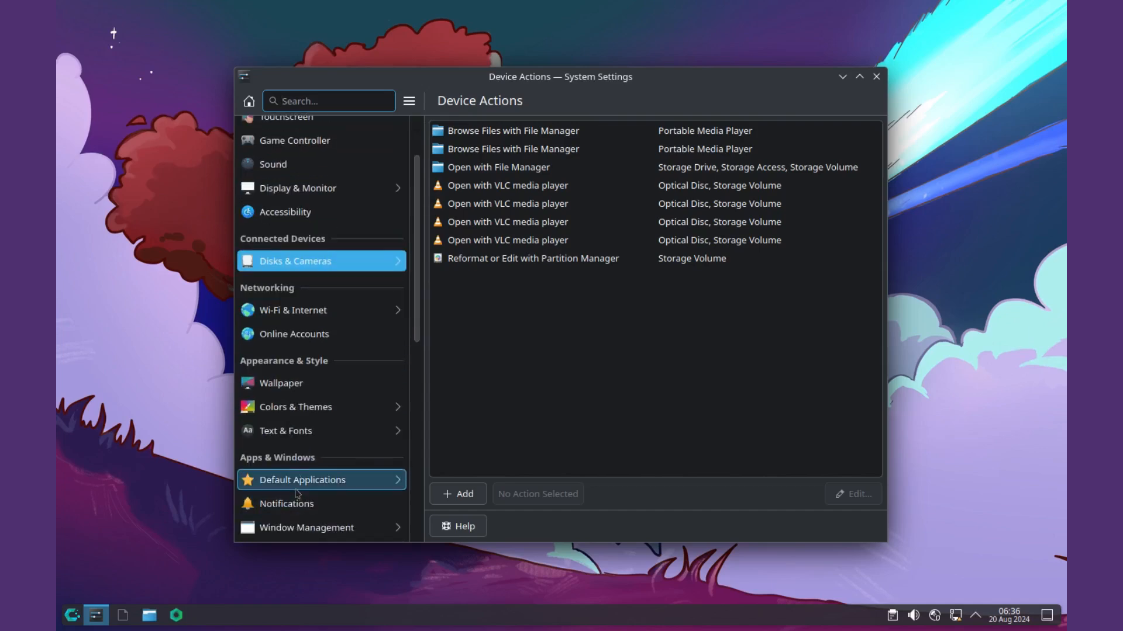
click(304, 392)
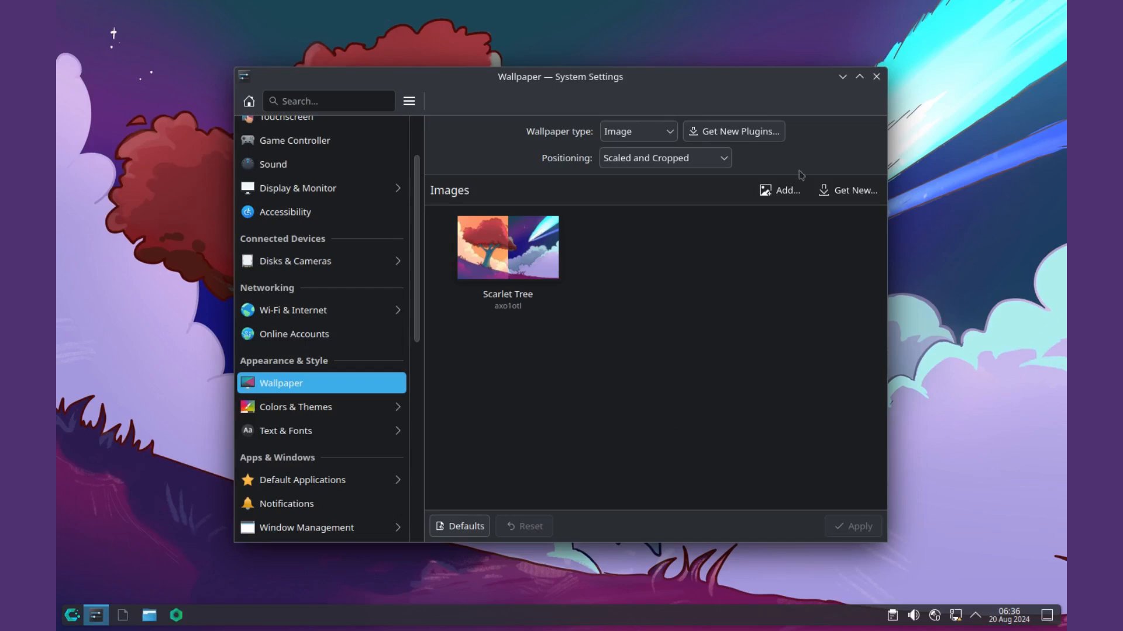
click(876, 77)
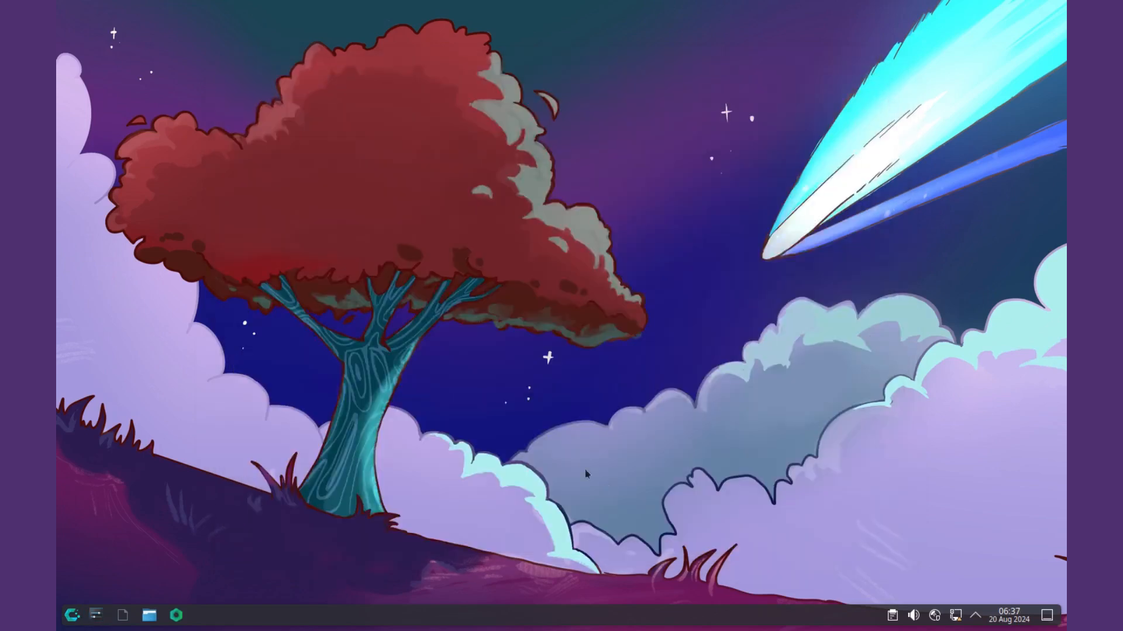
Check the options available for the taskbar, dismiss them, and reopen the application launcher.
right_click(415, 623)
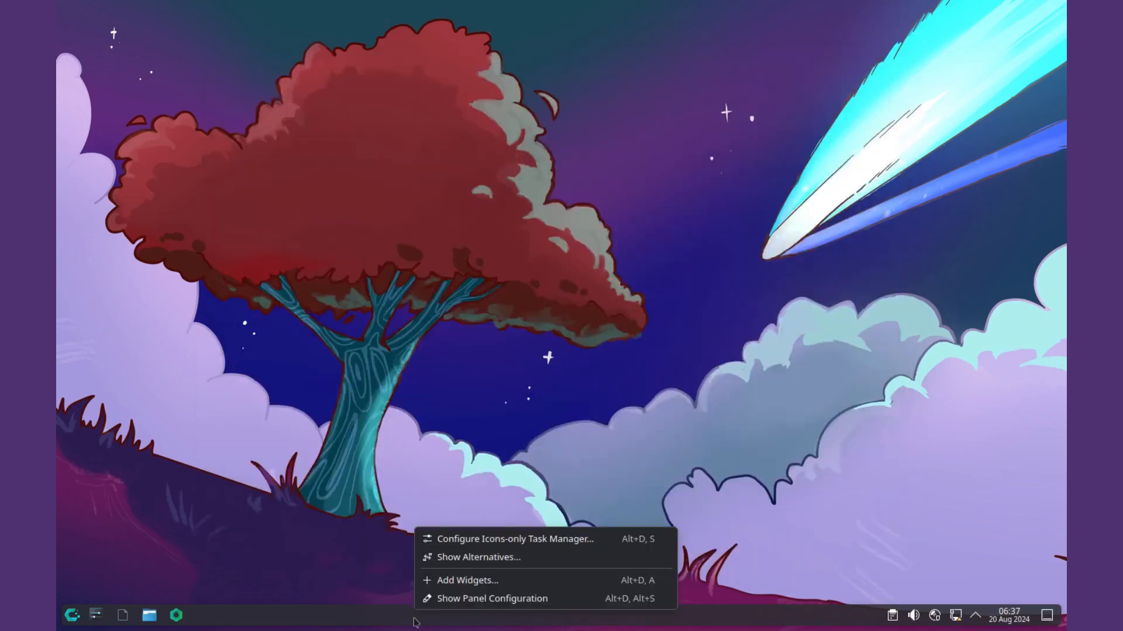
click(295, 523)
click(72, 616)
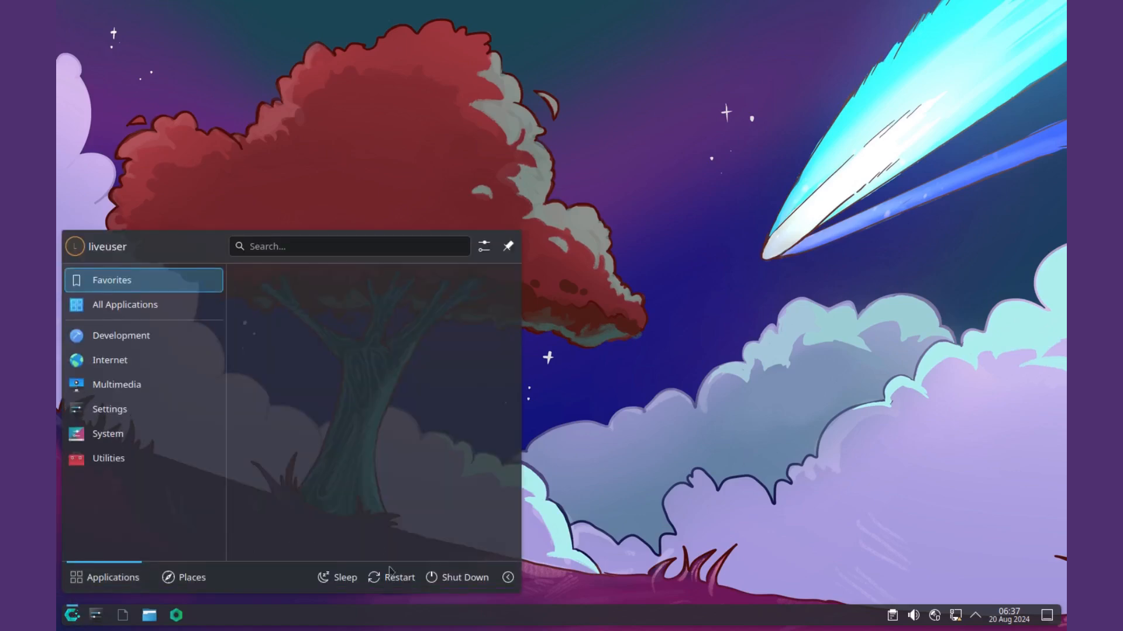
Dismiss the launcher, launch the CachyOS installer from the welcome window, and minimize that window while moving the install log aside.
click(663, 307)
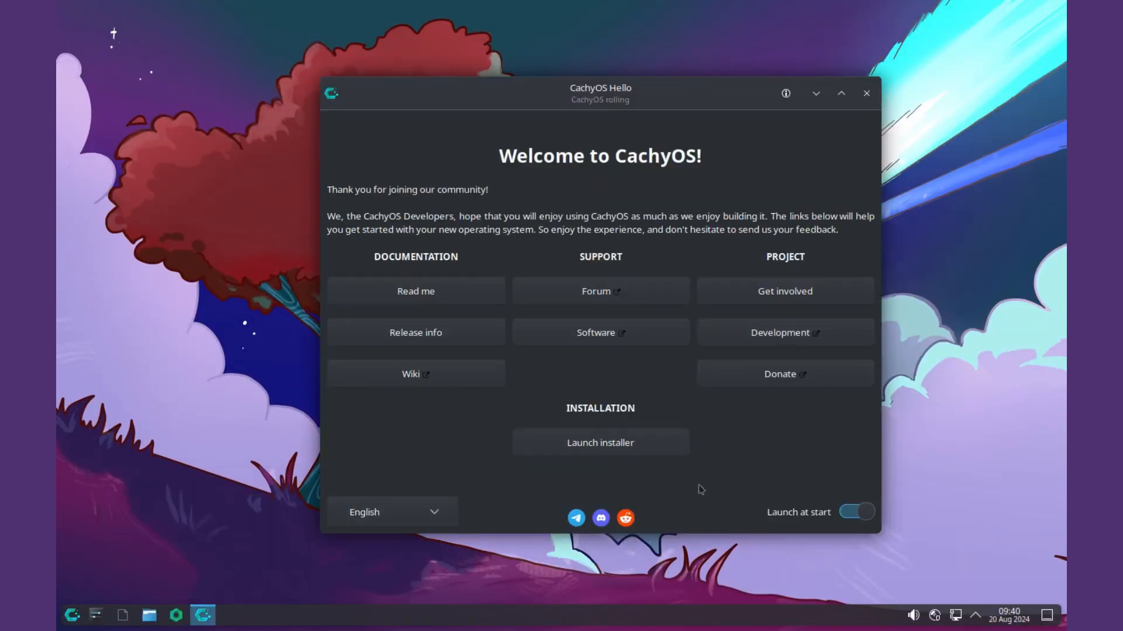
click(637, 450)
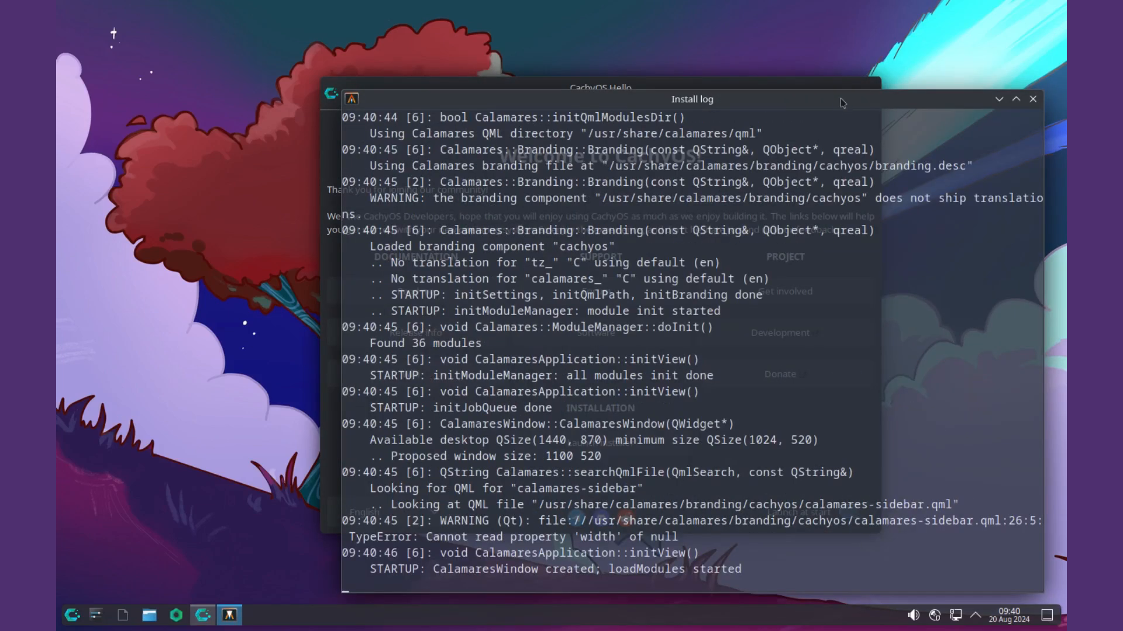
drag(830, 102, 633, 109)
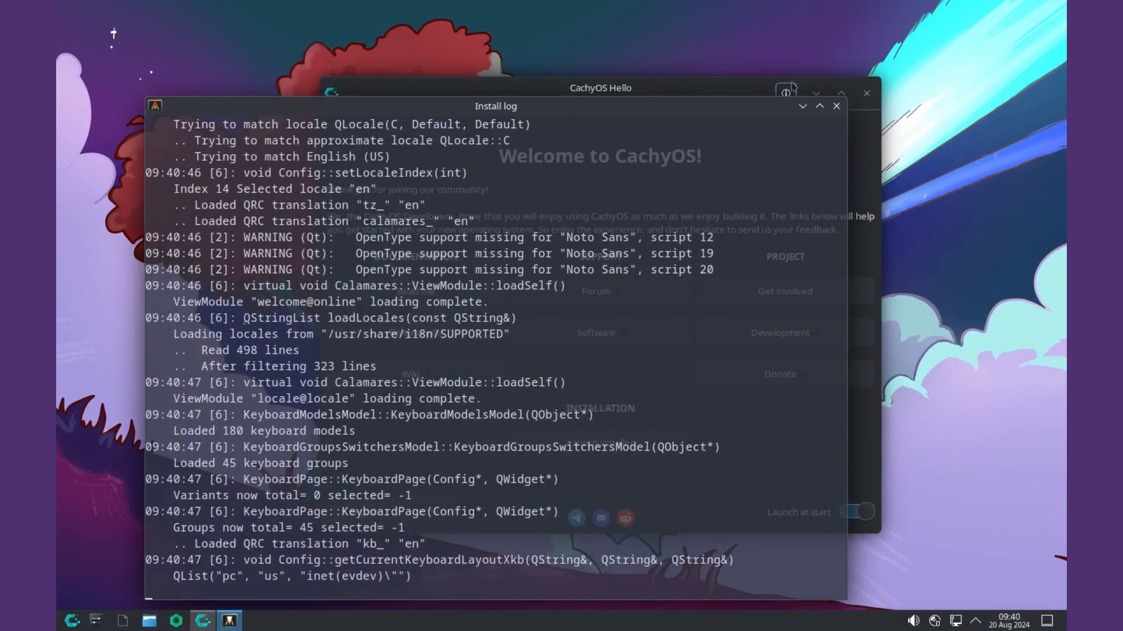
click(816, 92)
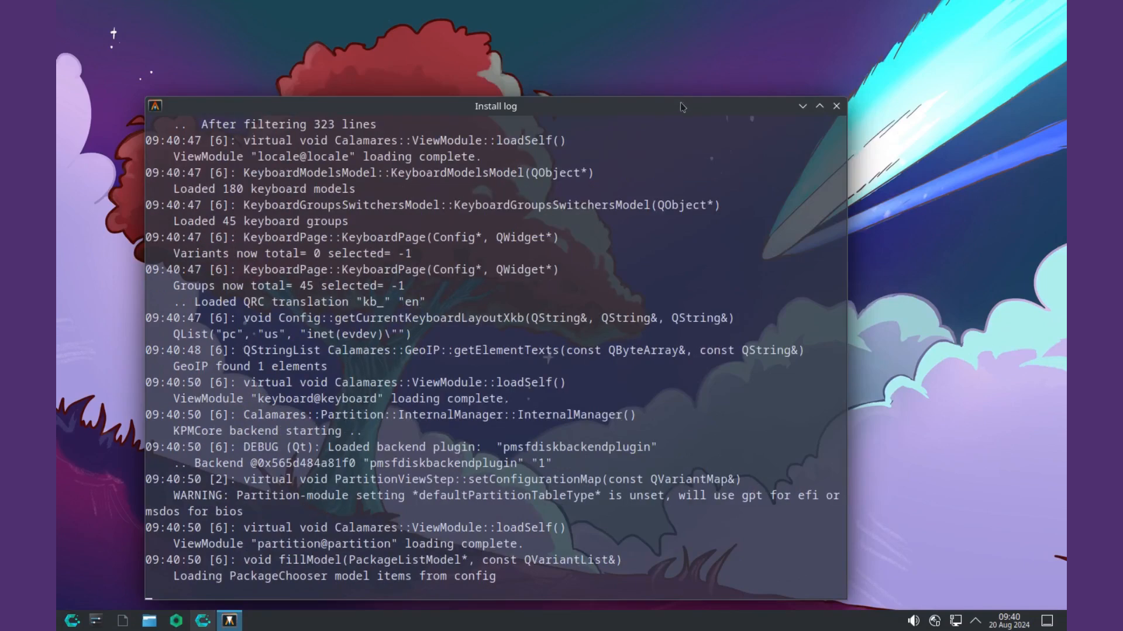
drag(681, 106, 708, 69)
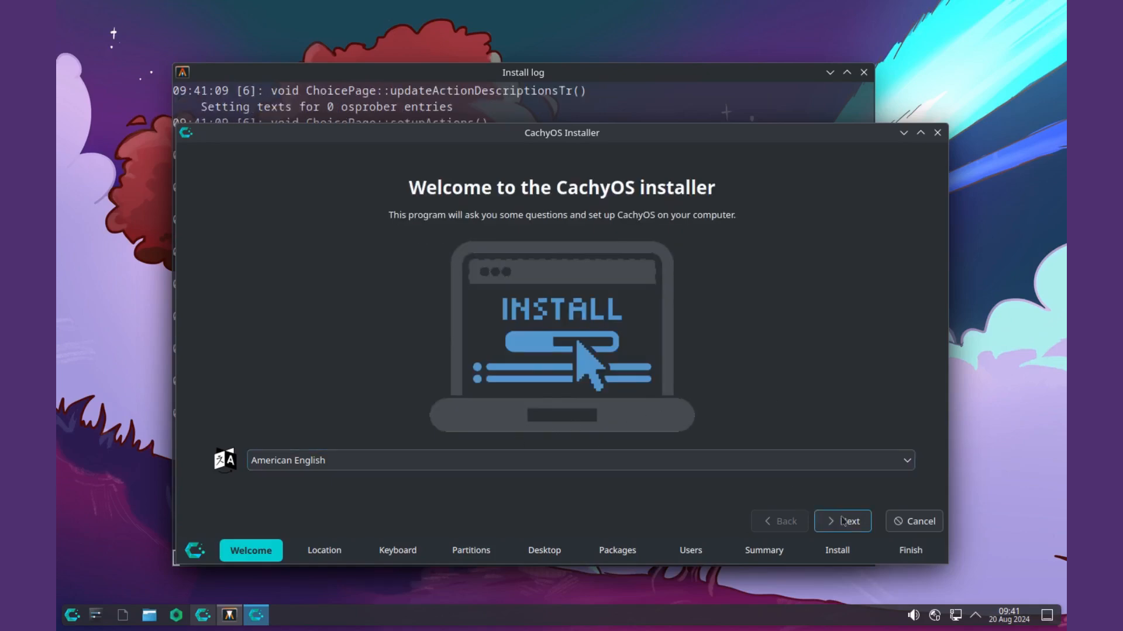
Accept American English, the Africa/Nairobi time zone and the default keyboard settings in the installer.
click(844, 522)
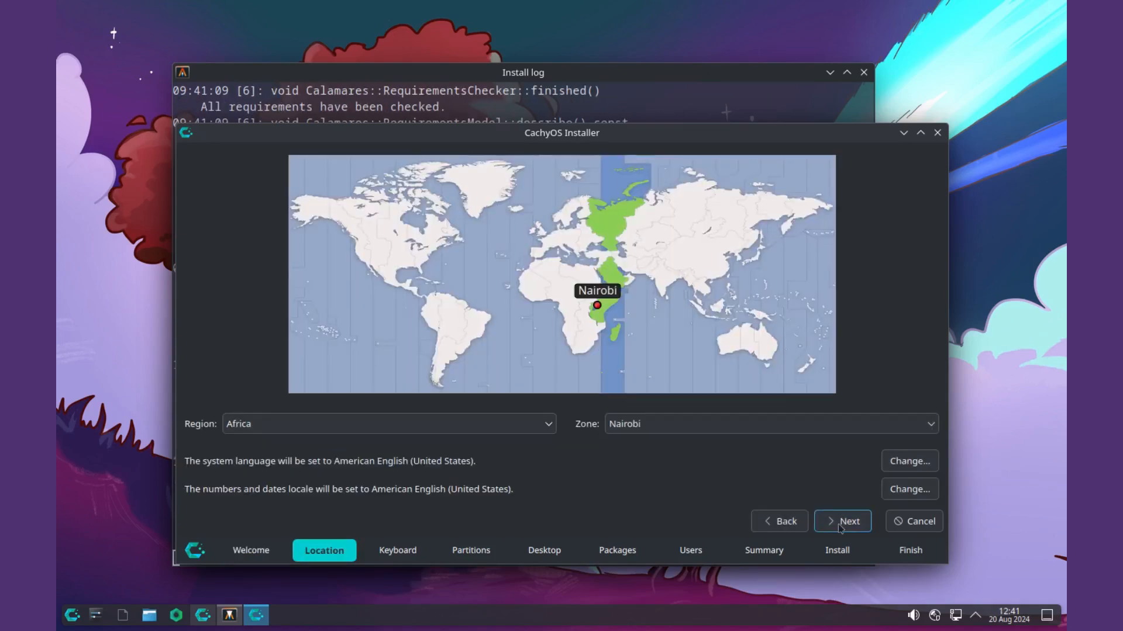
click(840, 528)
click(853, 529)
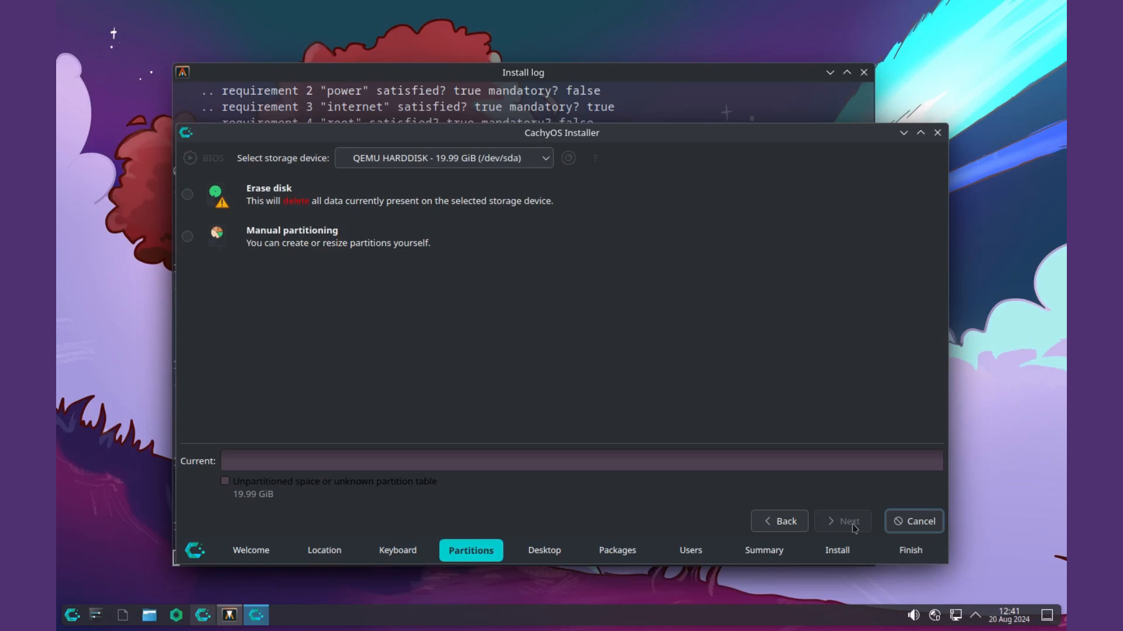
Choose to erase the disk with btrfs, and accept Plasma Desktop with its preselected packages.
click(187, 194)
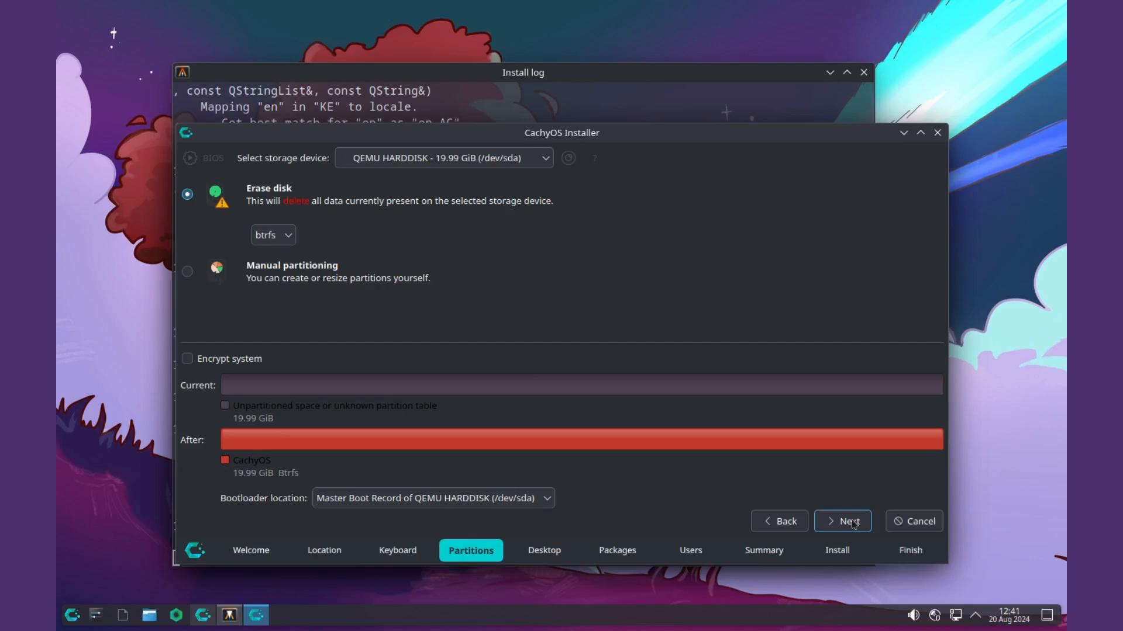
click(853, 522)
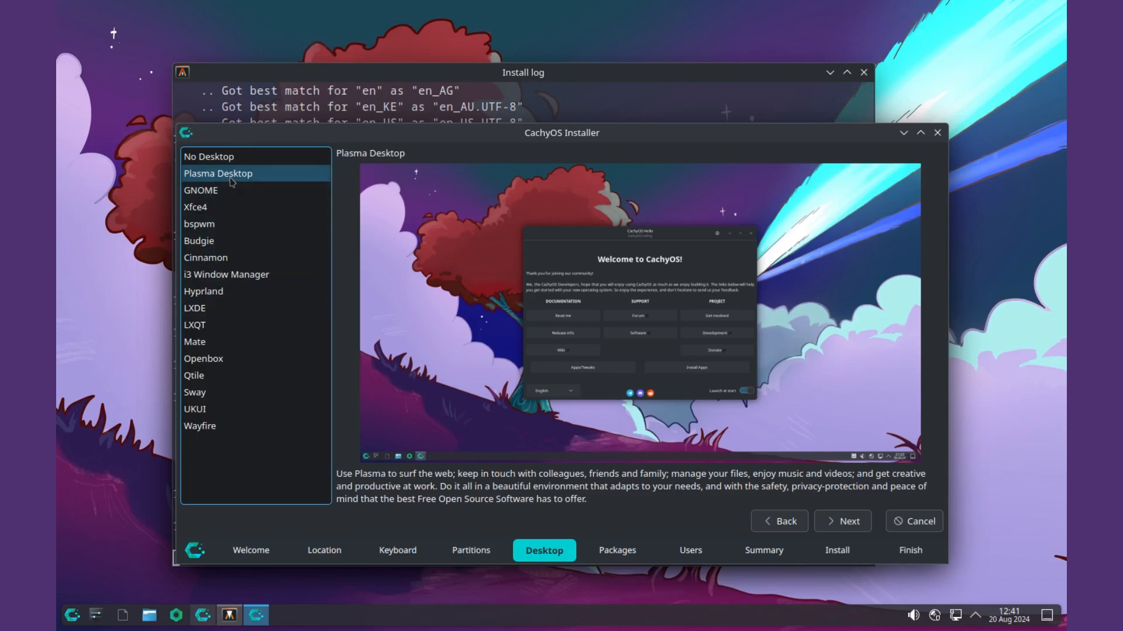
click(857, 526)
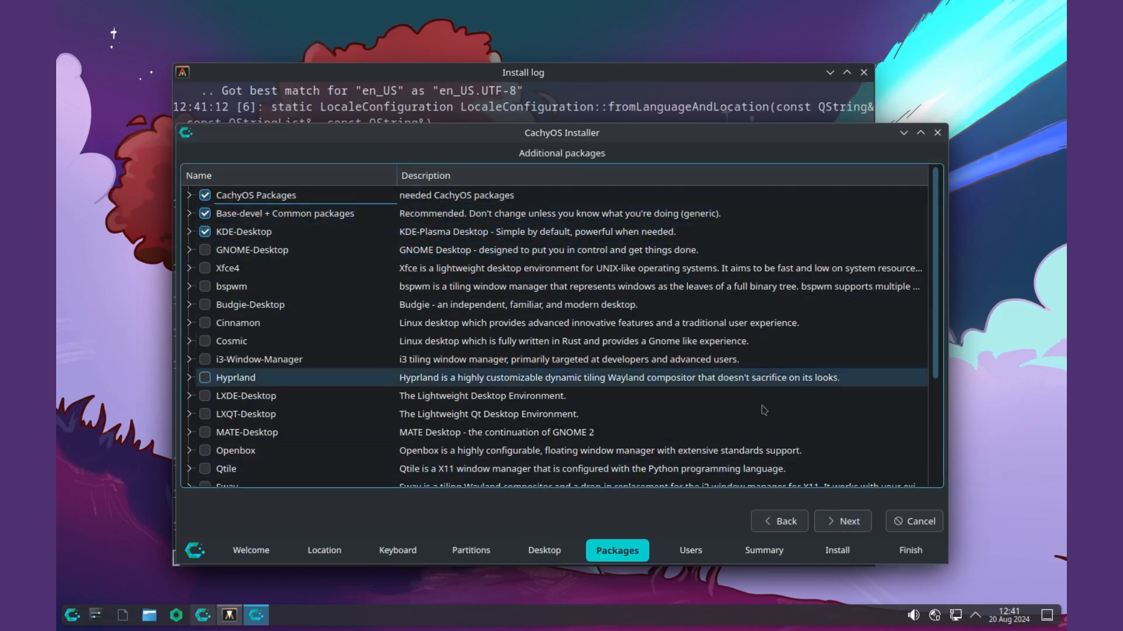
click(849, 523)
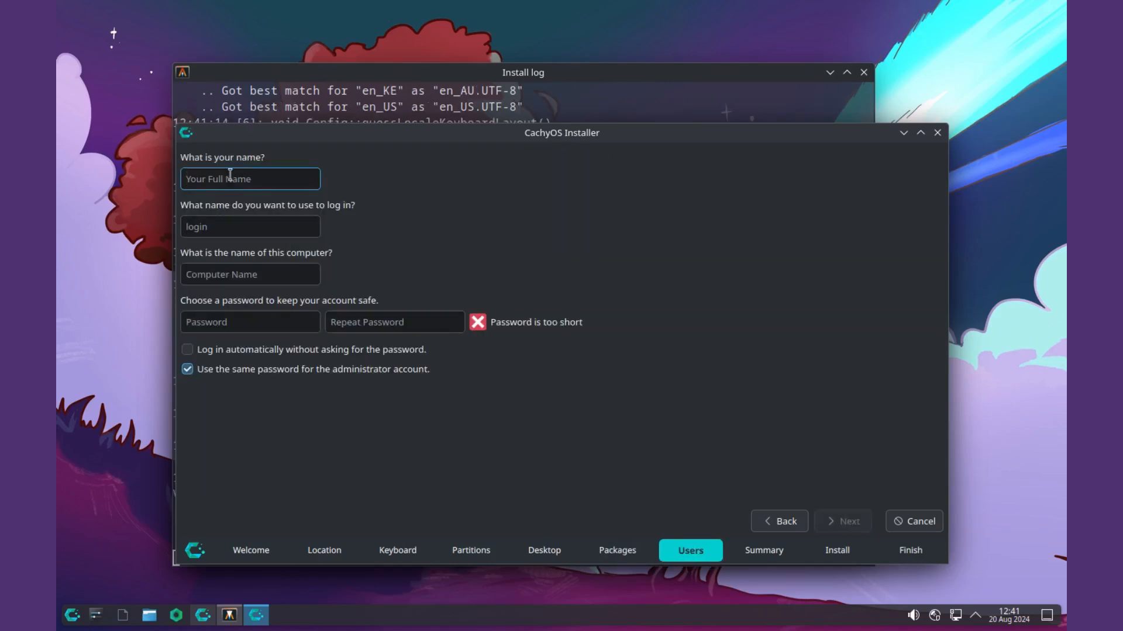
Enter the user's name for the new account and set the computer name to cachy-pc.
text(Alex)
click(265, 272)
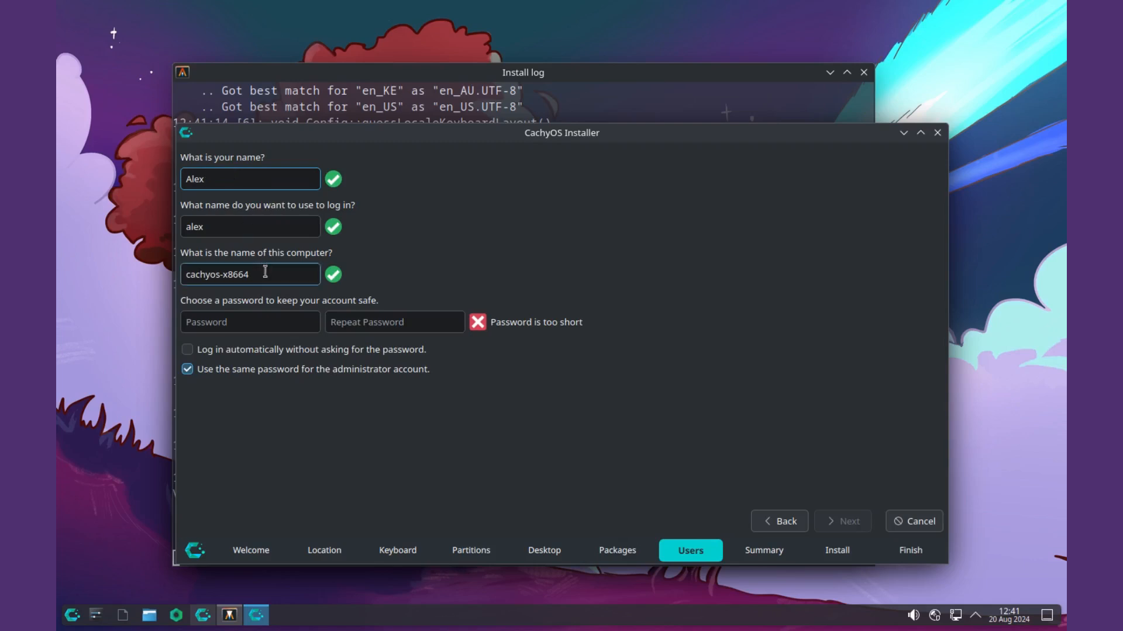
double_click(265, 272)
key(ctrl+a)
key(BackSpace)
text(ca)
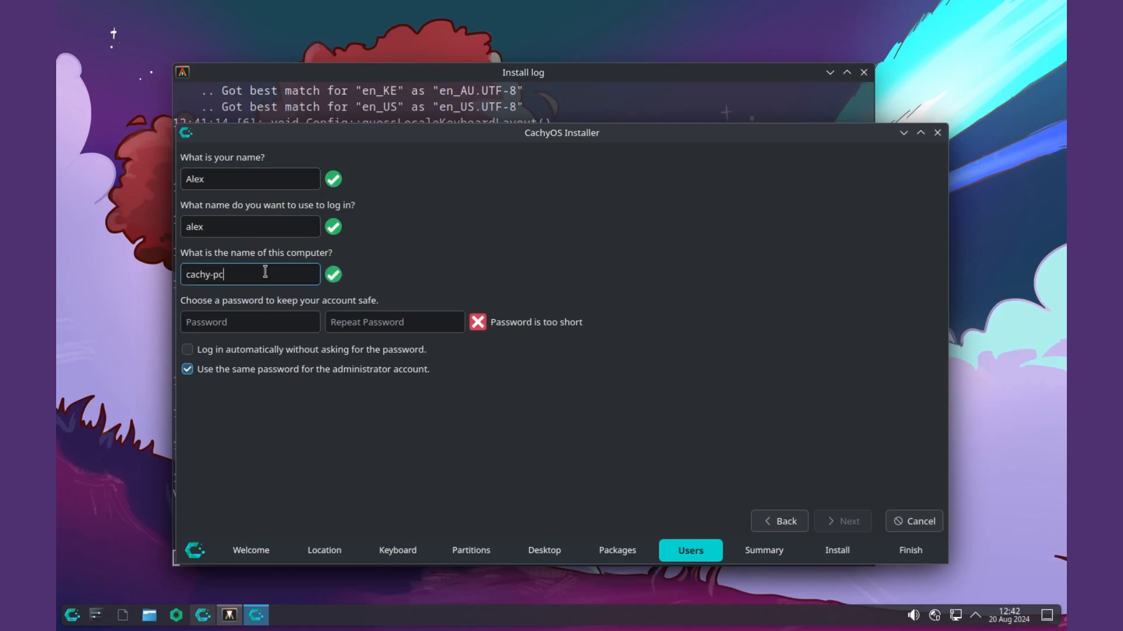
Enter the account password and repeat it in the confirmation field.
click(279, 325)
text(a)
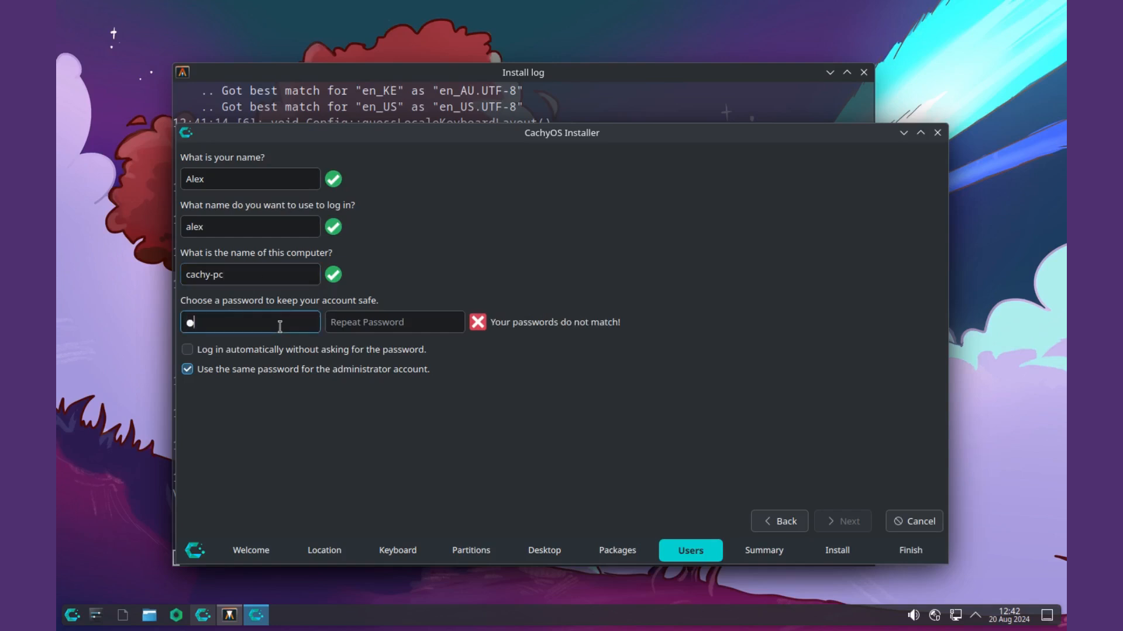
text(••)
text(•••••)
click(395, 321)
text(•••)
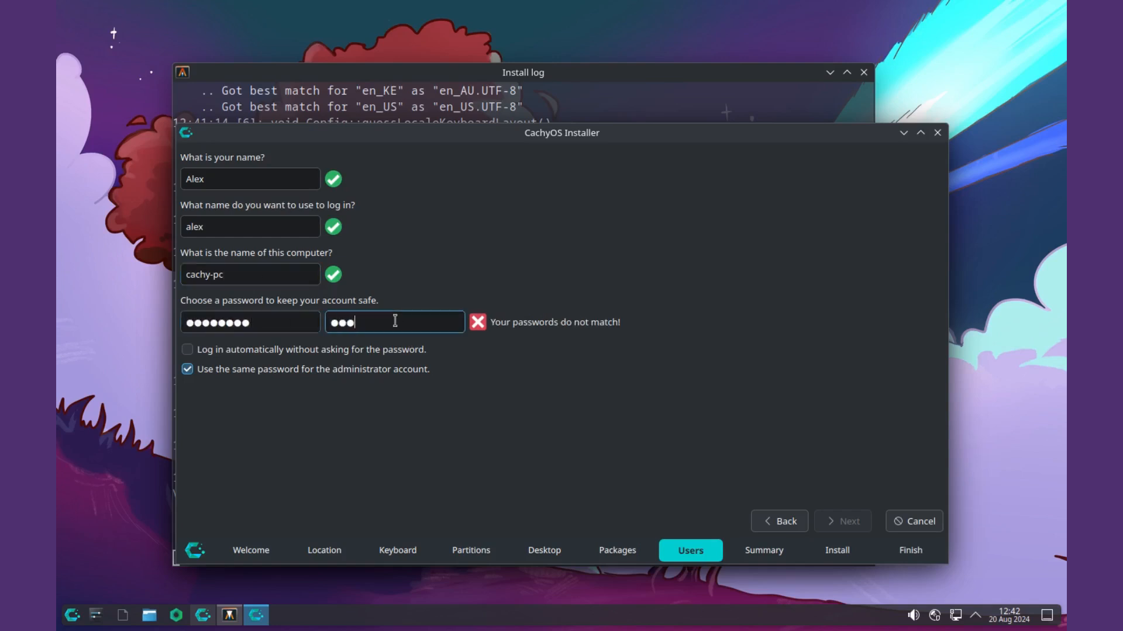
text(•••••)
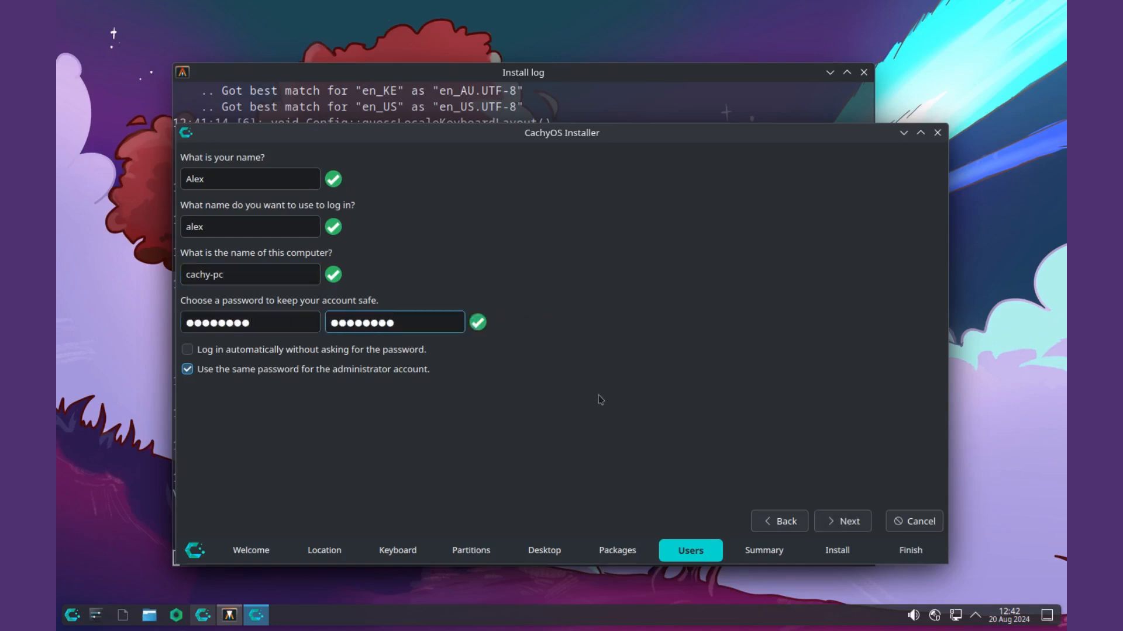
Continue to the installation summary and start the installation, confirming the disk changes.
click(849, 525)
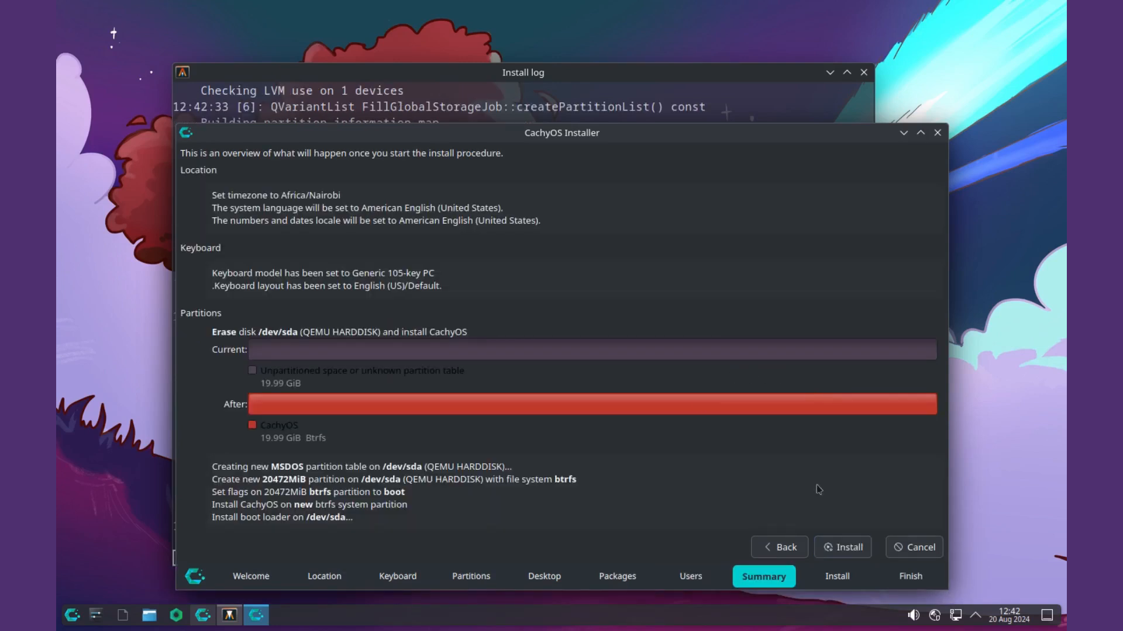
click(857, 547)
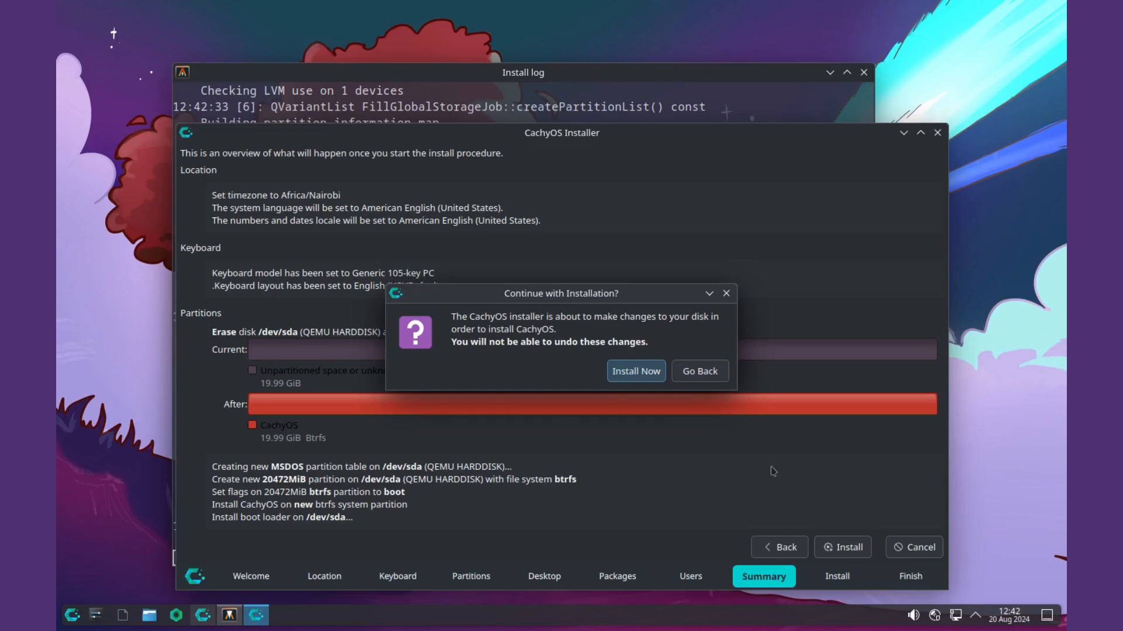
click(631, 374)
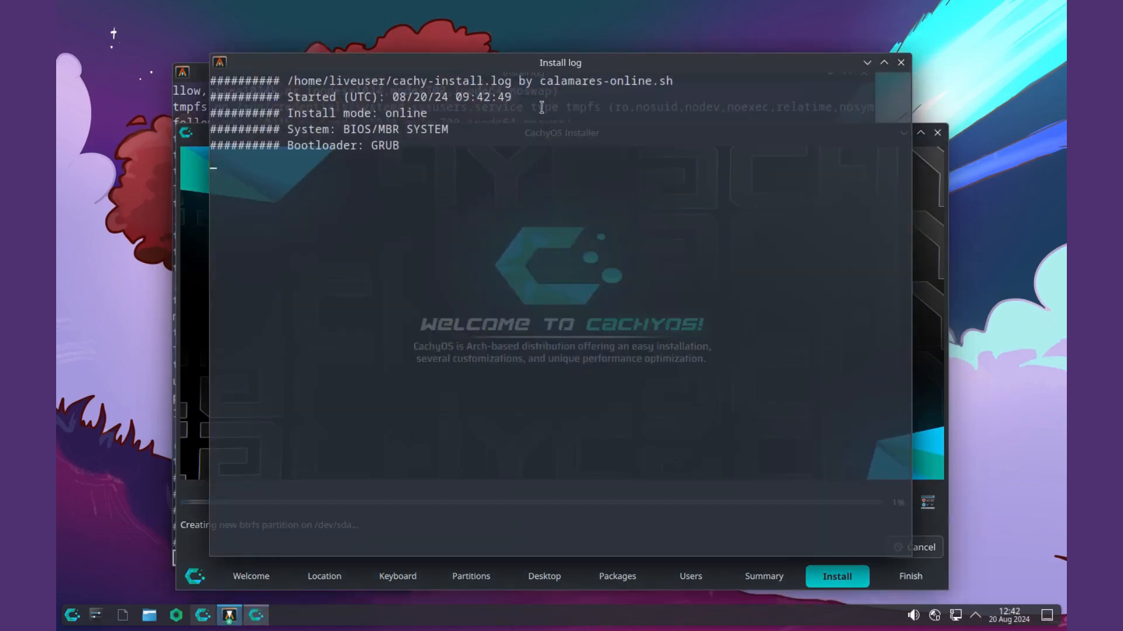
Move the newly opened install log and the installer window apart so both can be followed.
drag(614, 62, 756, 61)
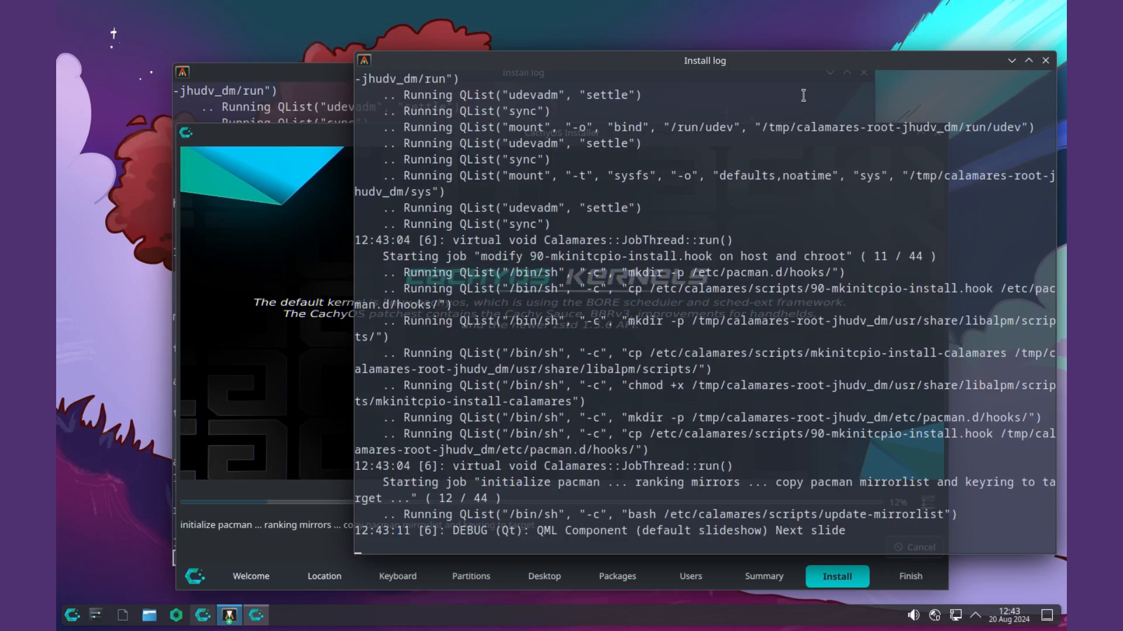
drag(727, 62, 479, 26)
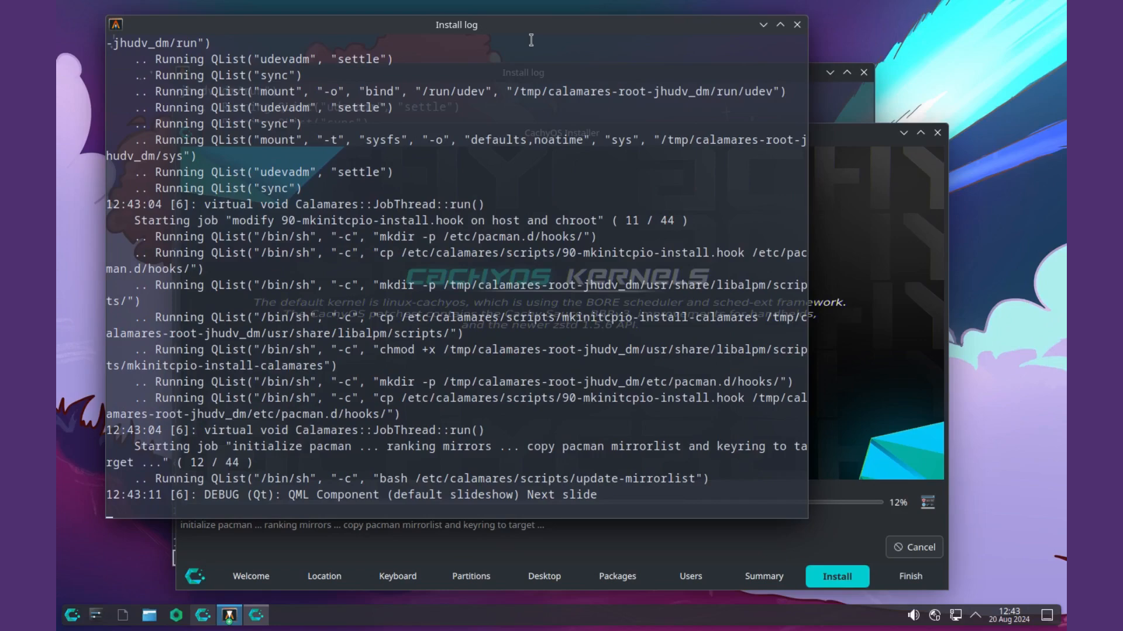
scroll(606, 278, up, 6)
click(853, 152)
drag(818, 138, 911, 157)
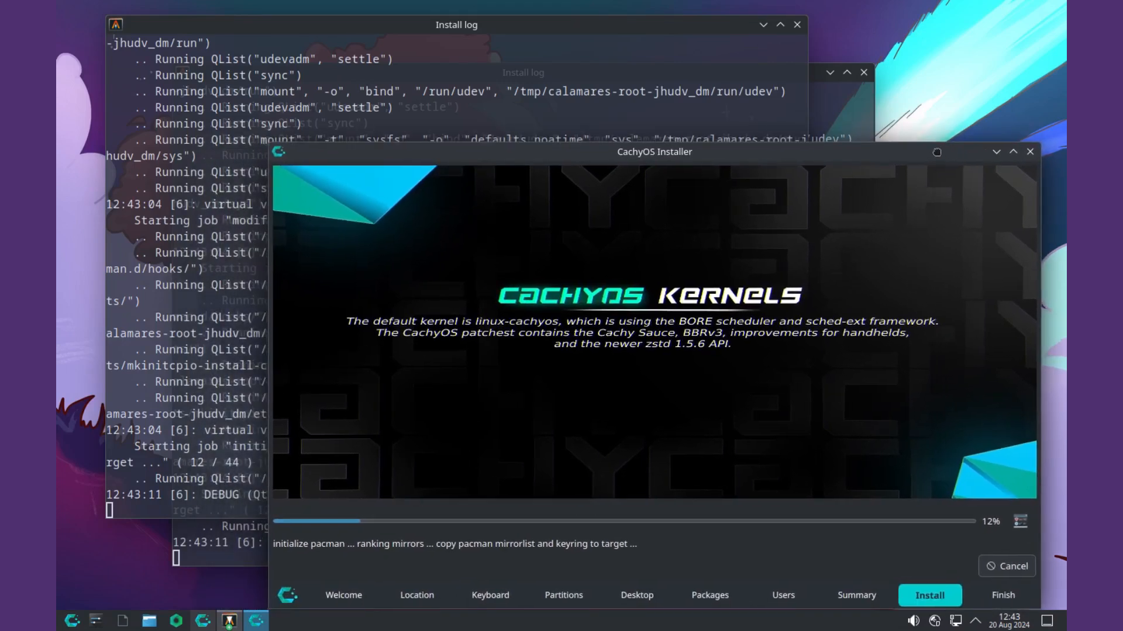
Bring the second install log forward to read its entries, minimize it, and switch back to it.
click(500, 31)
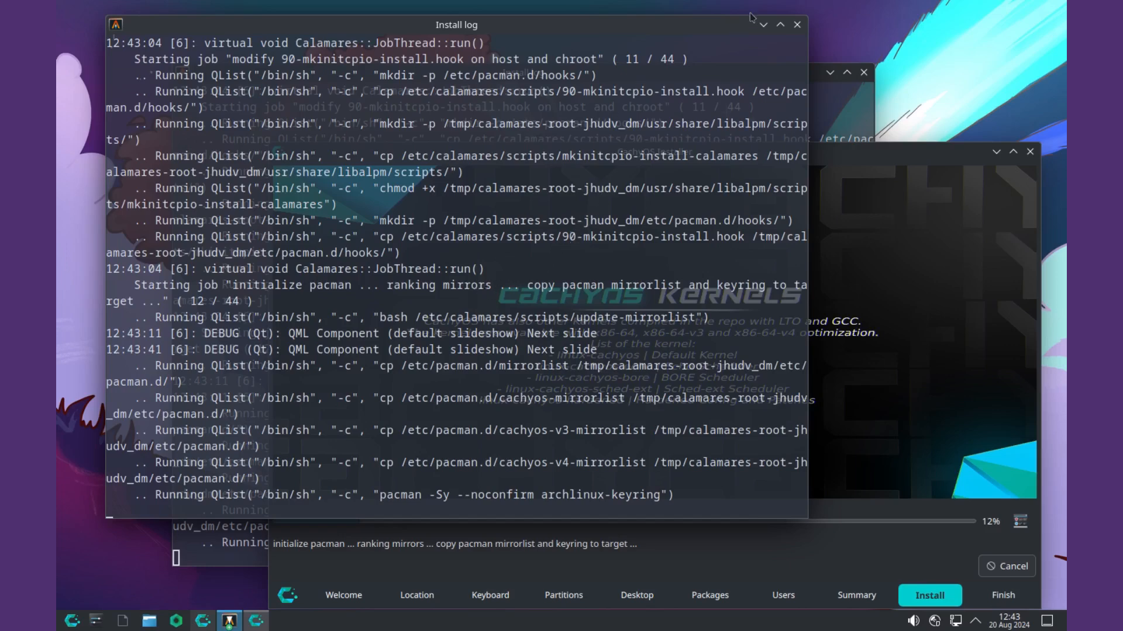
click(763, 25)
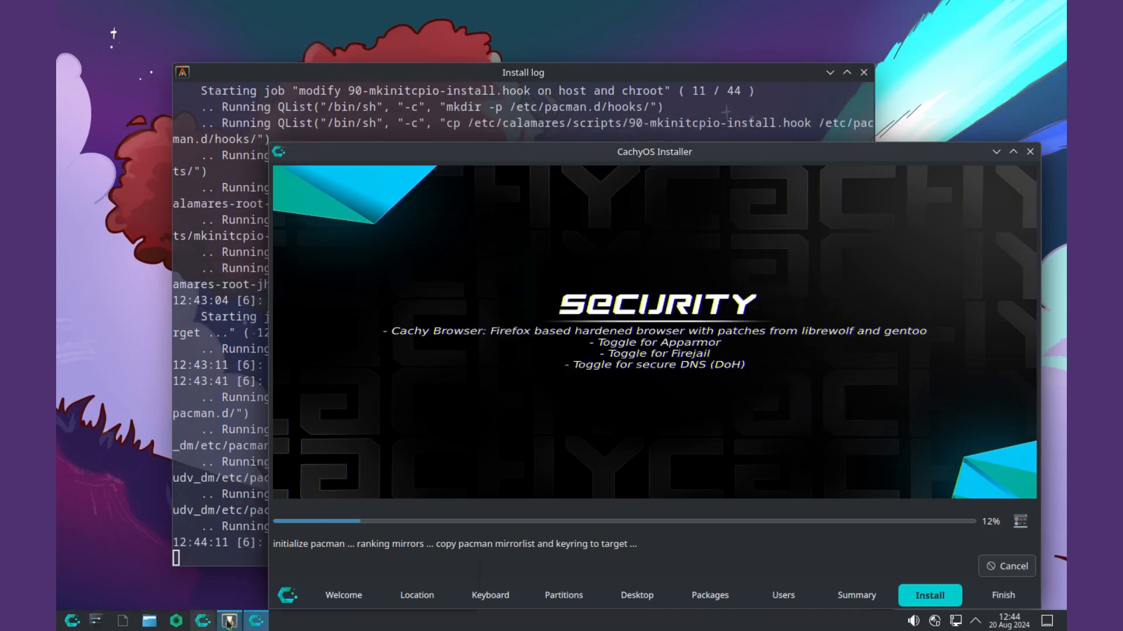
mouse_move(228, 621)
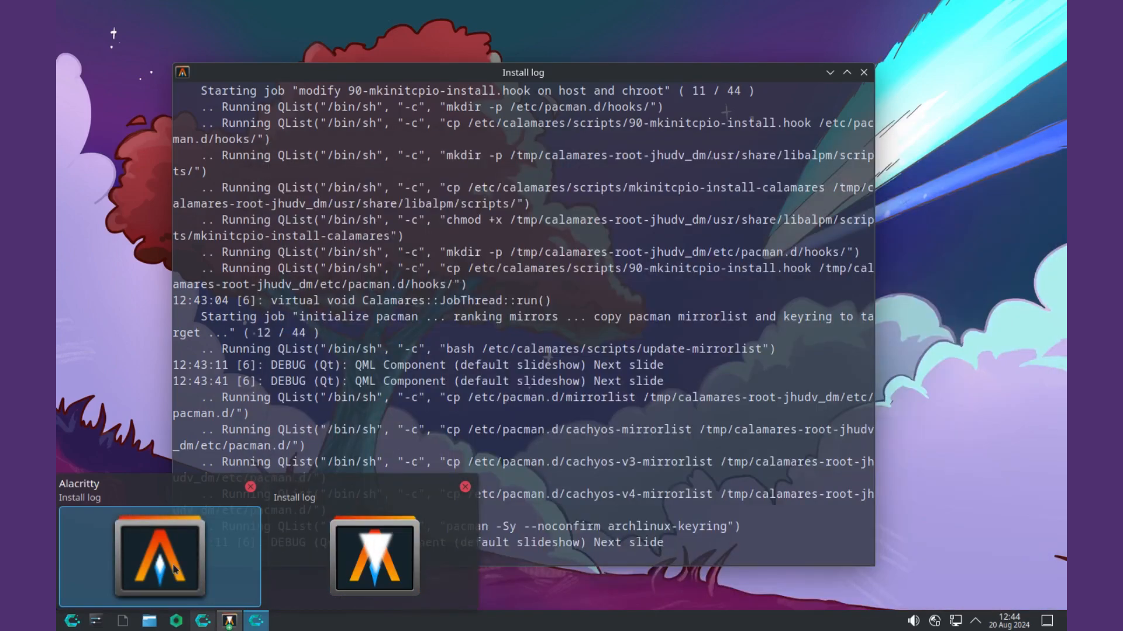
click(377, 549)
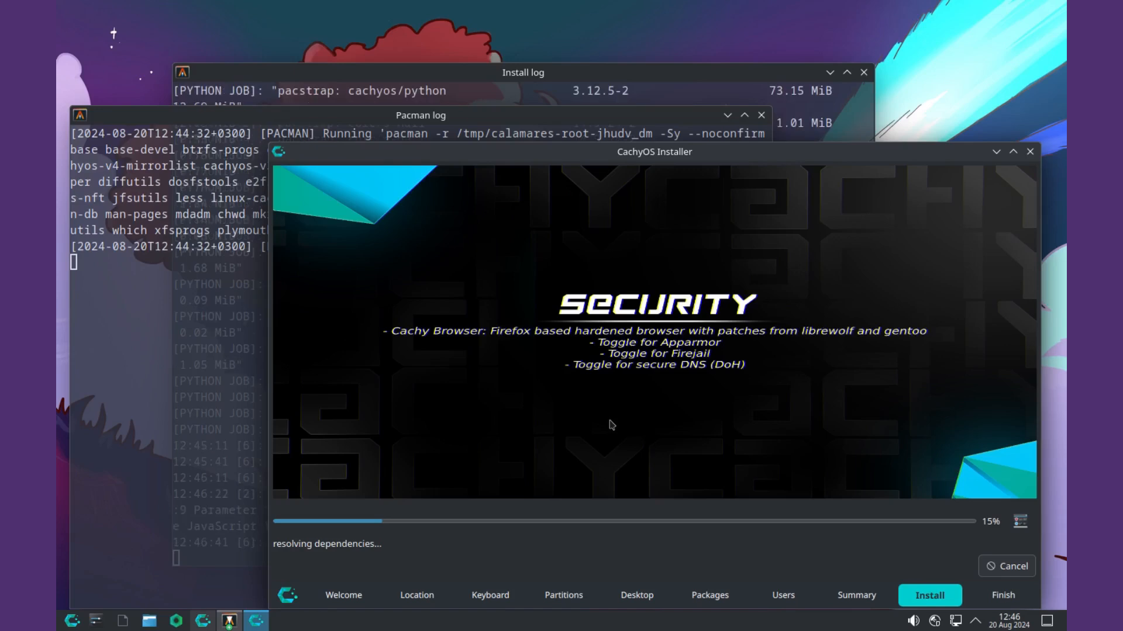
Inspect the Pacman log and the install log by bringing each window to the front.
click(112, 339)
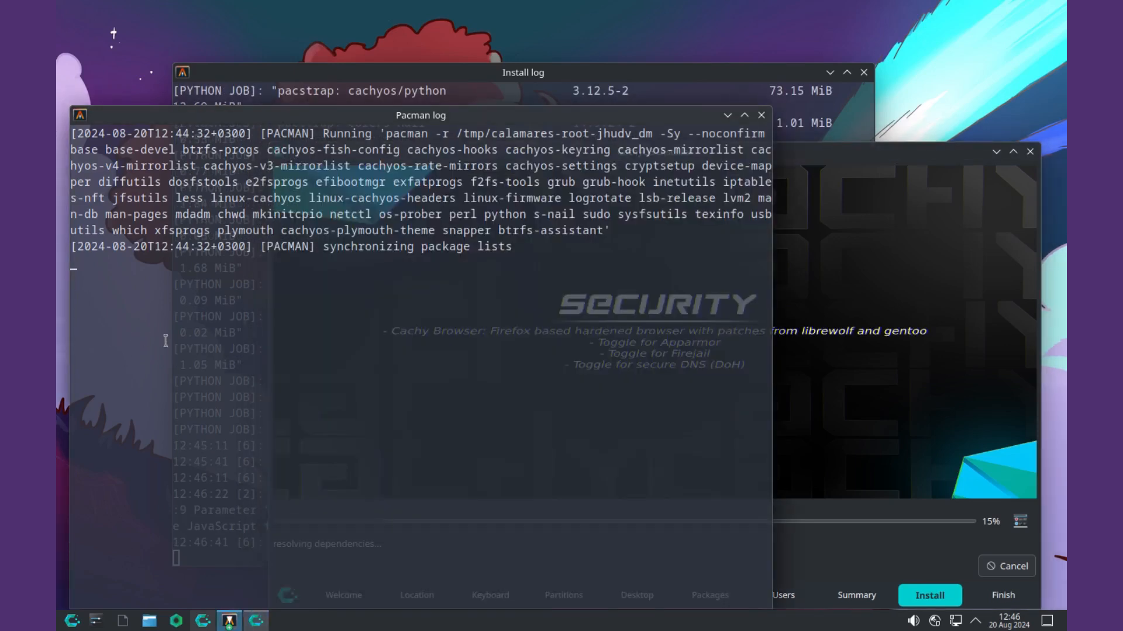
click(713, 70)
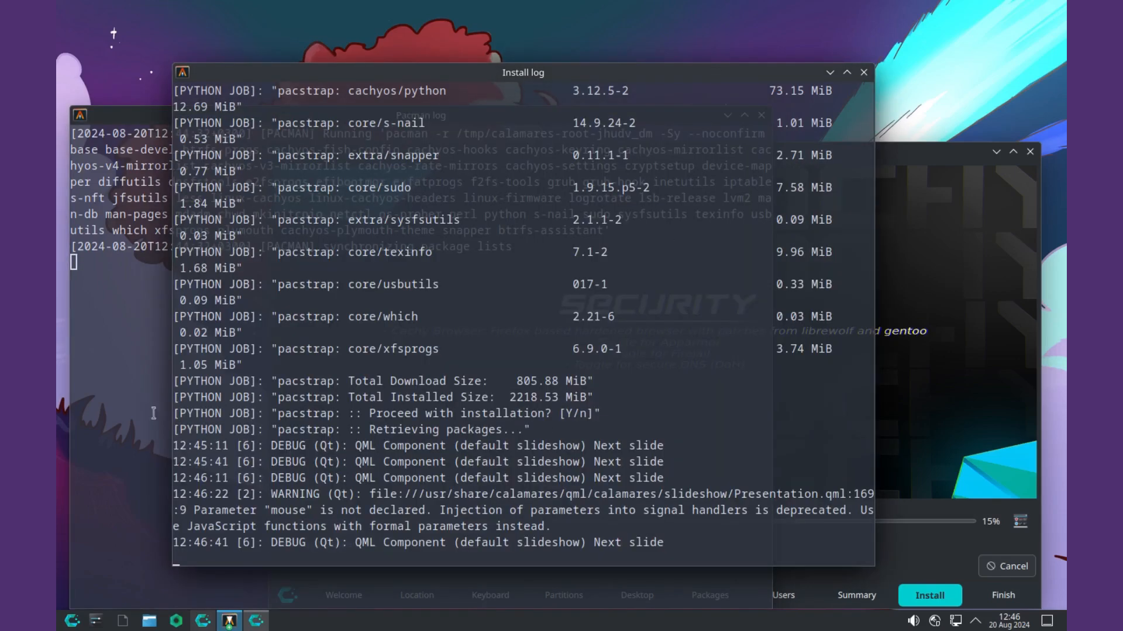
click(108, 360)
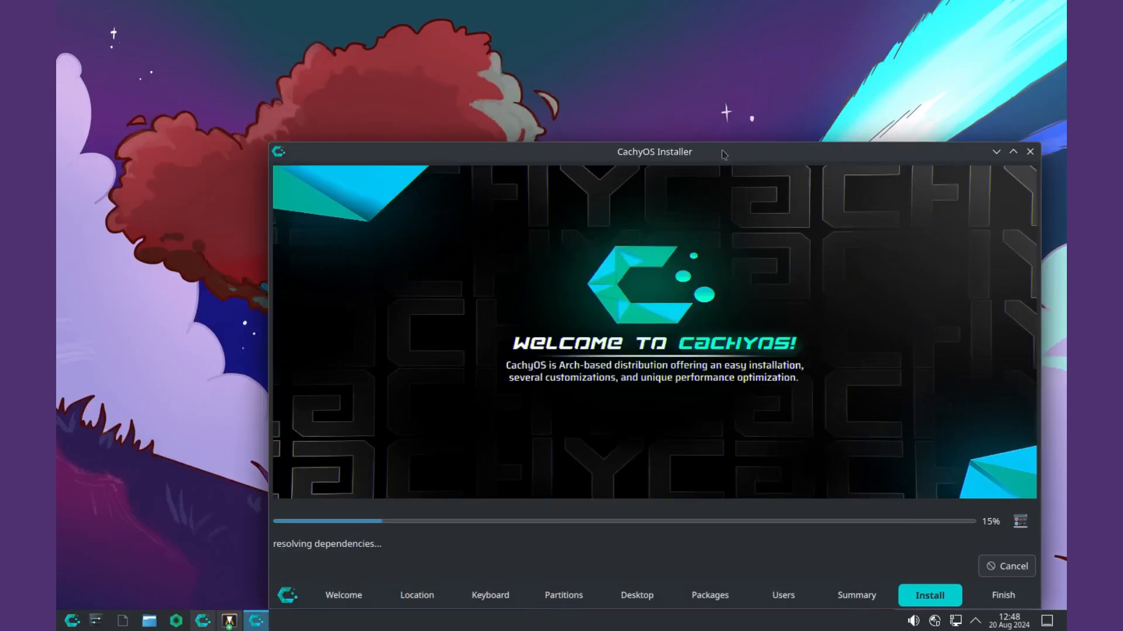
Move the installer window up, check CPU, memory and network usage in the host's system monitor, and close the monitor.
drag(724, 155, 717, 84)
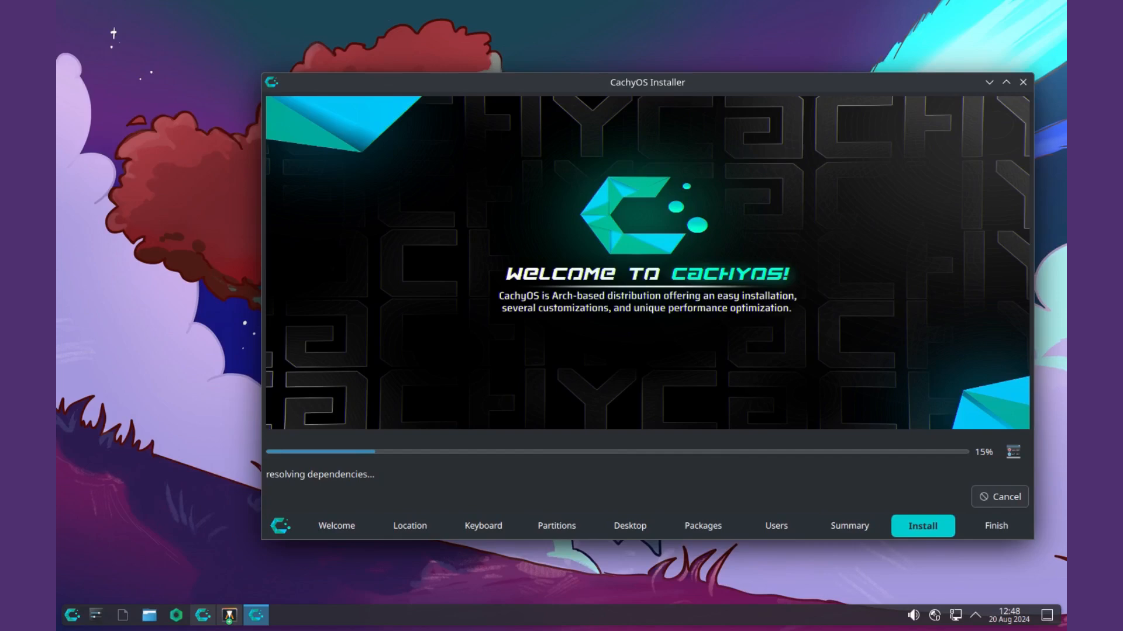
drag(717, 630, 587, 214)
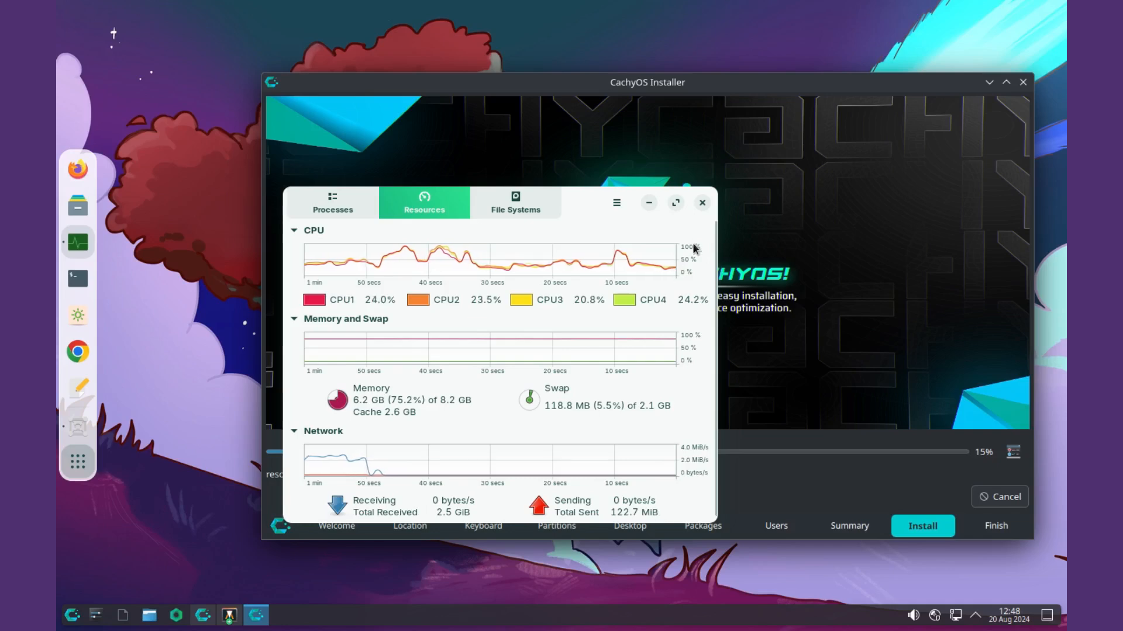
click(702, 203)
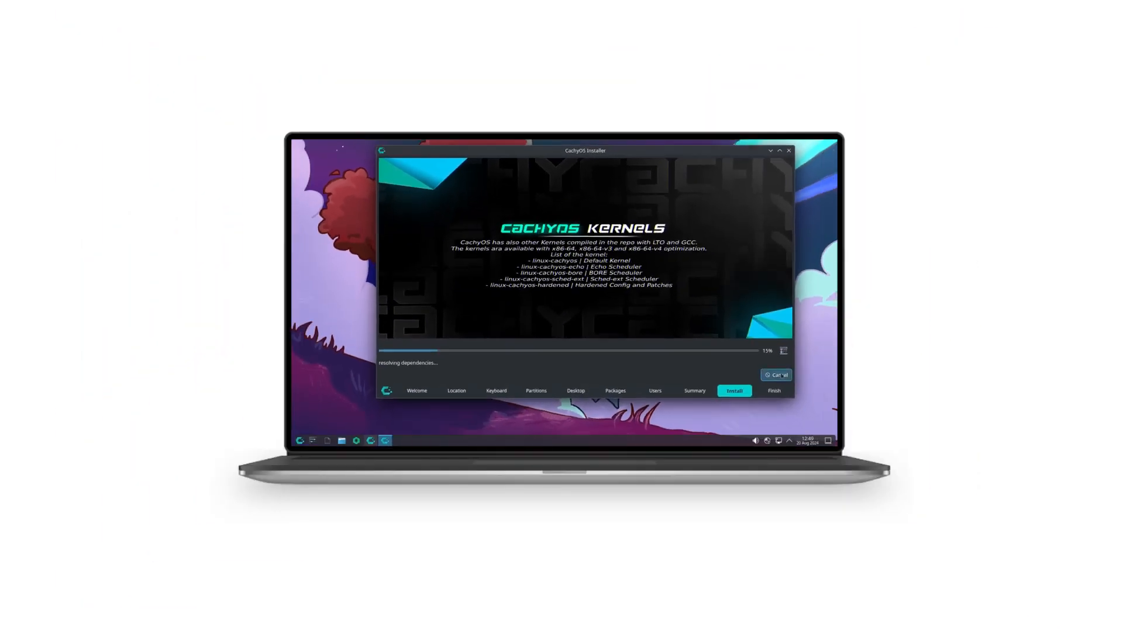
Request cancellation of the running CachyOS installation.
click(782, 376)
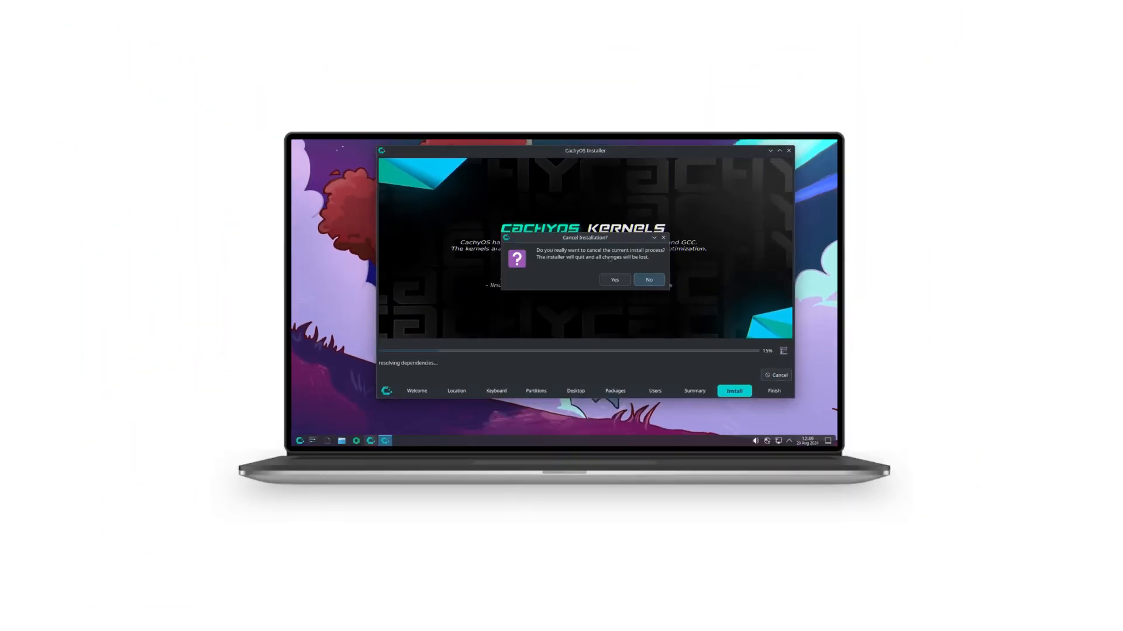